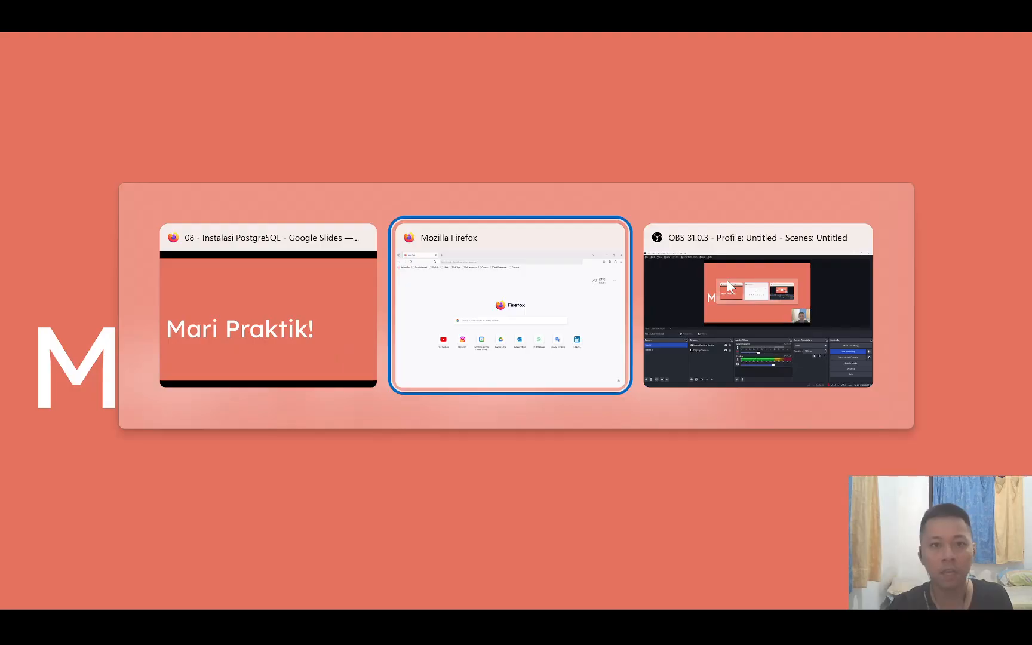
Switch to the Firefox window and open the postgresql.org website.
{"action": "key", "text": "alt+Tab"}
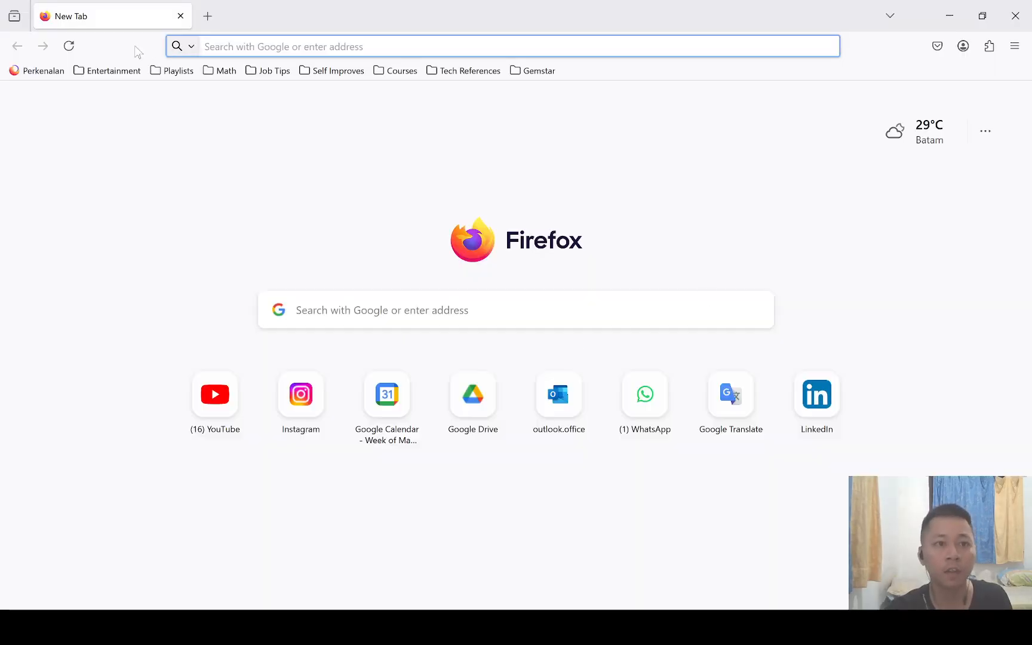
{"action": "left_click", "coordinate": [233, 46]}
{"action": "type", "text": "postgresql.org/"}
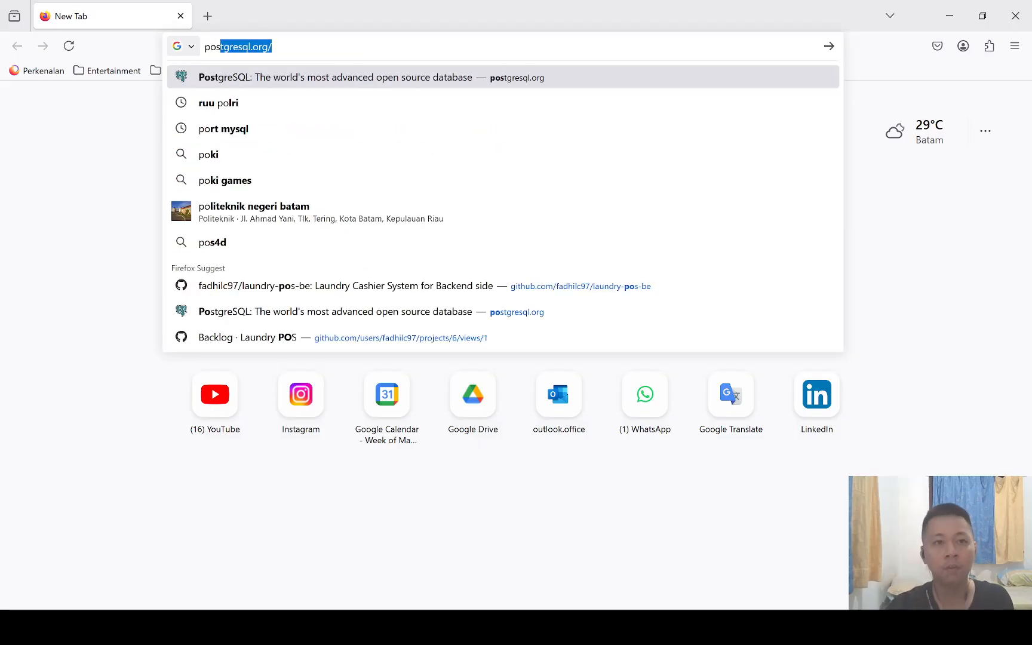
{"action": "key", "text": "Right"}
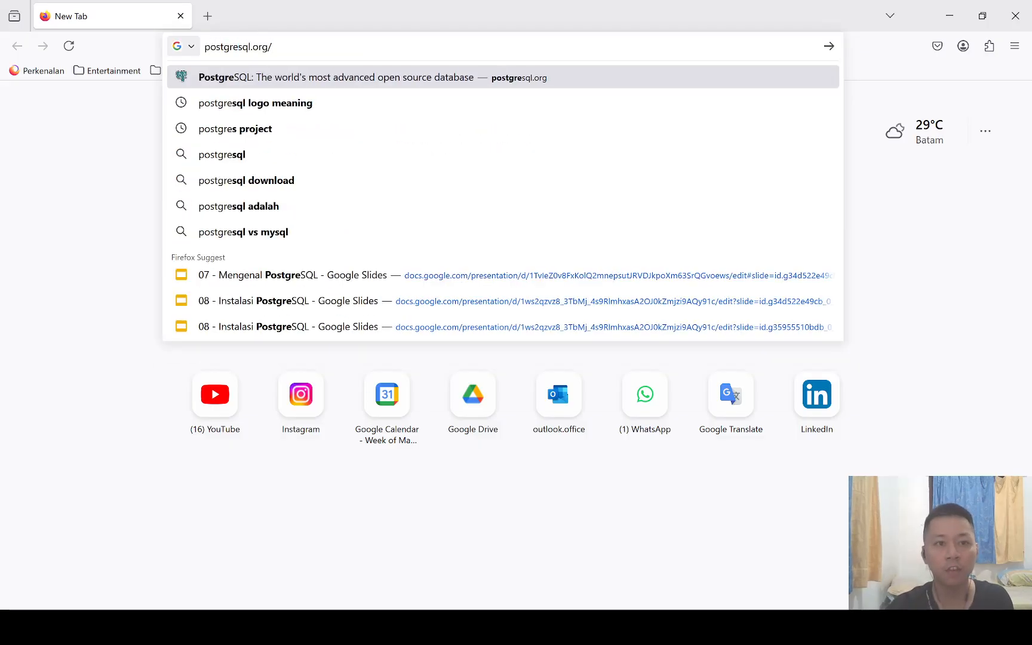
{"action": "key", "text": "Return"}
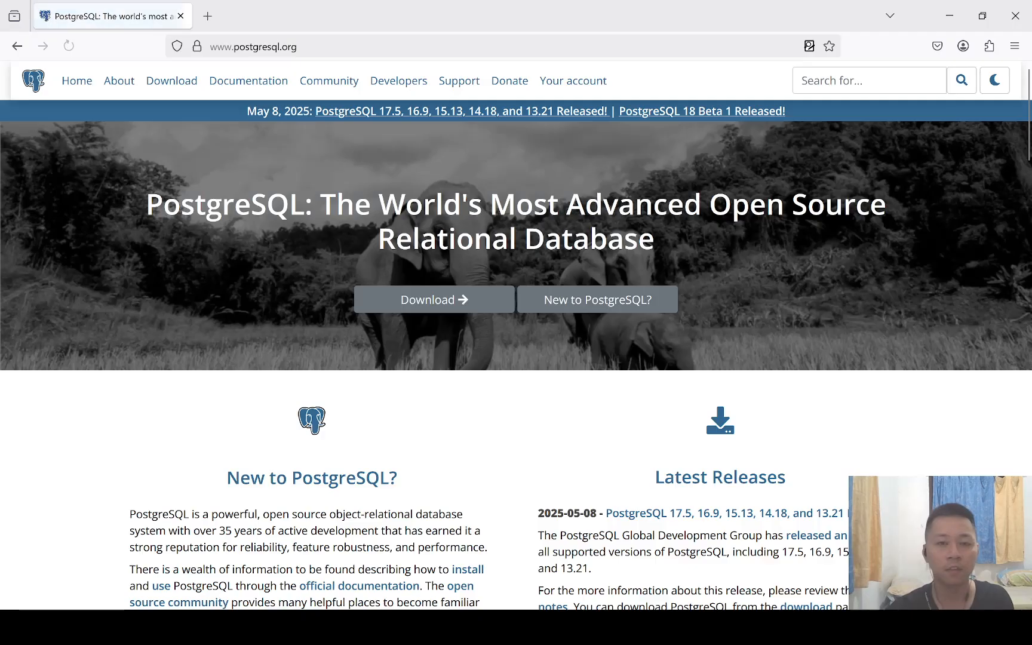
Go to PostgreSQL's Windows downloads and open EDB's page for the interactive installer.
{"action": "left_click", "coordinate": [380, 303]}
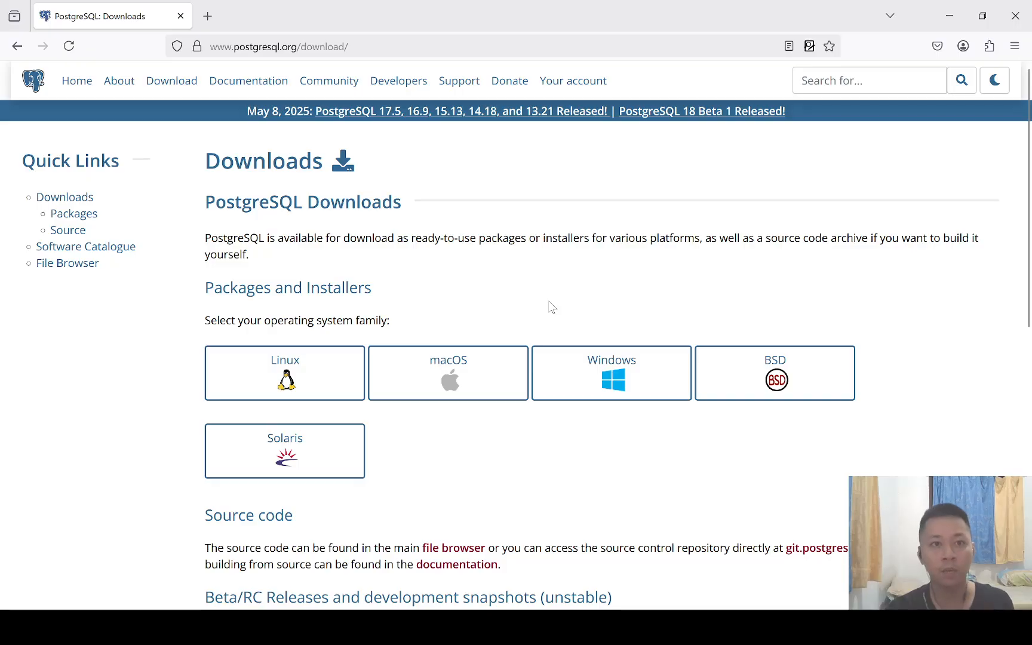
{"action": "left_click", "coordinate": [588, 383]}
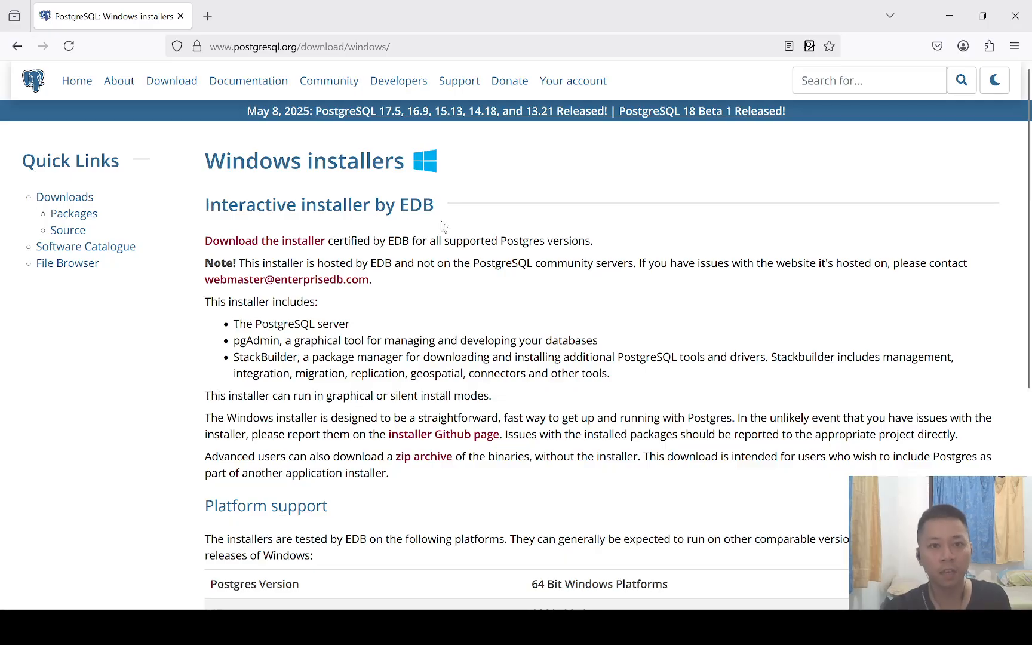
{"action": "double_click", "coordinate": [417, 205]}
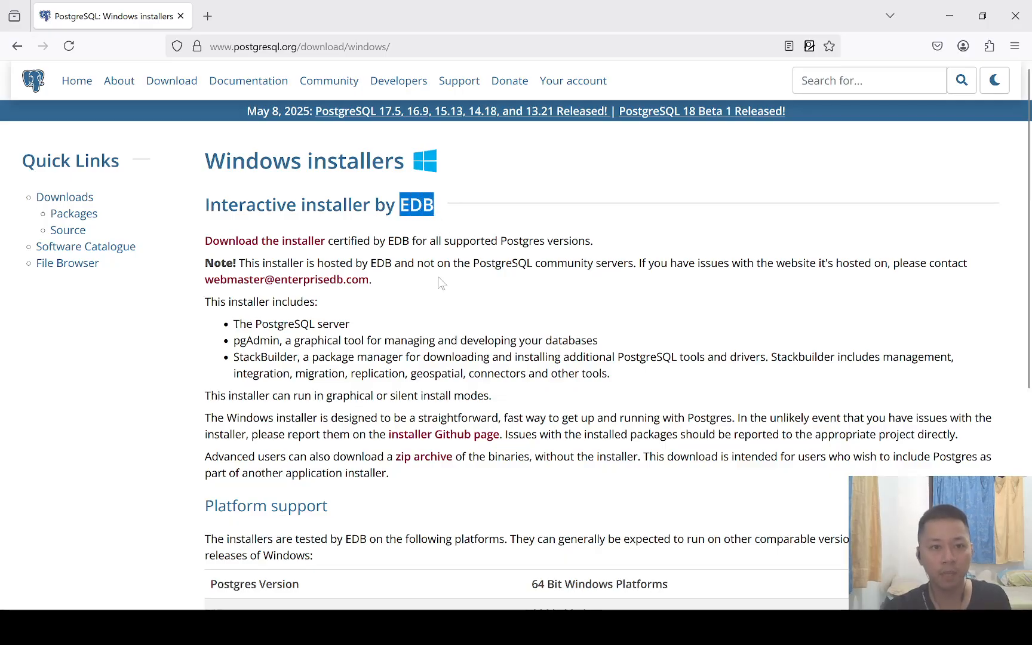
{"action": "left_click", "coordinate": [272, 253]}
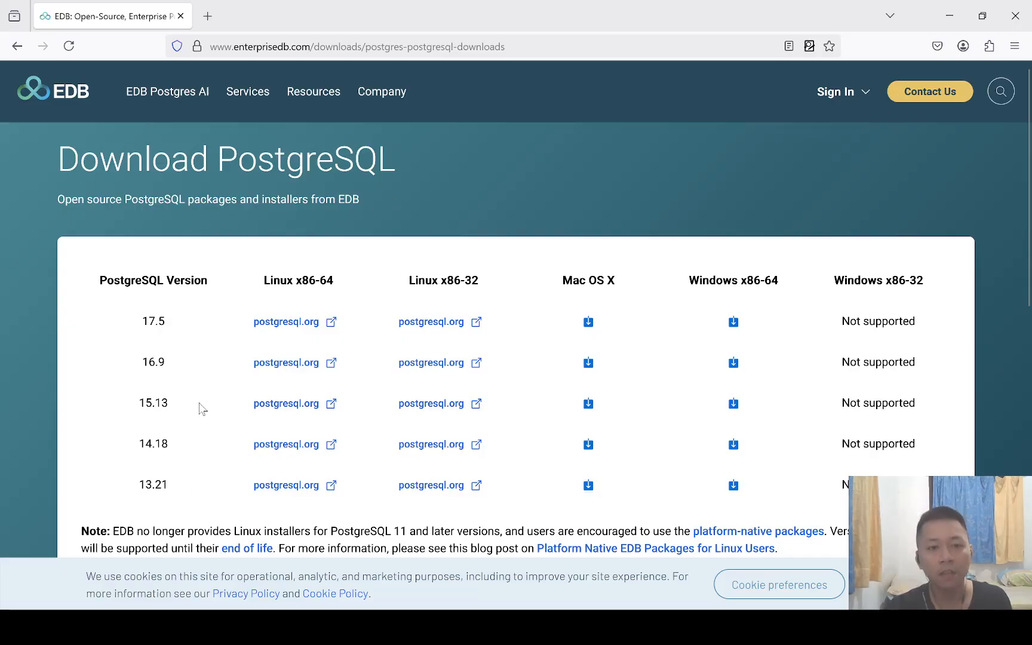
Download the PostgreSQL 17.5 installer for Windows x86-64.
{"action": "double_click", "coordinate": [168, 324]}
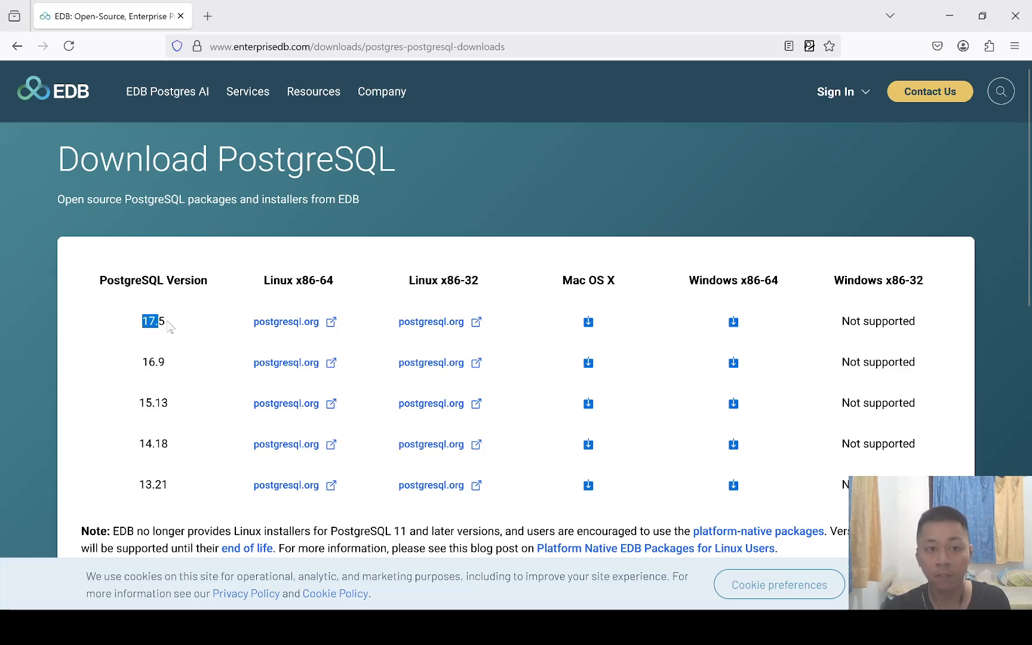
{"action": "left_click", "coordinate": [170, 326]}
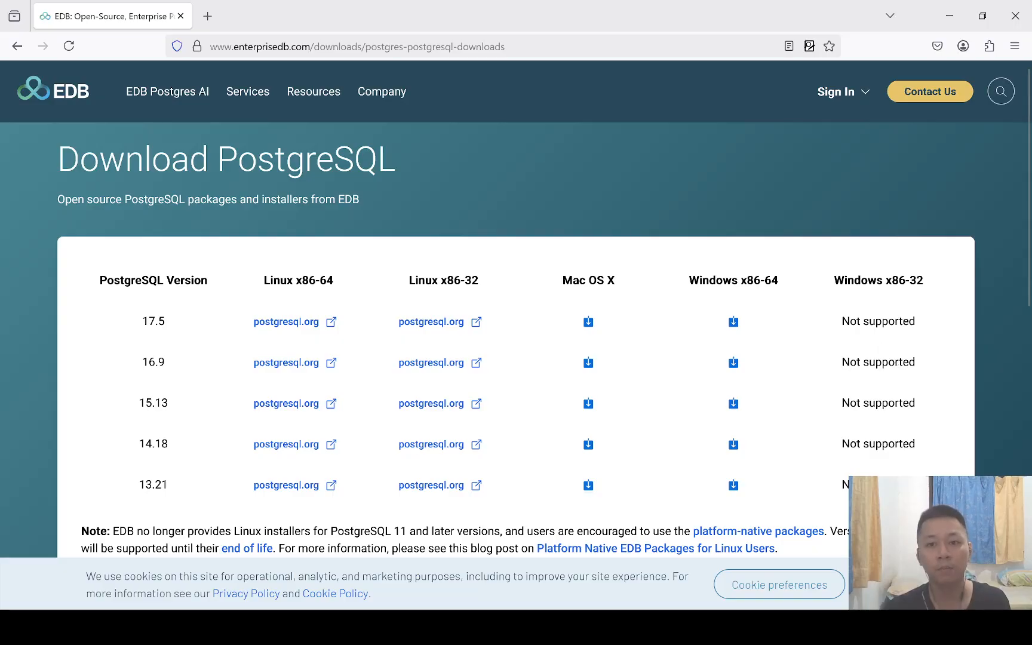
{"action": "left_click_drag", "start_coordinate": [765, 281], "coordinate": [791, 286]}
{"action": "left_click", "coordinate": [791, 288]}
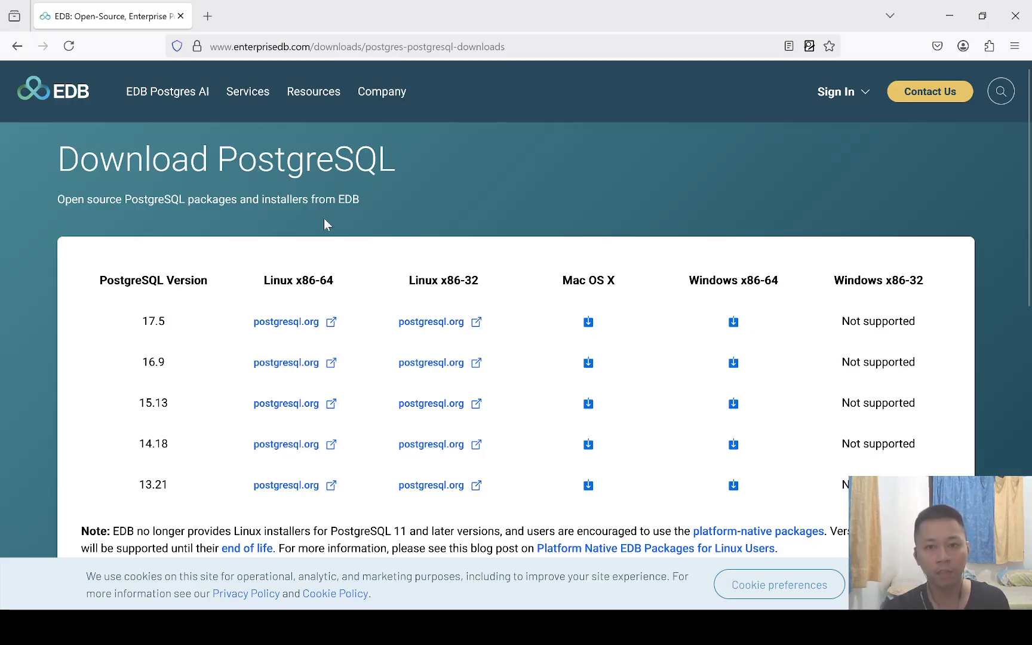
{"action": "left_click", "coordinate": [733, 325]}
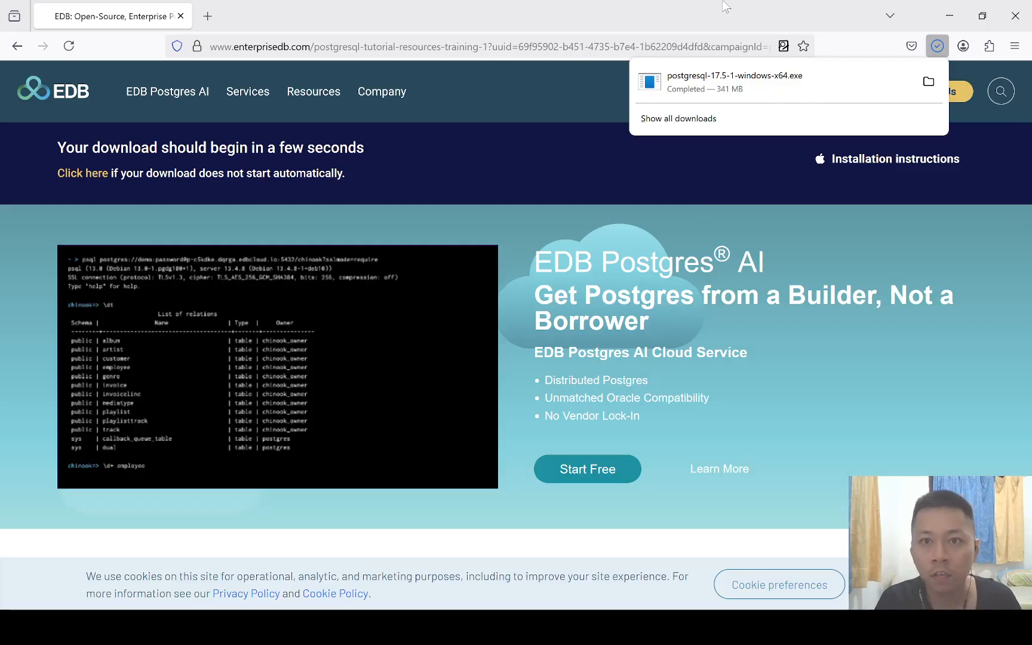
Run postgresql-17.5-1-windows-x64.exe, keeping the installation directory C:\Program Files\PostgreSQL\17 and all four components selected.
{"action": "left_click", "coordinate": [740, 86]}
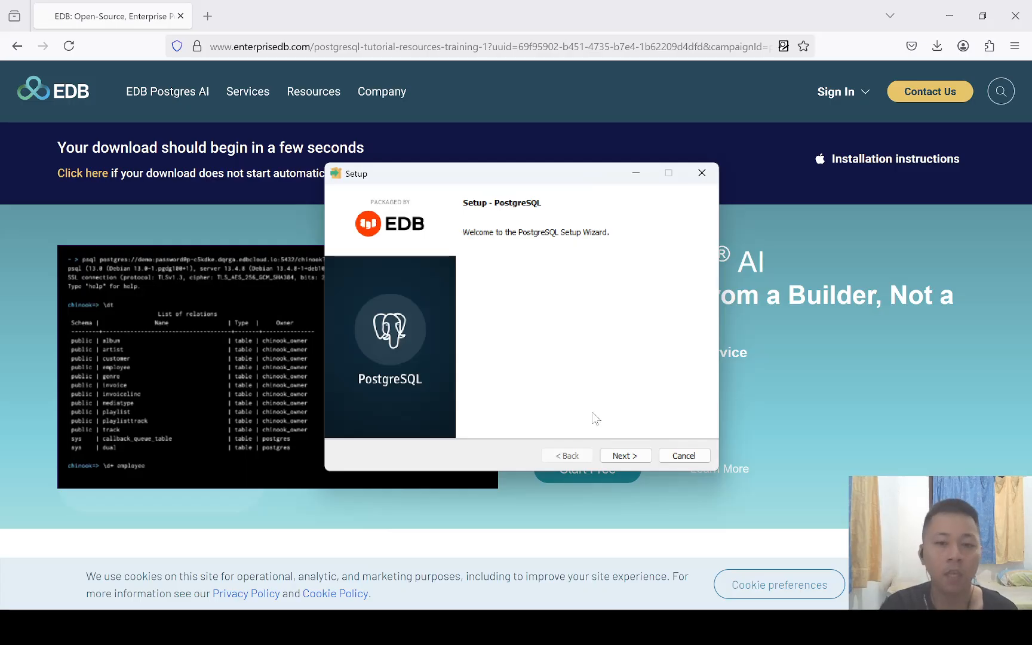
{"action": "left_click", "coordinate": [621, 457]}
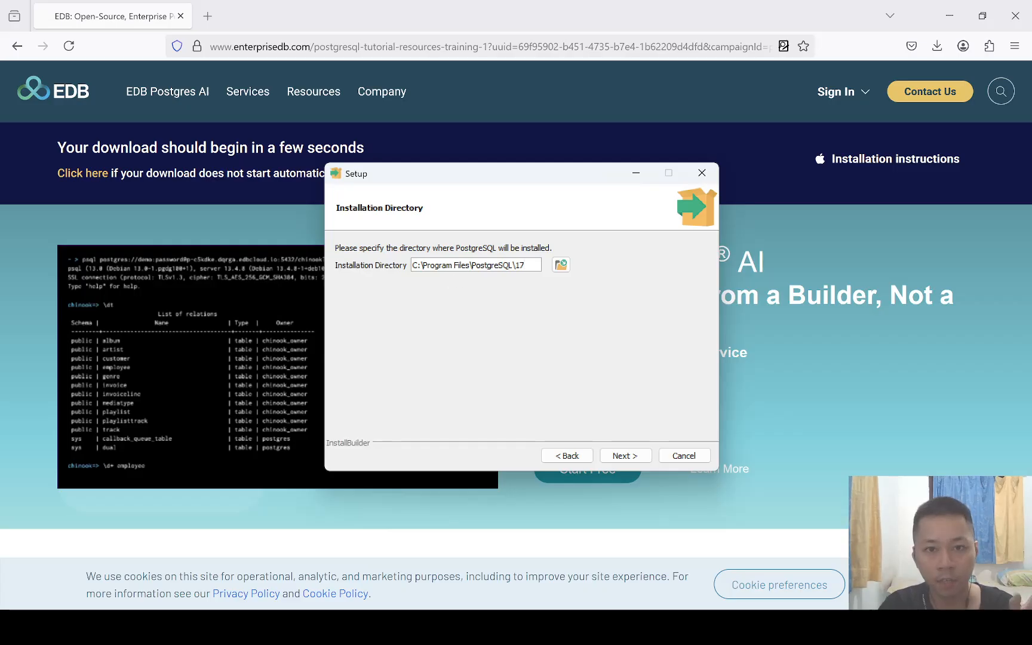
{"action": "left_click_drag", "start_coordinate": [515, 266], "coordinate": [525, 265]}
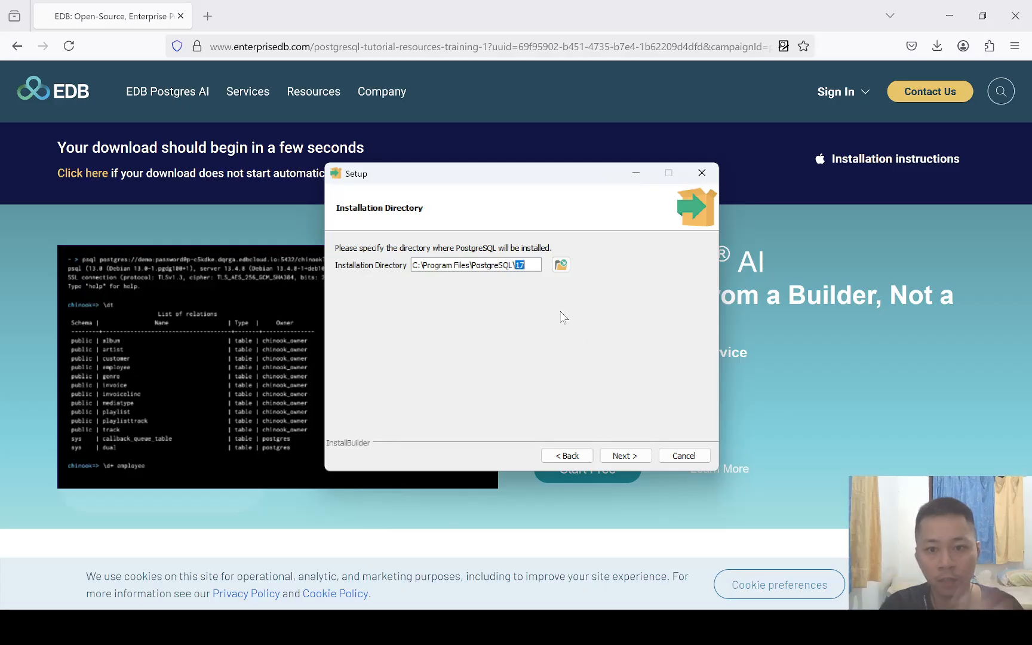
{"action": "left_click", "coordinate": [634, 460]}
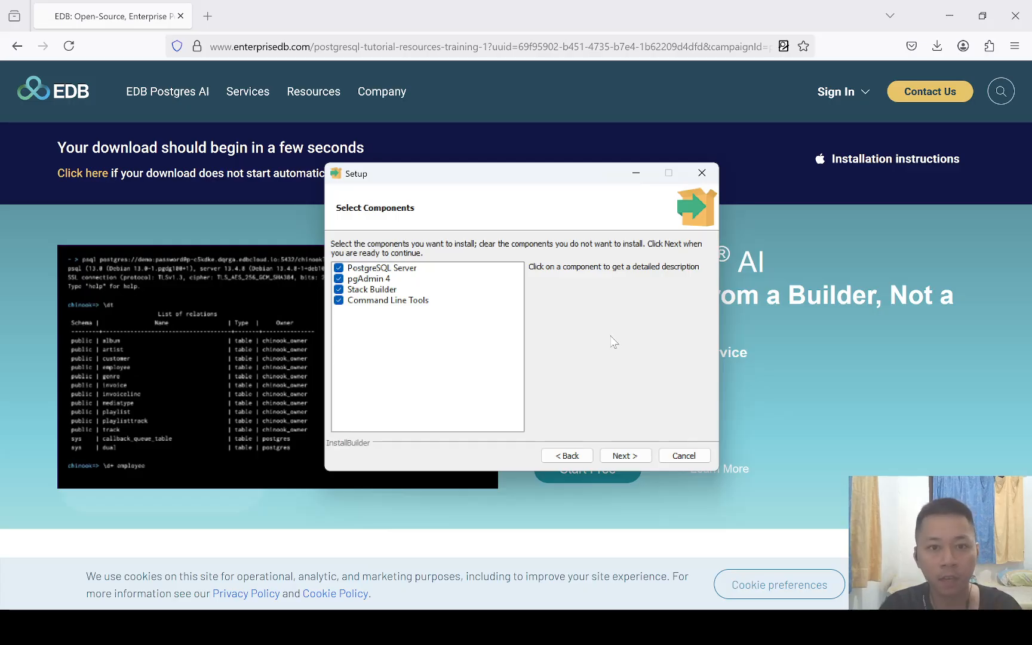
{"action": "left_click", "coordinate": [624, 460]}
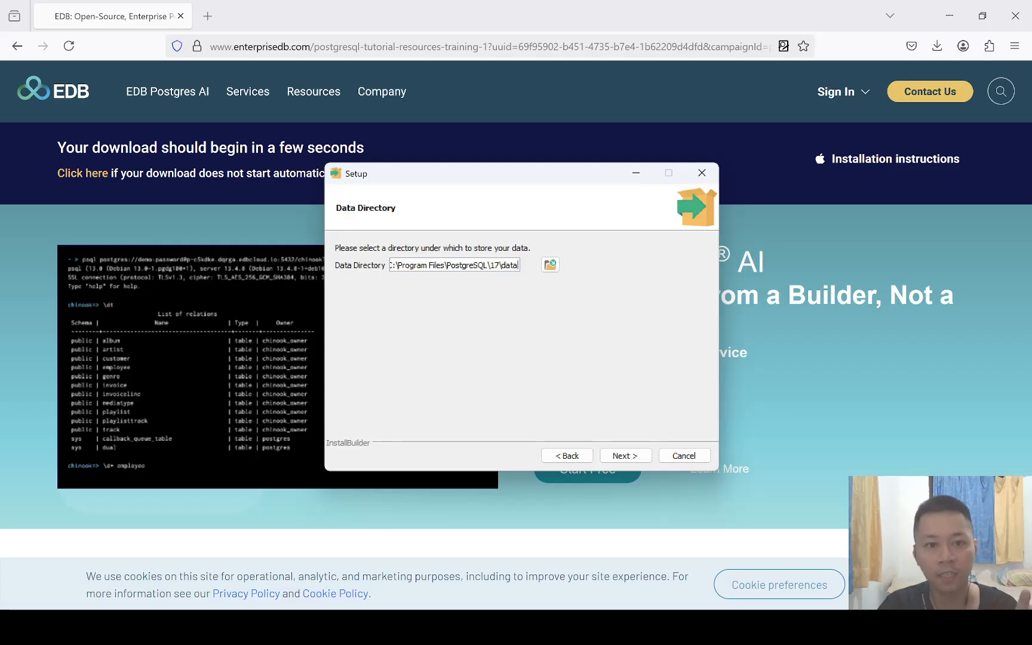
{"action": "left_click", "coordinate": [615, 459]}
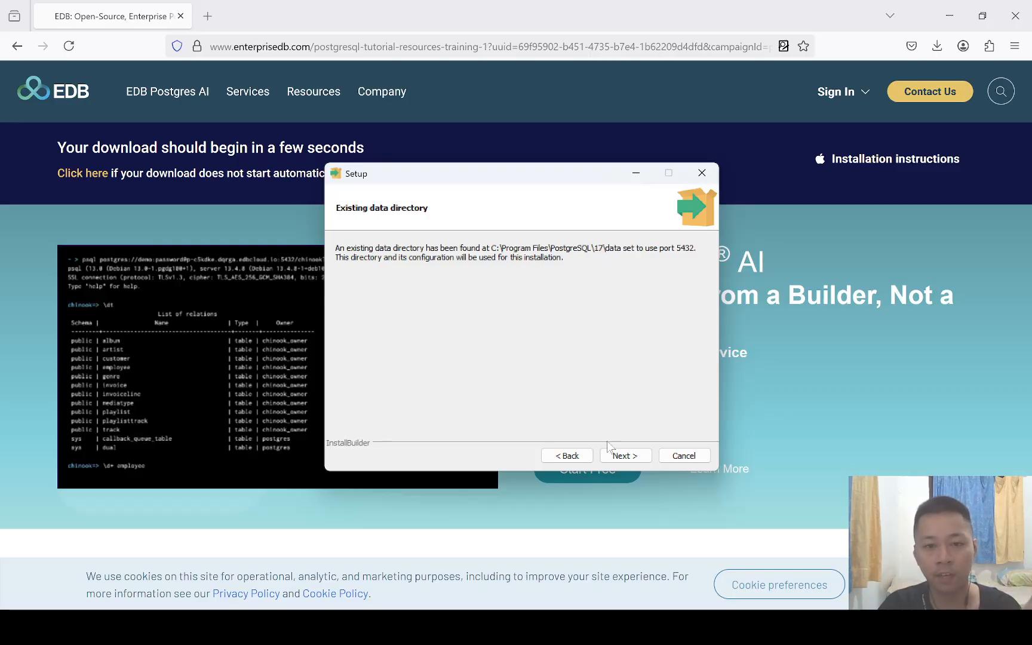
{"action": "left_click", "coordinate": [621, 457]}
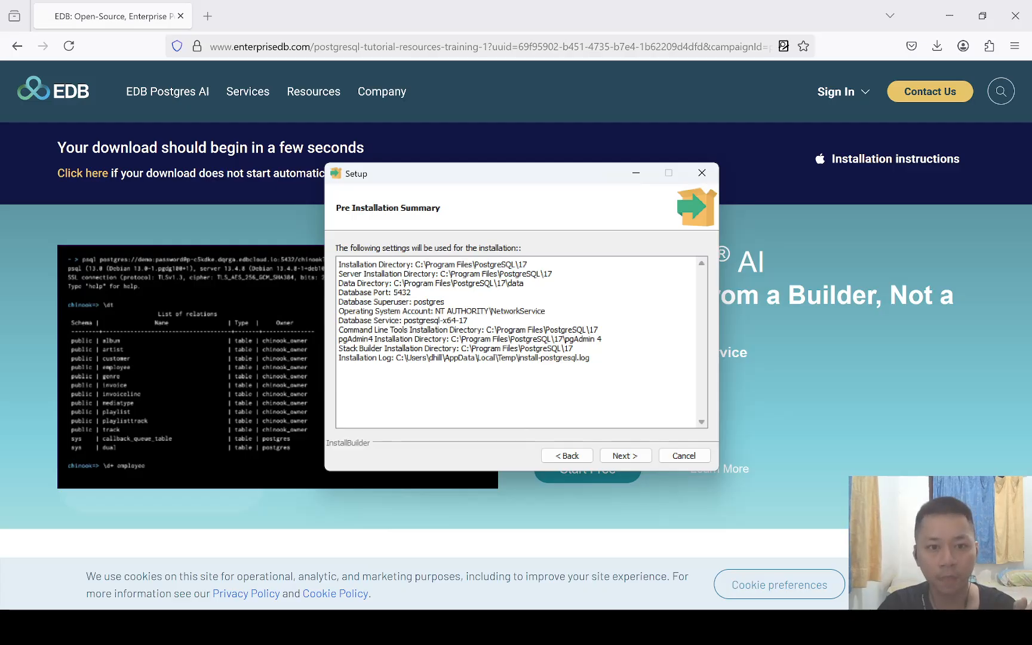
{"action": "left_click", "coordinate": [583, 456]}
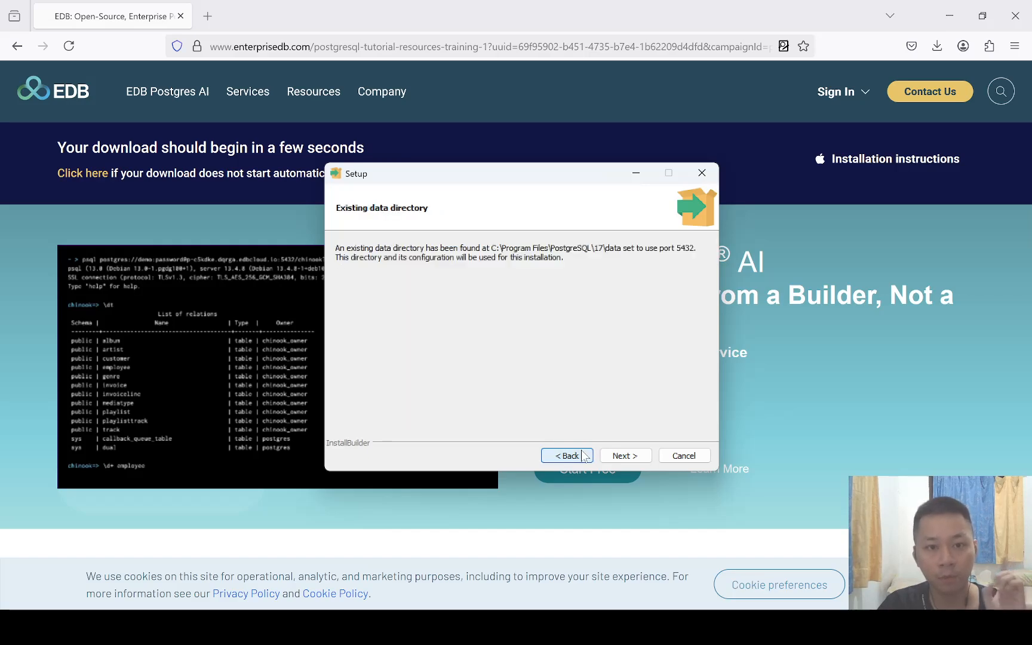
{"action": "left_click", "coordinate": [584, 456]}
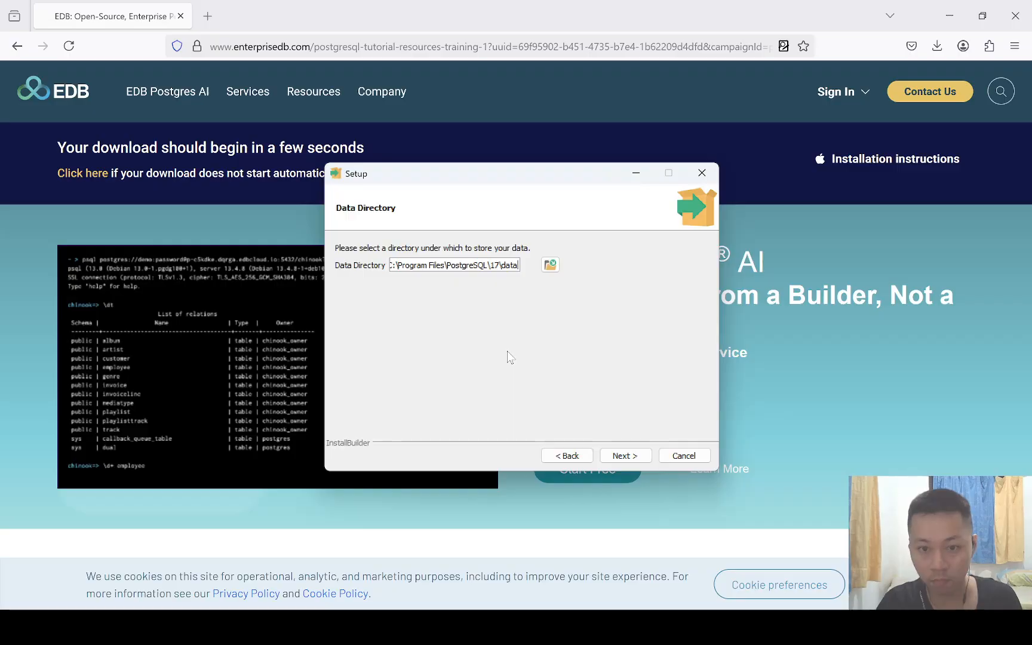
{"action": "left_click_drag", "start_coordinate": [492, 178], "coordinate": [511, 184]}
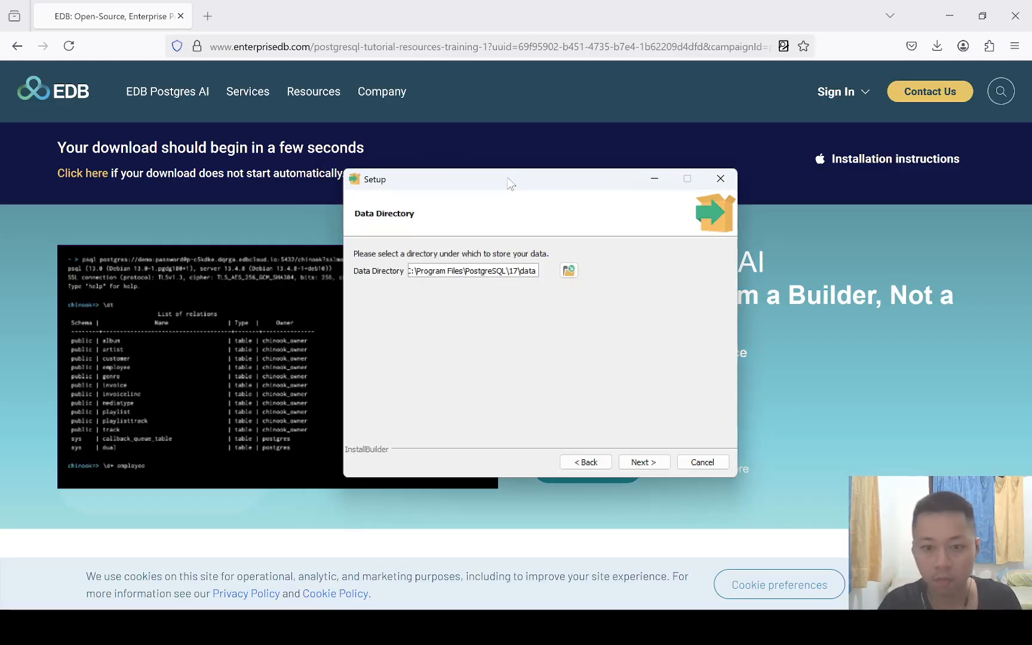
{"action": "mouse_move", "coordinate": [479, 182]}
{"action": "left_mouse_down"}
{"action": "mouse_move", "coordinate": [447, 172]}
{"action": "mouse_move", "coordinate": [477, 162]}
{"action": "mouse_move", "coordinate": [492, 179]}
{"action": "left_mouse_up"}
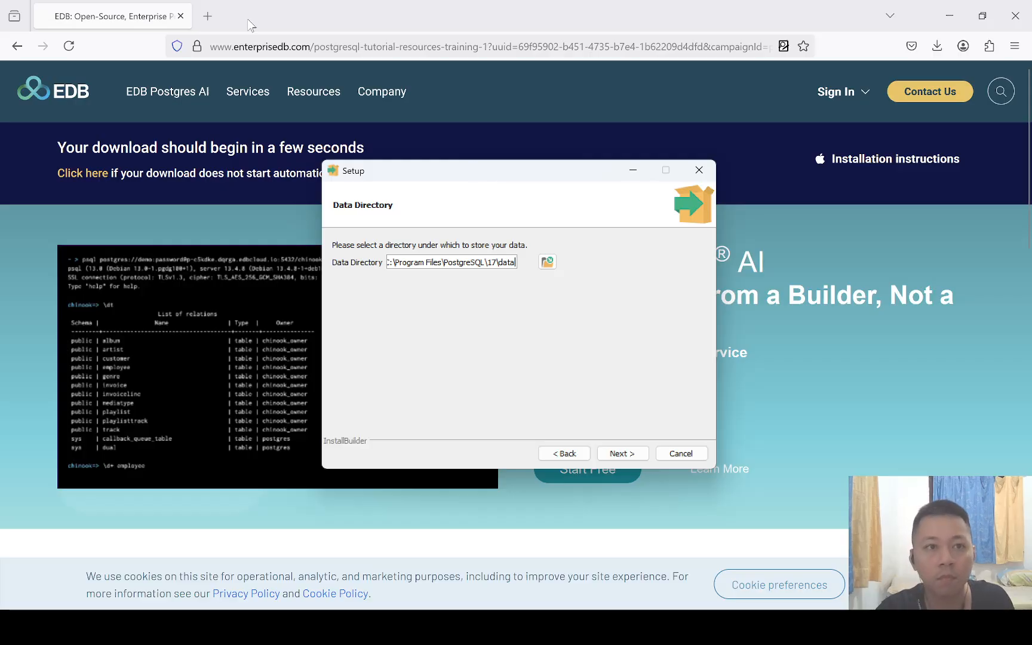
{"action": "left_click", "coordinate": [207, 16]}
{"action": "type", "text": "s"}
{"action": "left_click", "coordinate": [342, 16]}
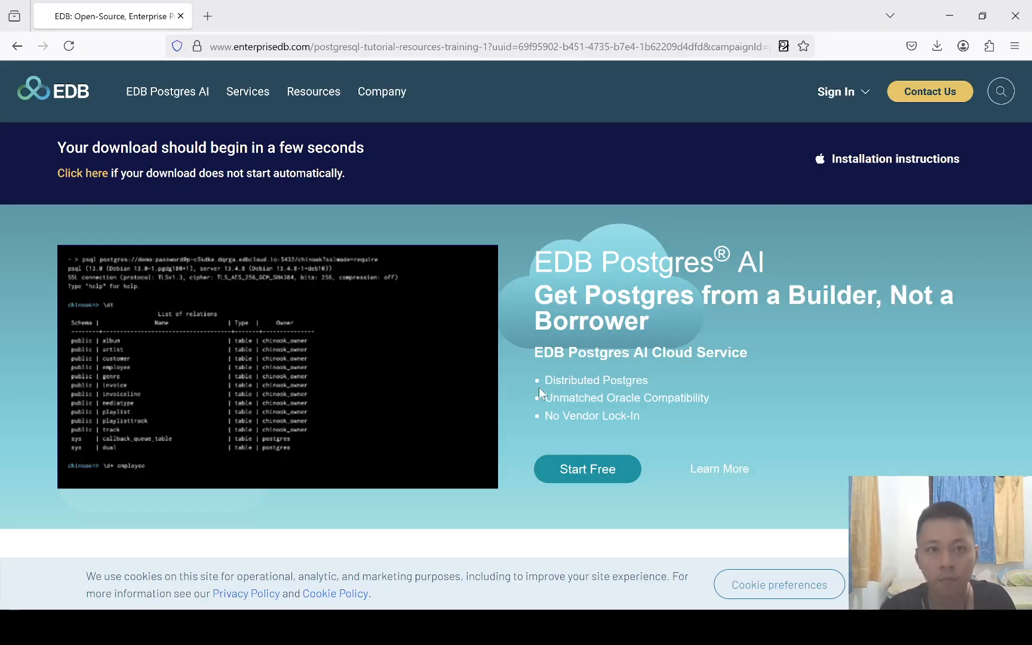
{"action": "key", "text": "alt+Tab"}
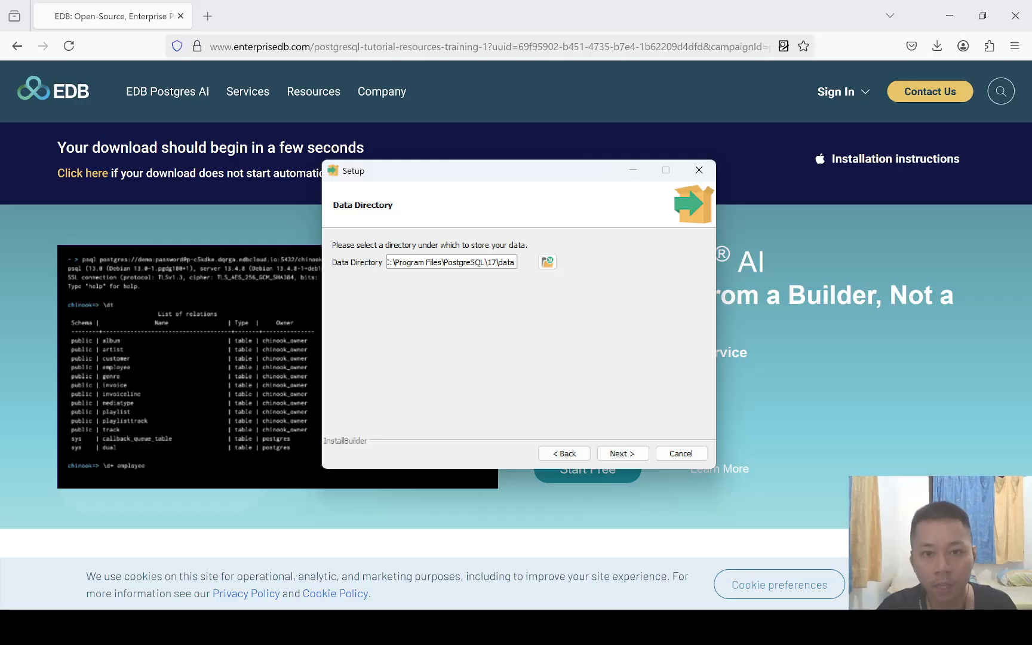
Accept the default data directory, and enter and retype the password for the database superuser.
{"action": "left_click", "coordinate": [612, 455]}
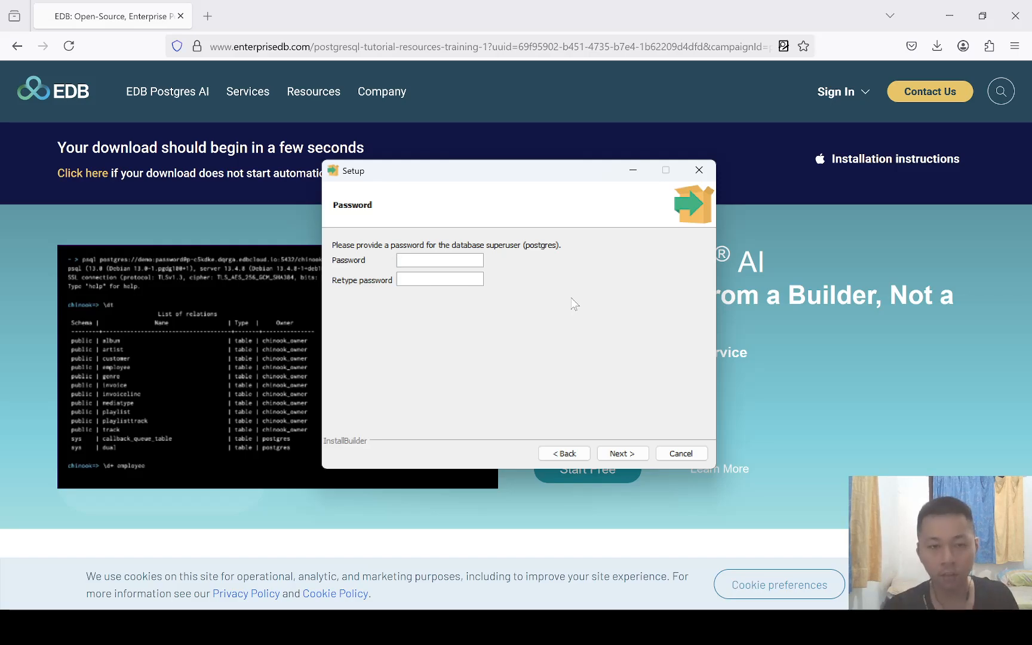
{"action": "type", "text": "postgres"}
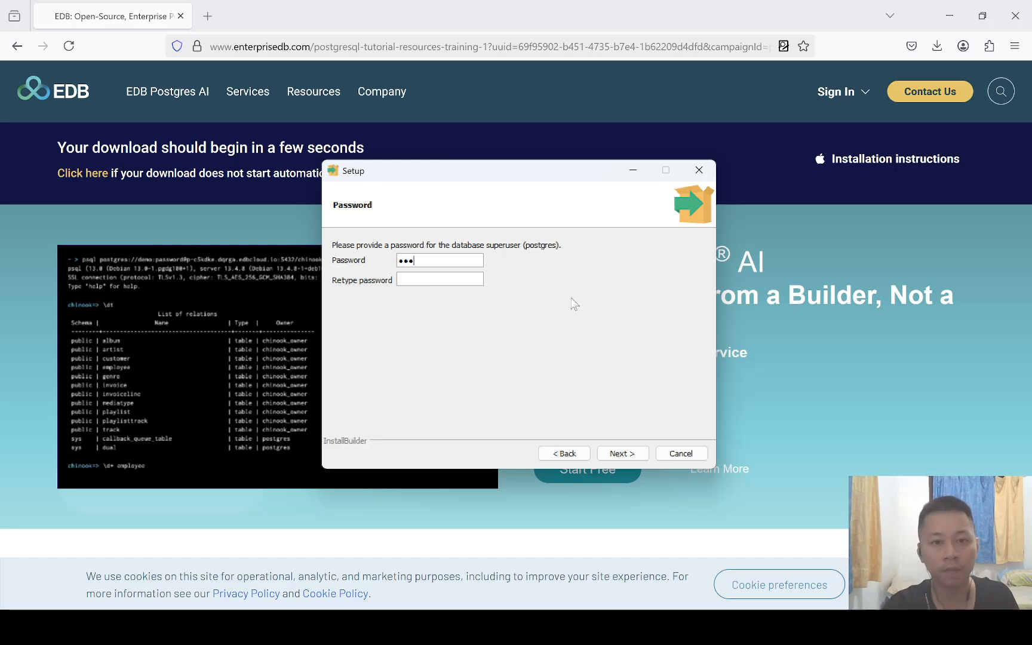
{"action": "key", "text": "Tab"}
{"action": "type", "text": "postgres"}
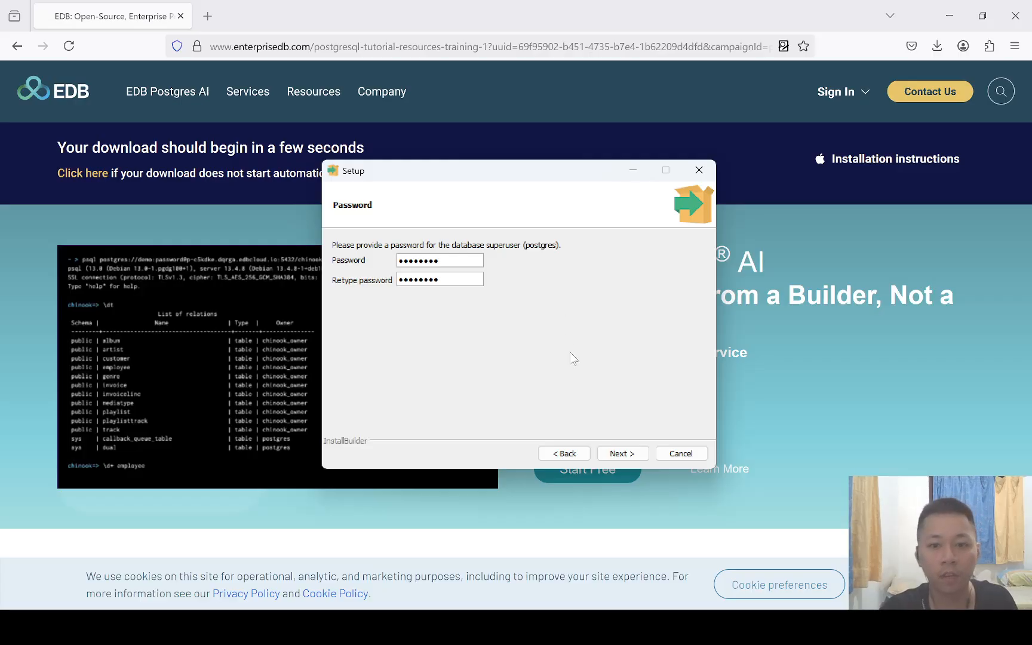
{"action": "left_click", "coordinate": [618, 455]}
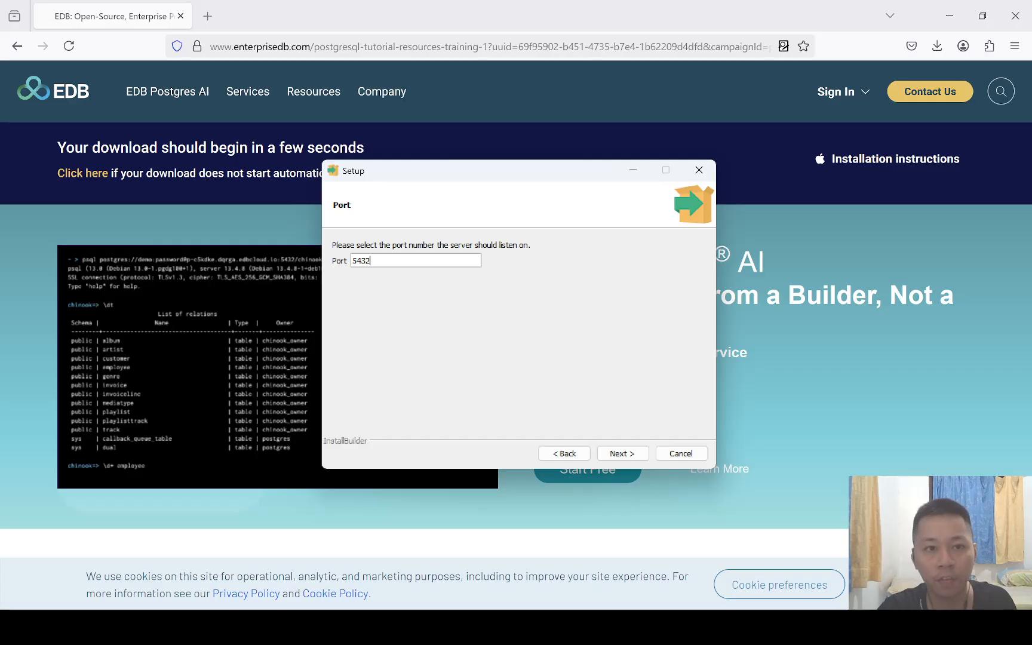
Keep 5432 as the port number for the database server and continue the setup.
{"action": "key", "text": "ctrl+a"}
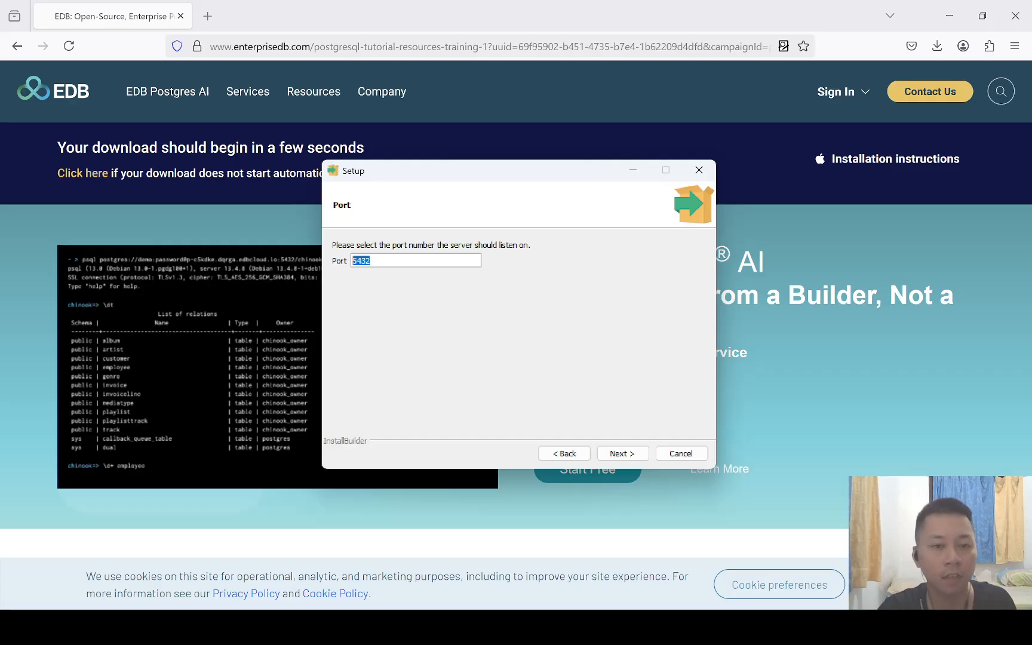
{"action": "left_click", "coordinate": [413, 261]}
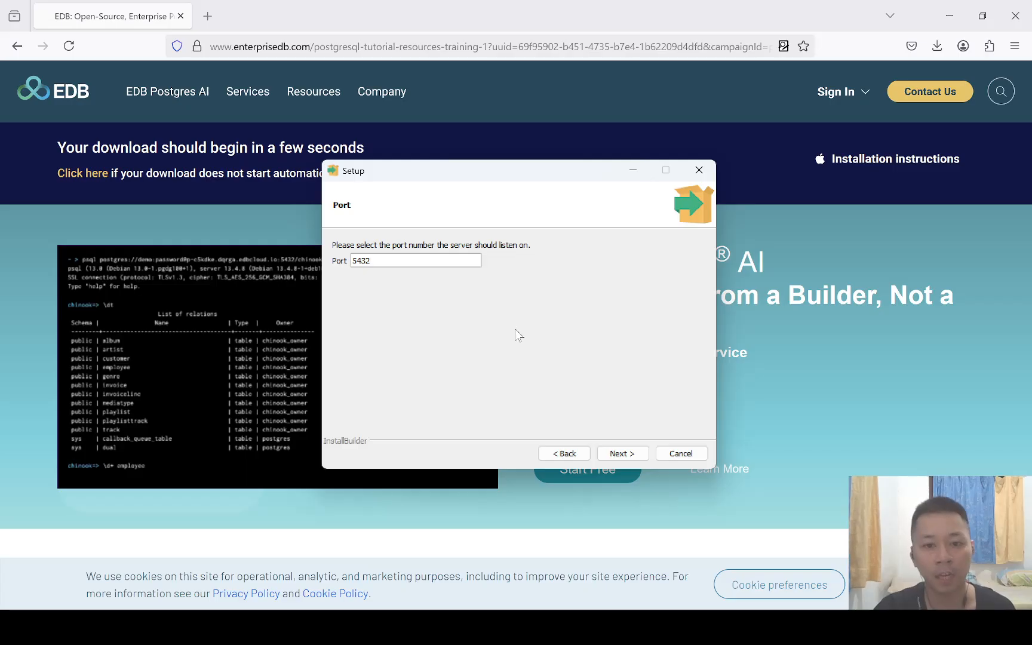
{"action": "left_click", "coordinate": [637, 459]}
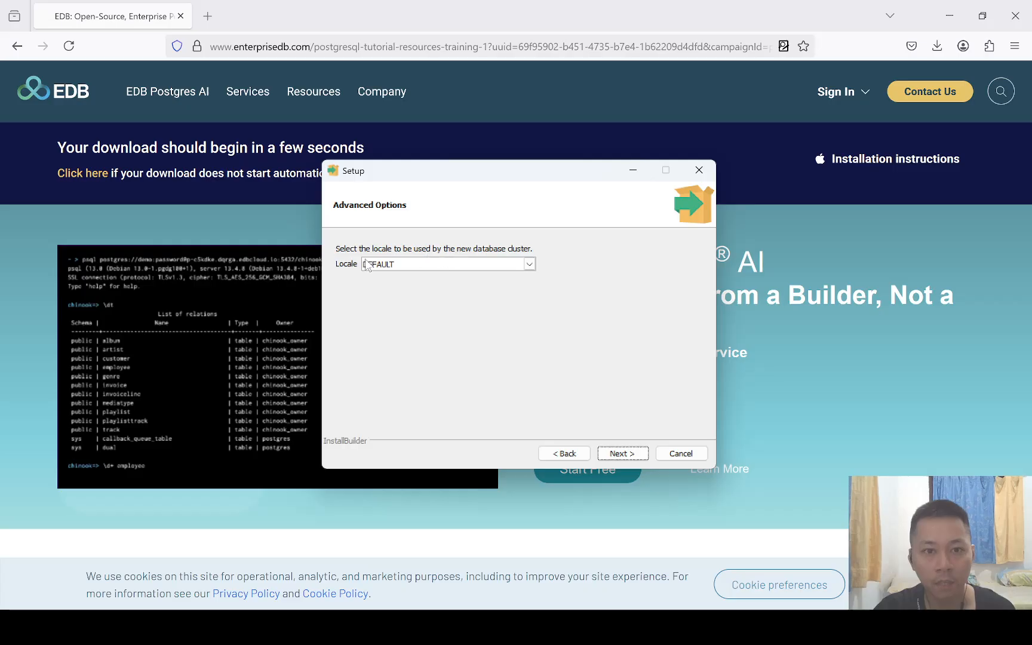
Keep the DEFAULT locale for the database cluster, accept the installation summary and start installing PostgreSQL.
{"action": "left_click", "coordinate": [633, 458]}
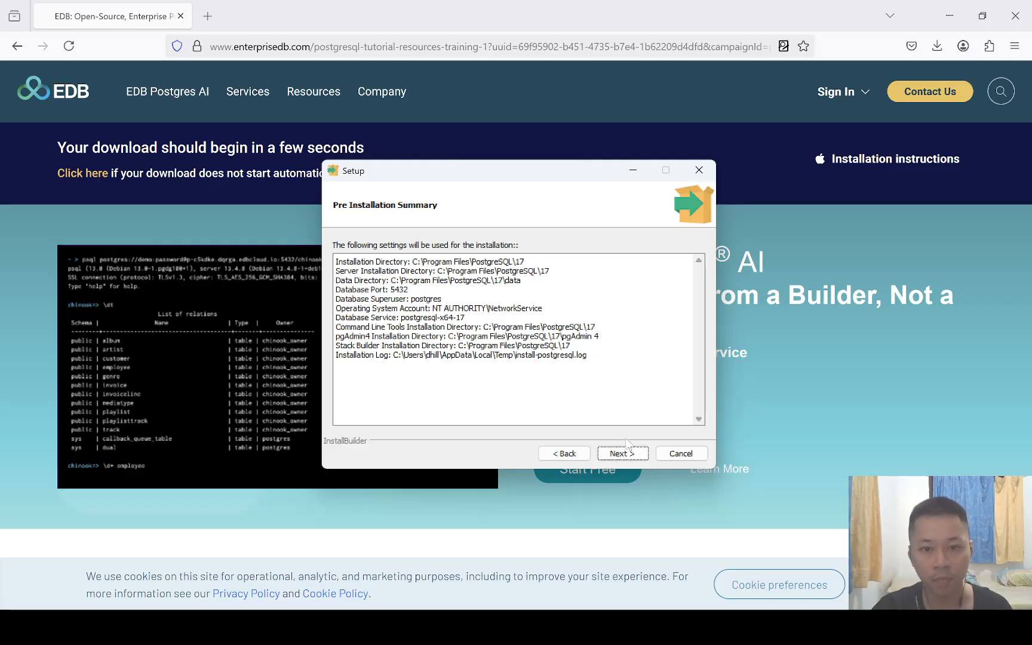
{"action": "left_click", "coordinate": [631, 457]}
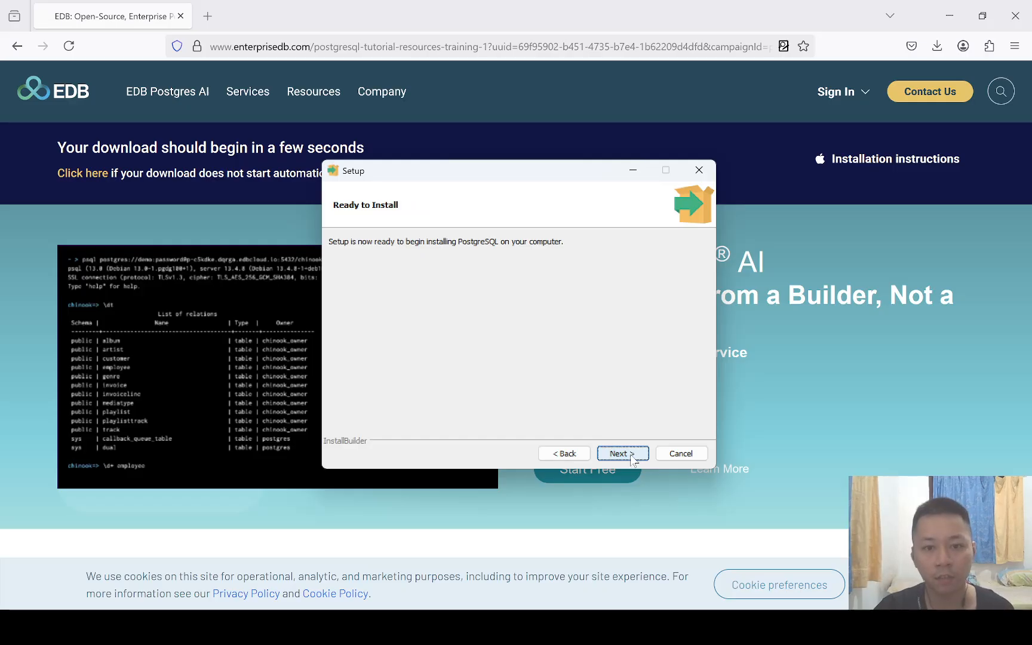
{"action": "left_click", "coordinate": [621, 454]}
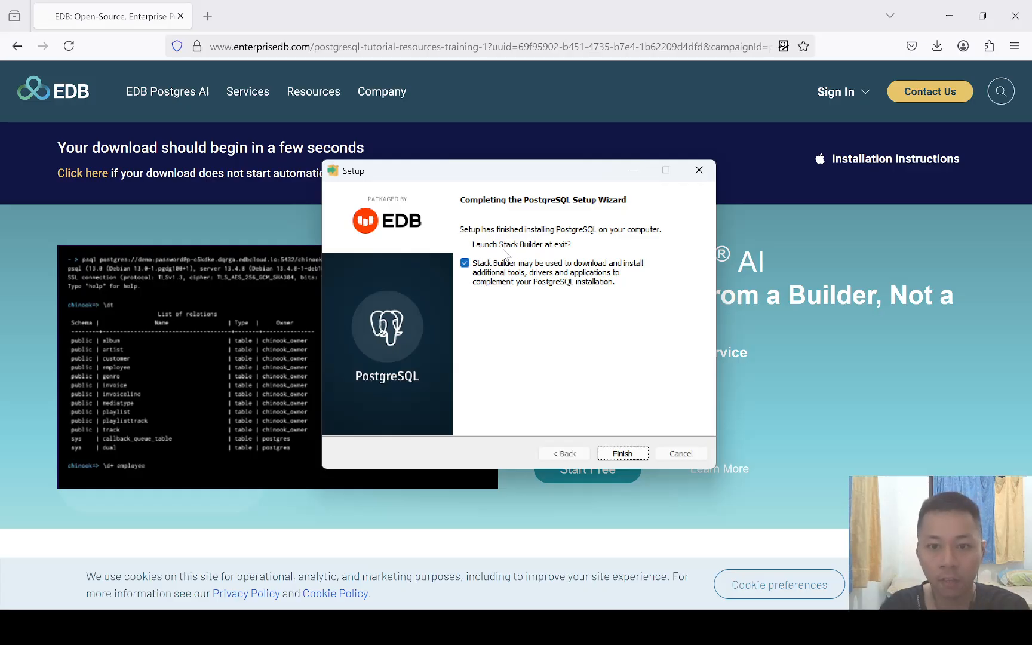
Finish the PostgreSQL setup wizard without launching Stack Builder at exit.
{"action": "left_click", "coordinate": [465, 263]}
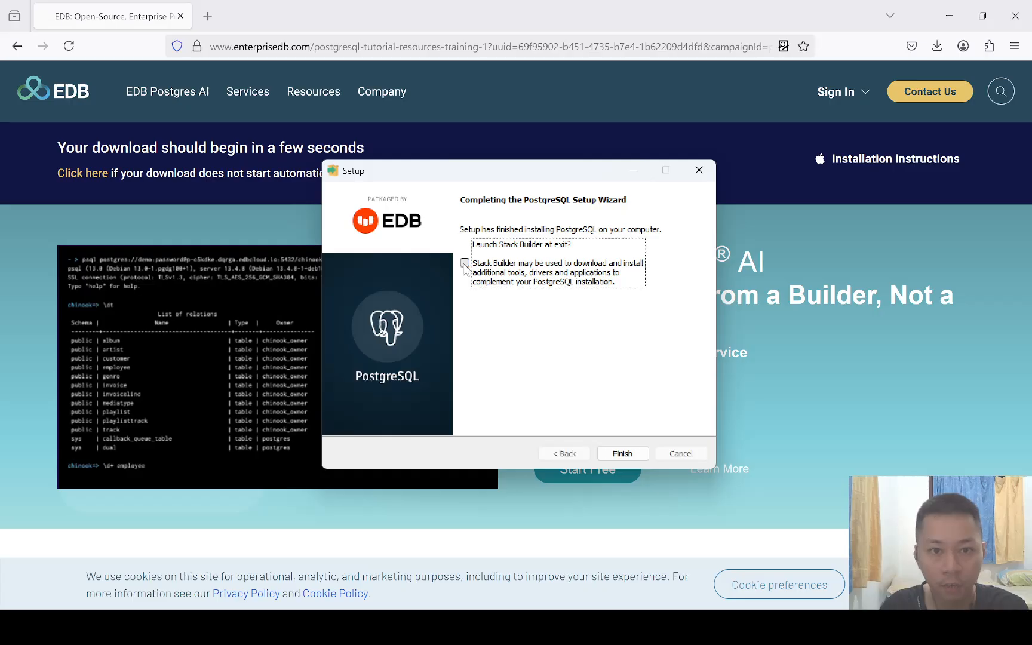
{"action": "left_click", "coordinate": [621, 454]}
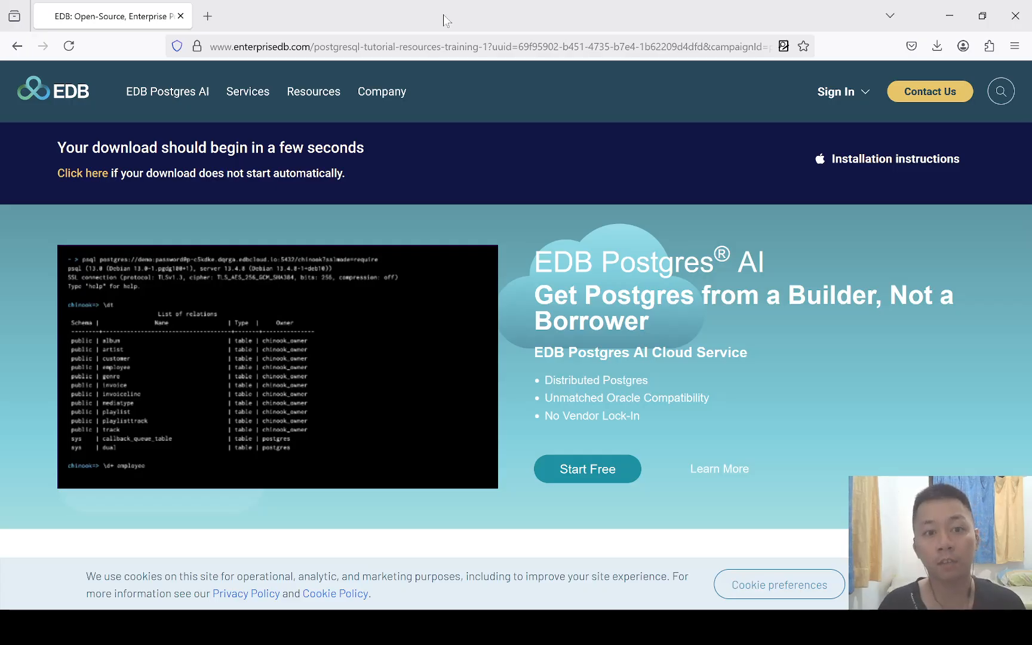
Open the Terminal app and place its window over the browser.
{"action": "key", "text": "super"}
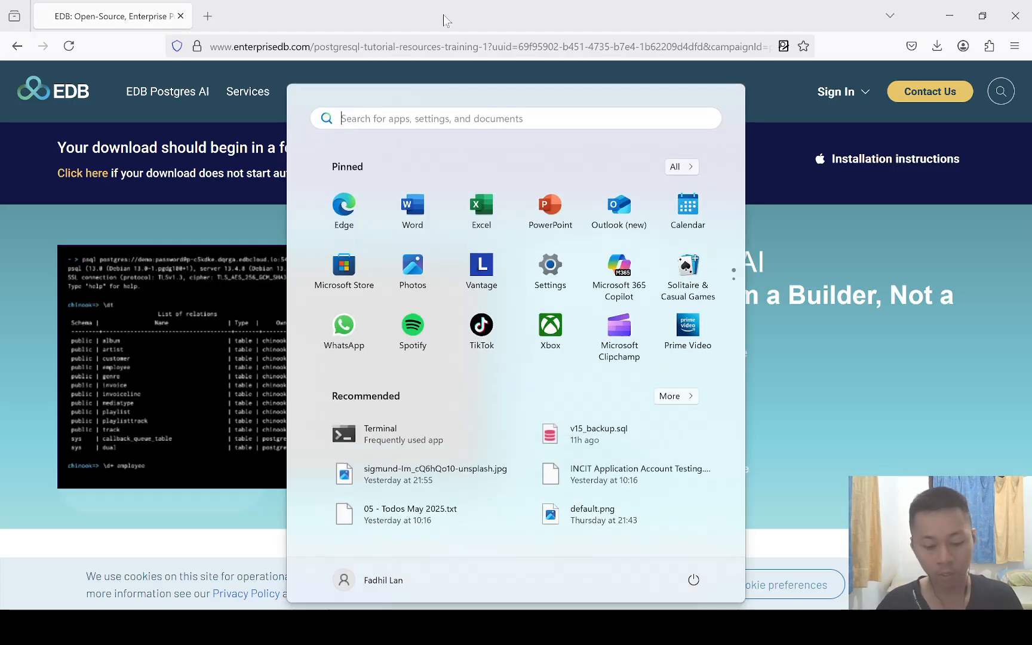
{"action": "type", "text": "terminal"}
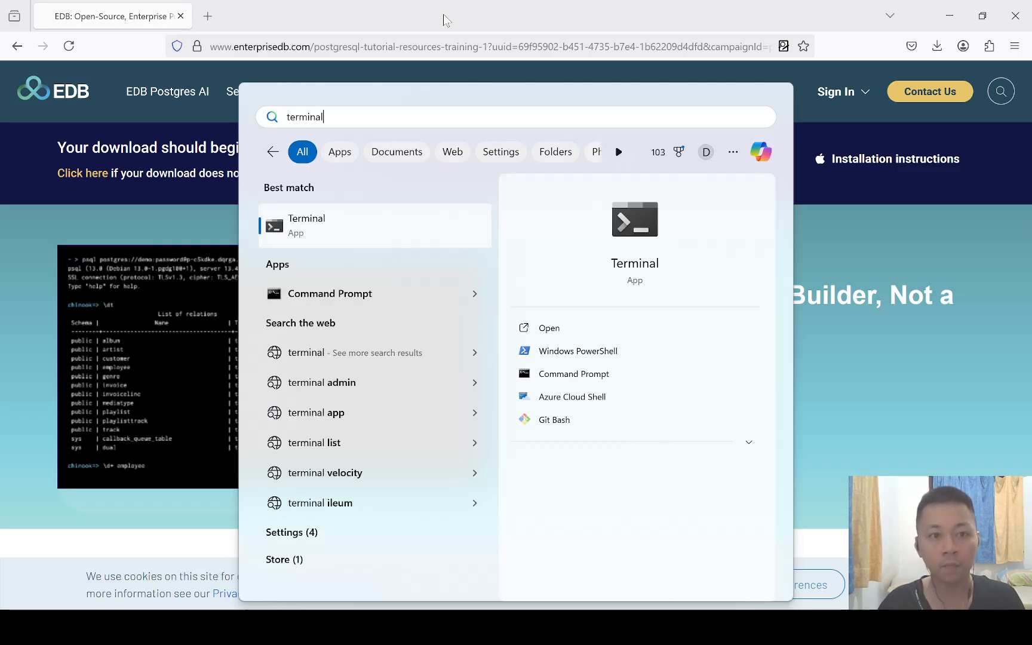
{"action": "key", "text": "Return"}
{"action": "left_click_drag", "start_coordinate": [426, 102], "coordinate": [445, 95]}
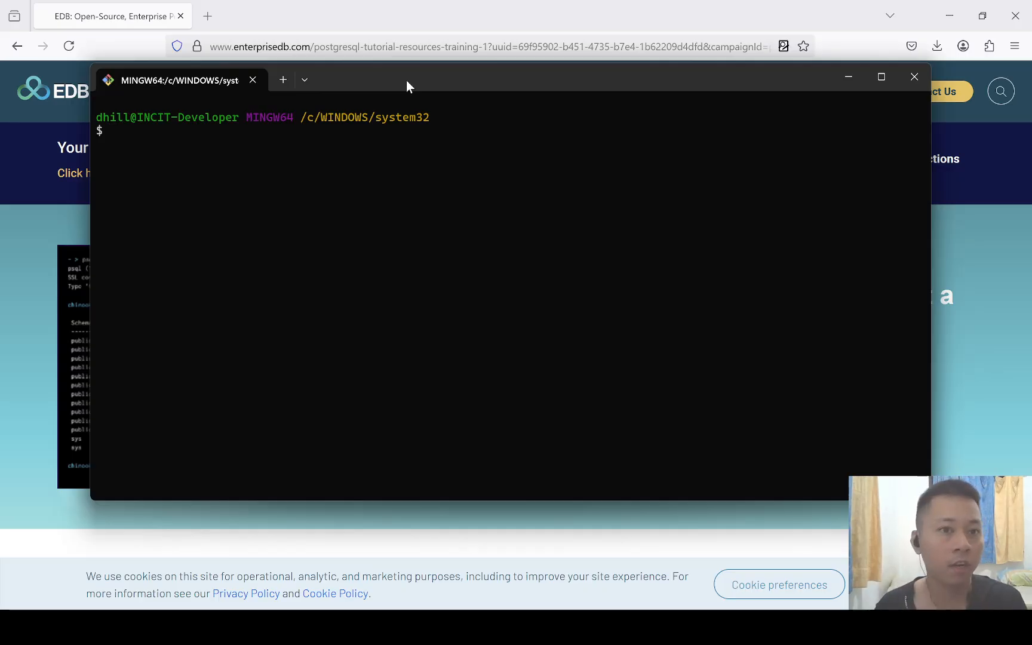
{"action": "left_click_drag", "start_coordinate": [407, 81], "coordinate": [411, 97]}
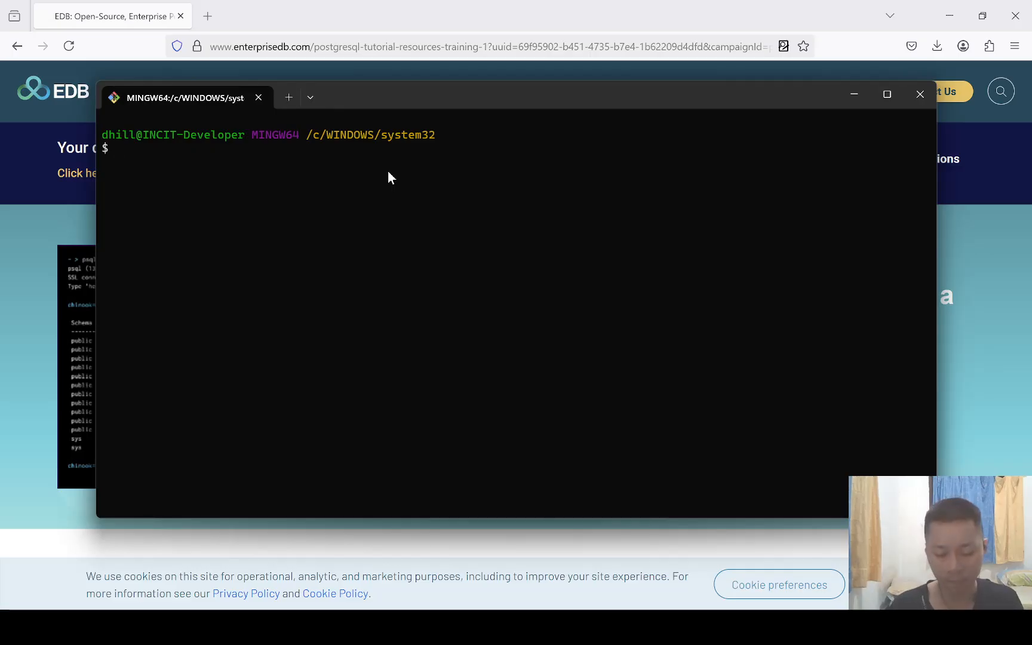
Run psql --version in the terminal and check the installed PostgreSQL version.
{"action": "type", "text": "p"}
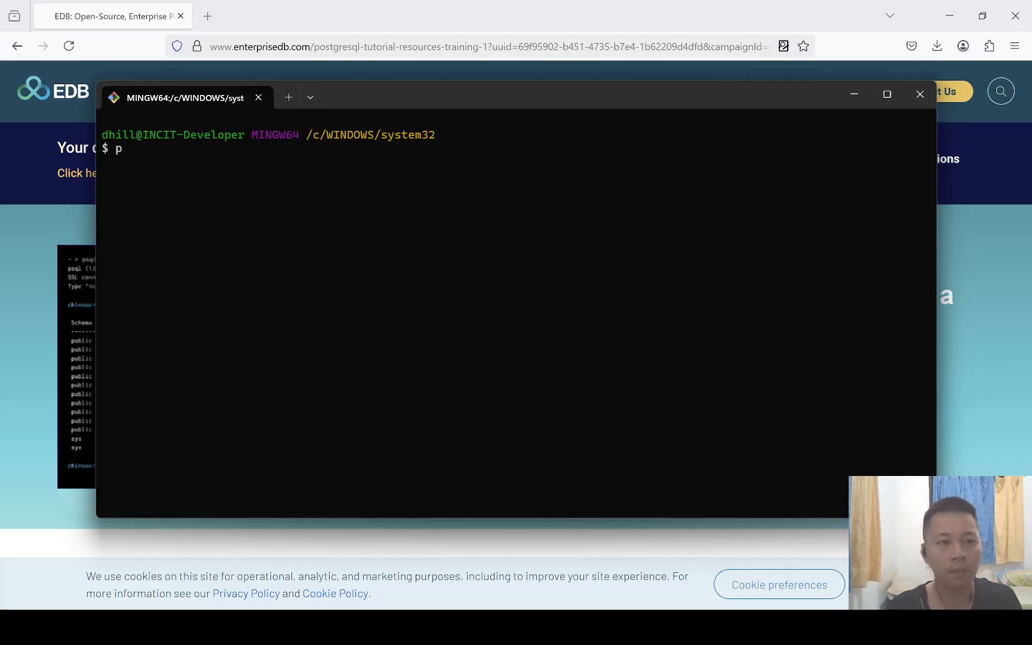
{"action": "type", "text": "sql --ver"}
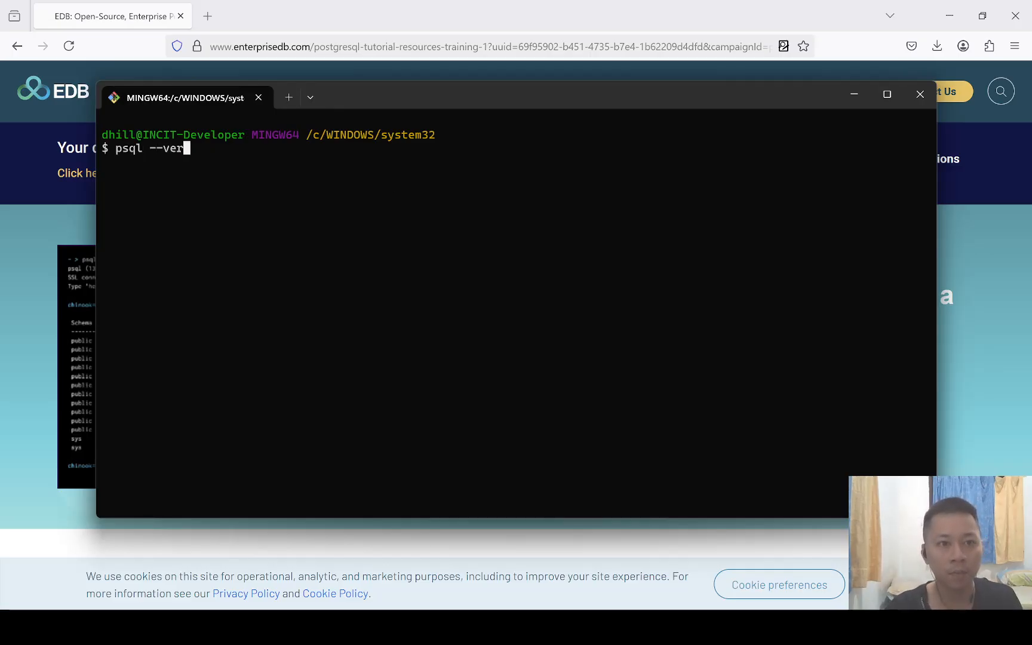
{"action": "type", "text": "sion"}
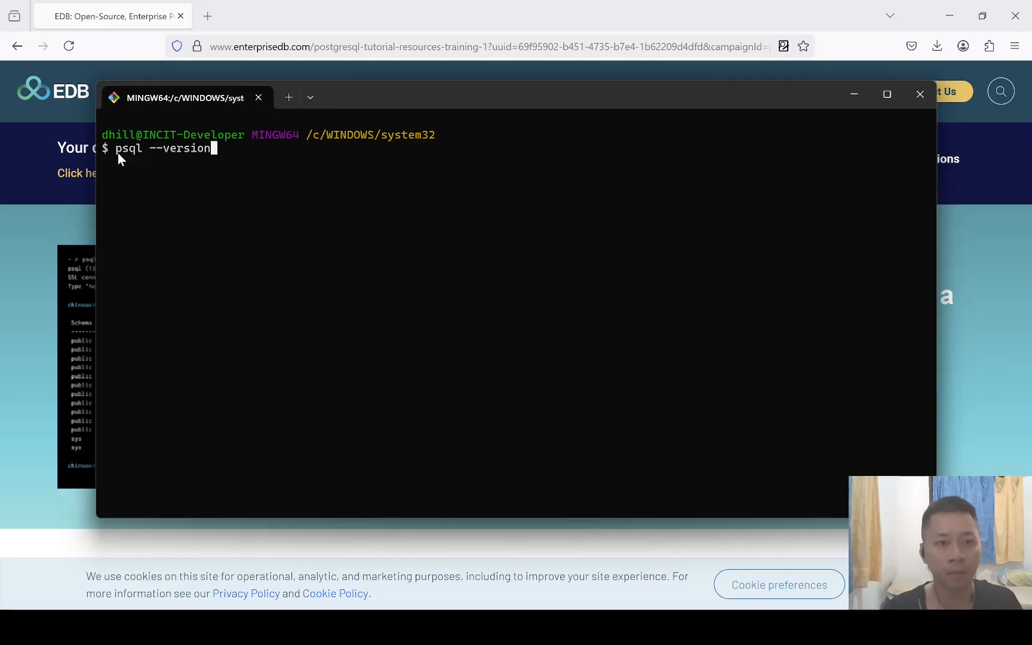
{"action": "key", "text": "Return"}
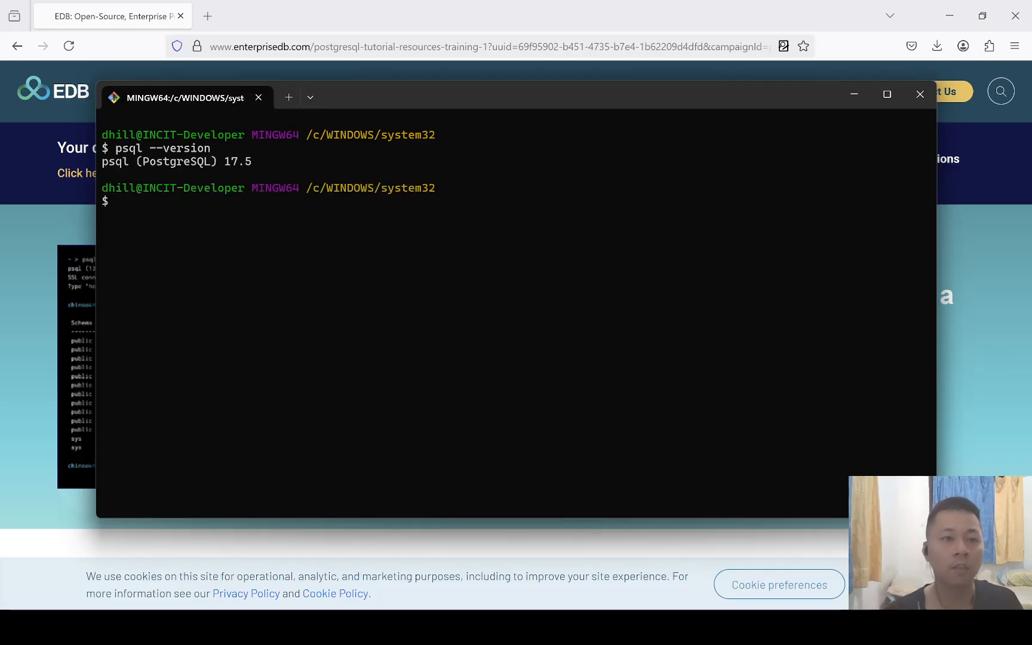
{"action": "left_click_drag", "start_coordinate": [225, 163], "coordinate": [249, 163]}
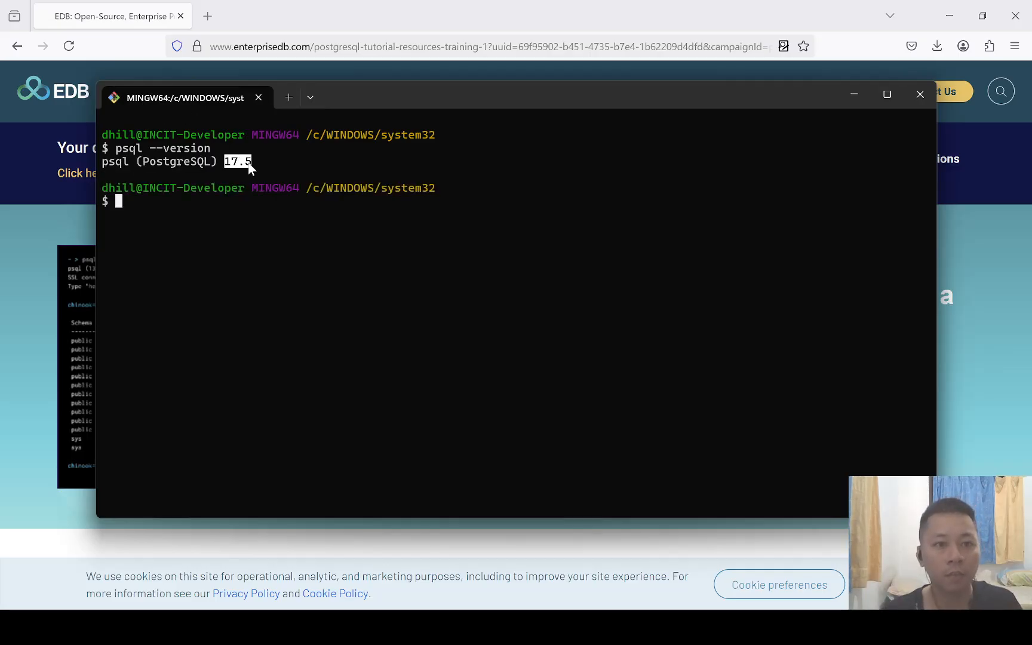
{"action": "left_click", "coordinate": [255, 215]}
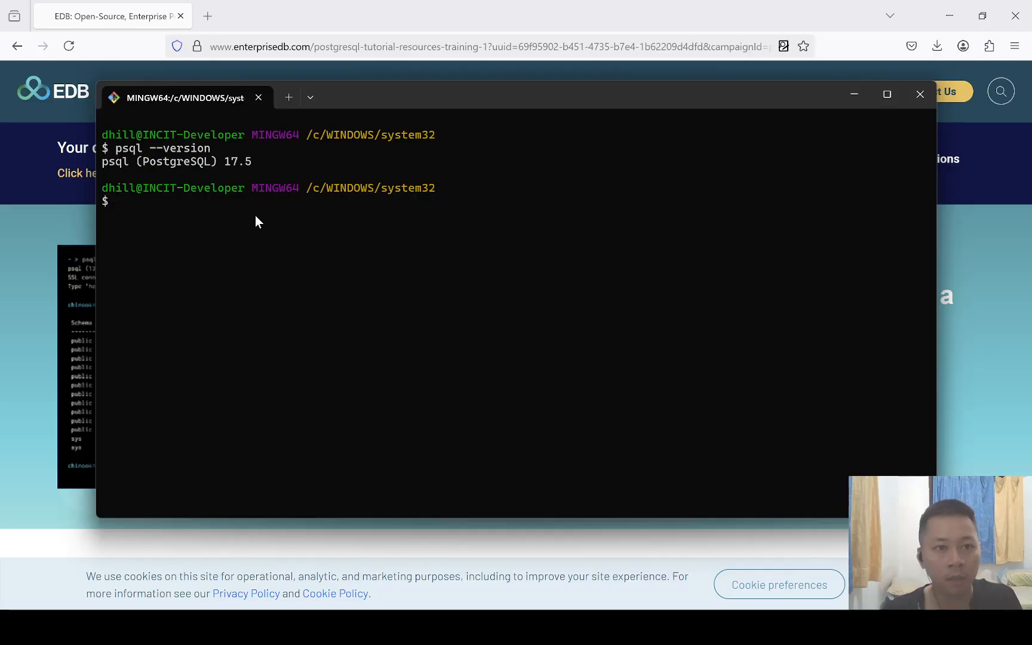
{"action": "left_click_drag", "start_coordinate": [108, 162], "coordinate": [252, 163]}
{"action": "left_click", "coordinate": [247, 217]}
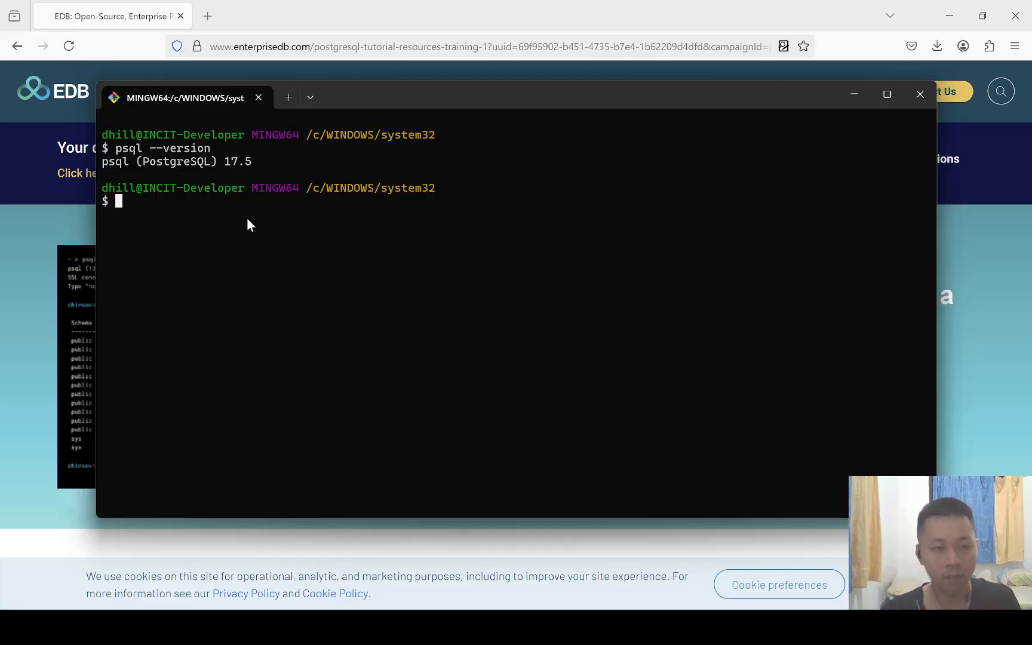
Search Windows for "system vari", open the system environment variables settings and display the list of environment variables.
{"action": "key", "text": "super"}
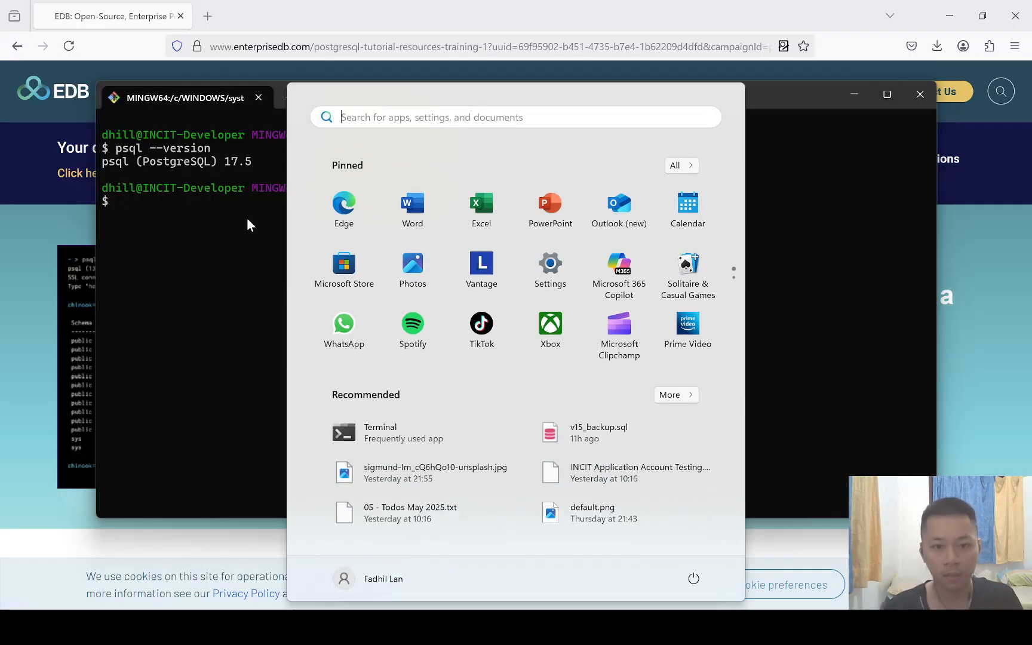
{"action": "key", "text": "super"}
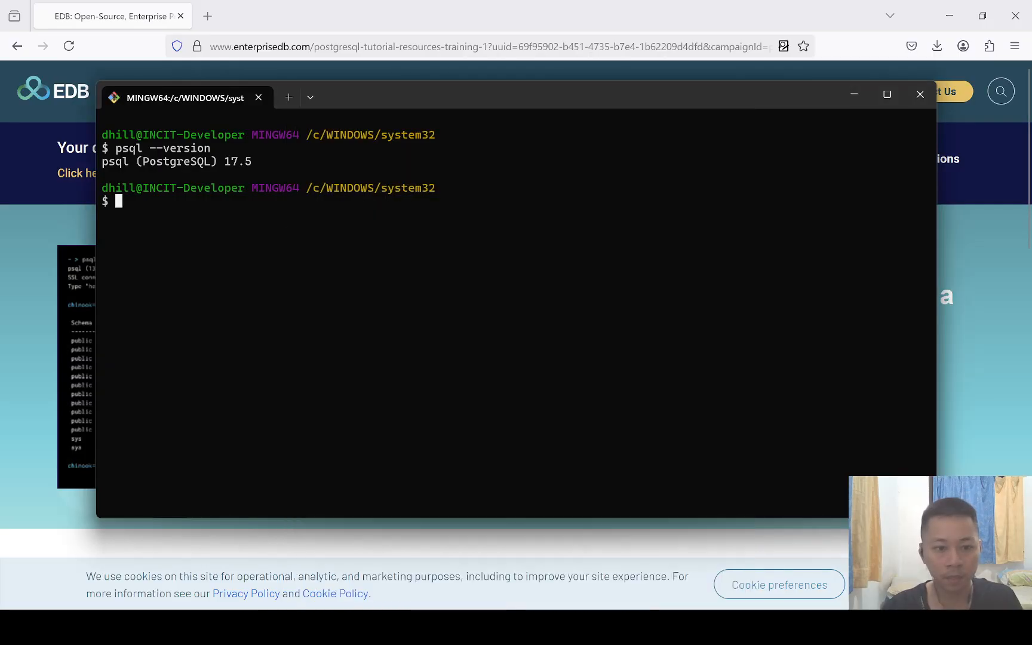
{"action": "left_click", "coordinate": [332, 628]}
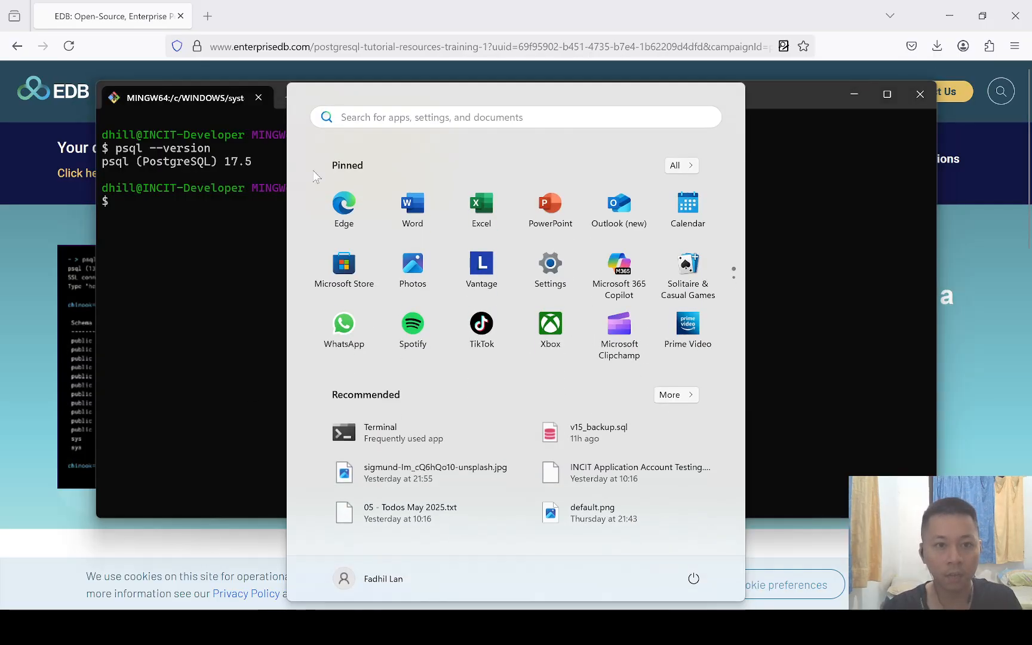
{"action": "left_click", "coordinate": [390, 119]}
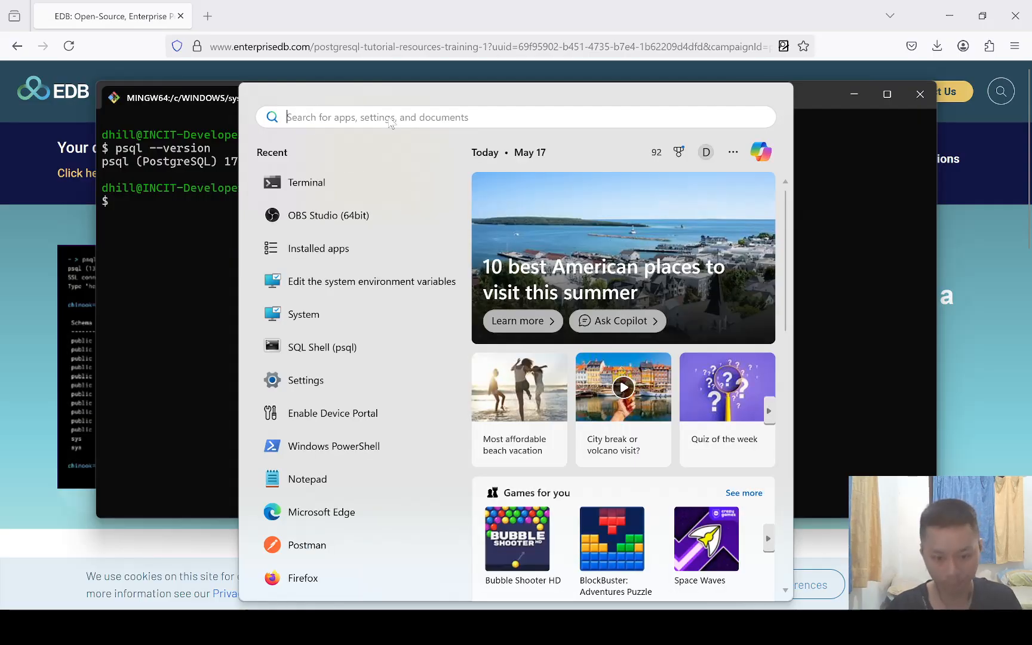
{"action": "type", "text": "system"}
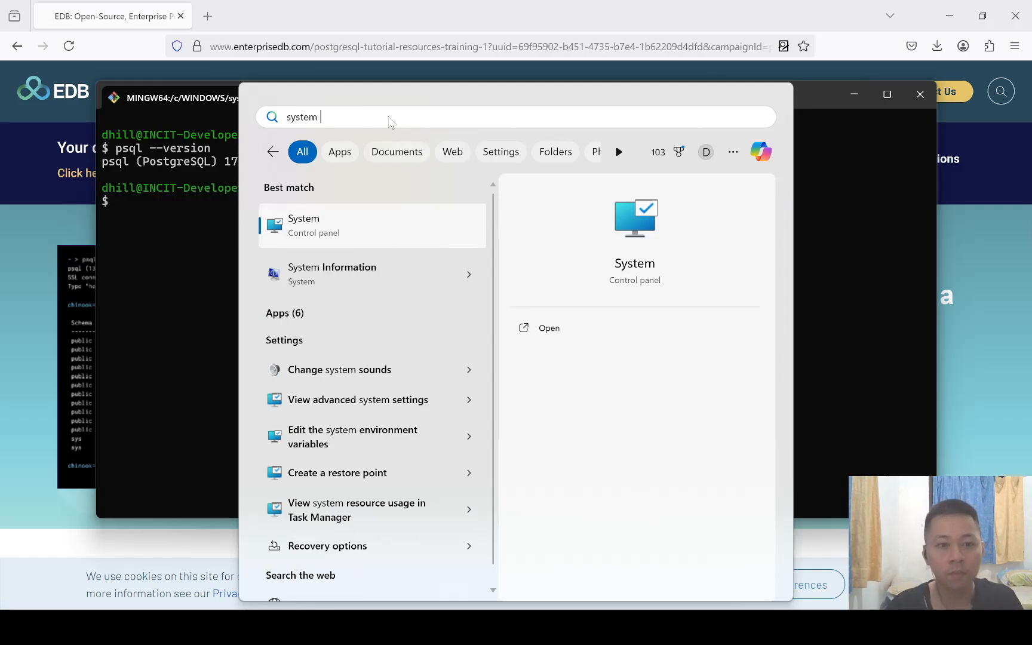
{"action": "type", "text": " vari"}
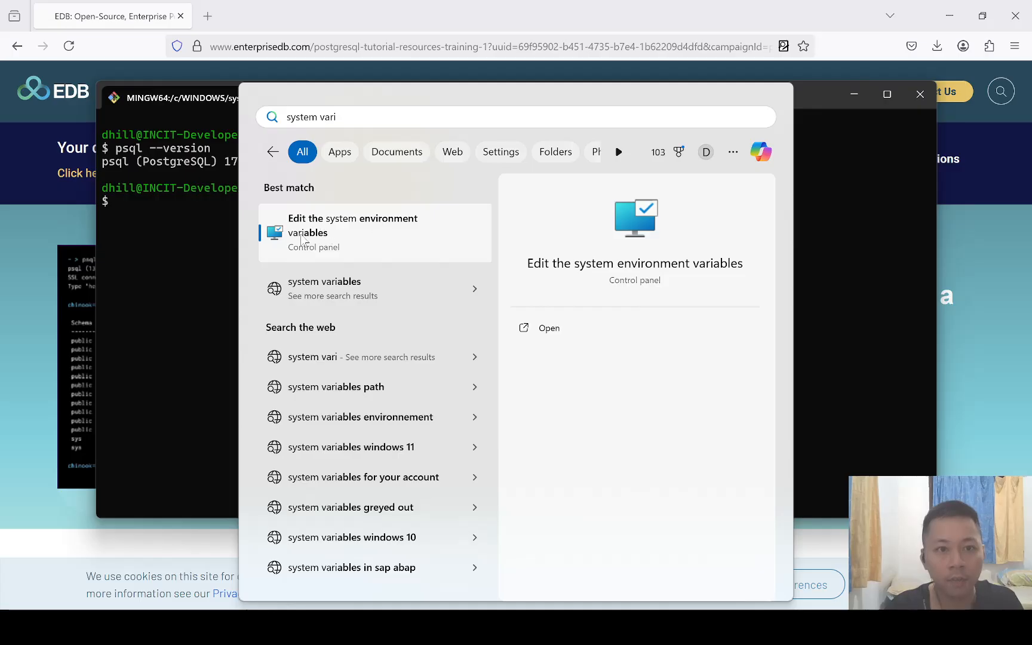
{"action": "left_click", "coordinate": [353, 234]}
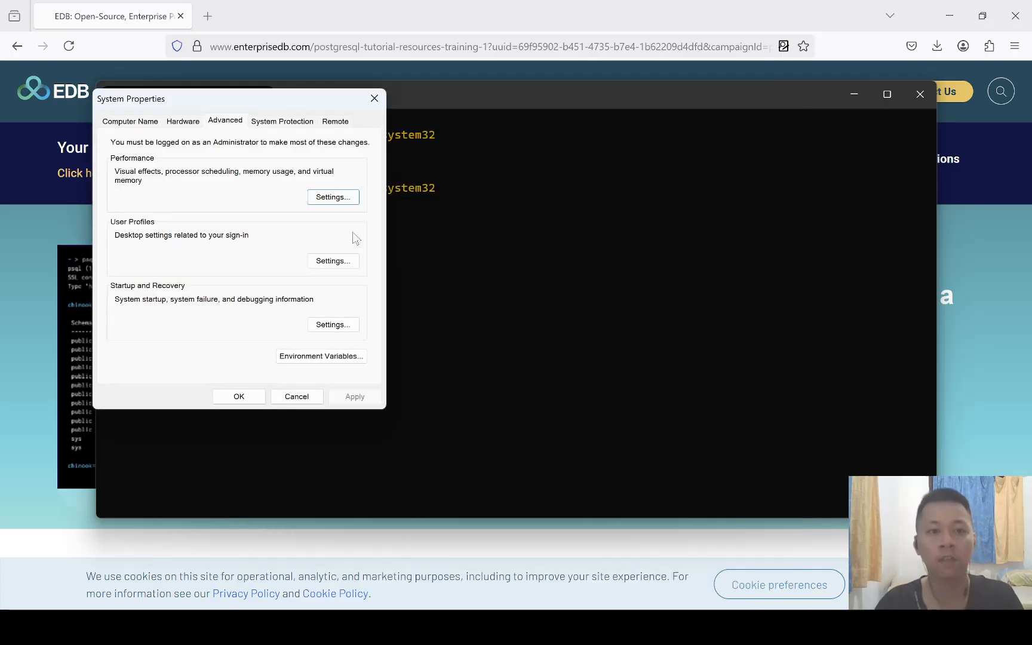
{"action": "left_click", "coordinate": [319, 358]}
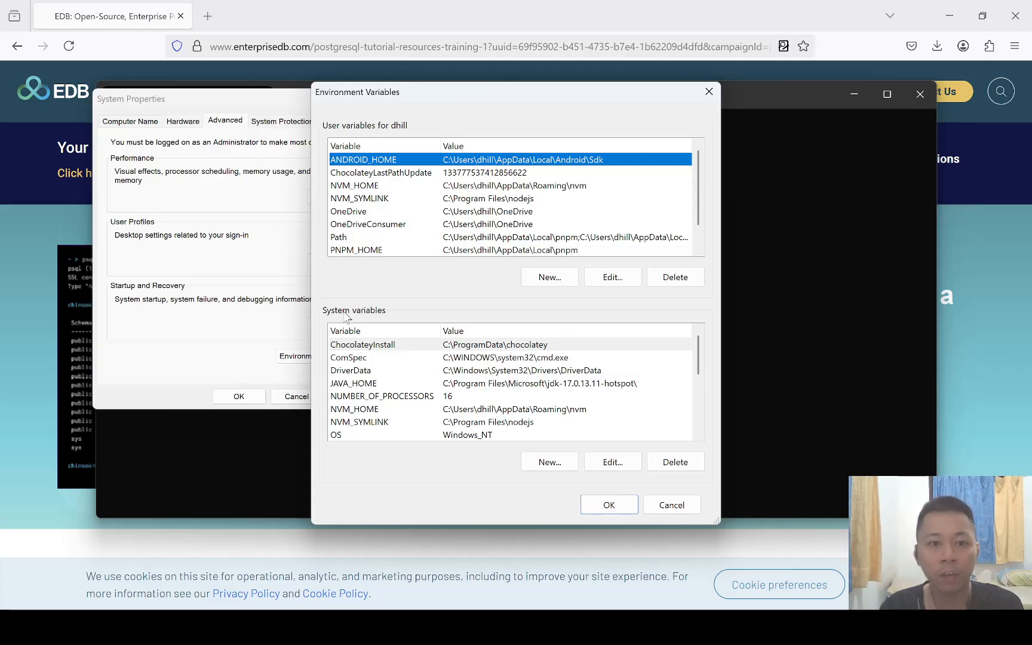
Remove the C:\Program Files\PostgreSQL\17\bin entry from the Path system variable and save the change.
{"action": "scroll", "coordinate": [417, 412], "scroll_direction": "down", "scroll_amount": 2}
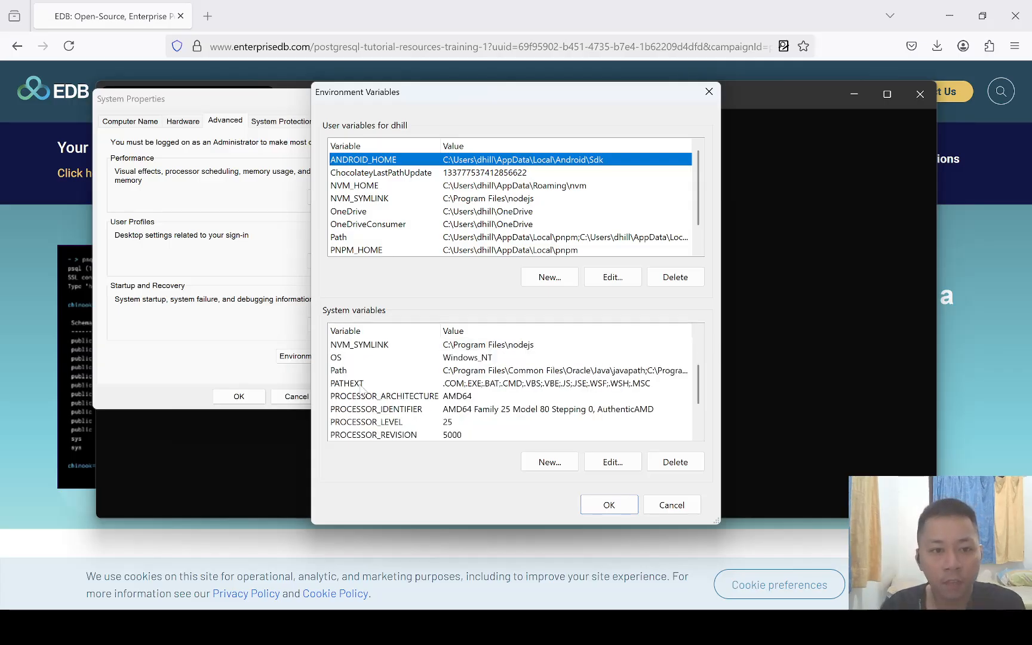
{"action": "scroll", "coordinate": [365, 388], "scroll_direction": "up", "scroll_amount": 2}
{"action": "scroll", "coordinate": [359, 371], "scroll_direction": "down", "scroll_amount": 4}
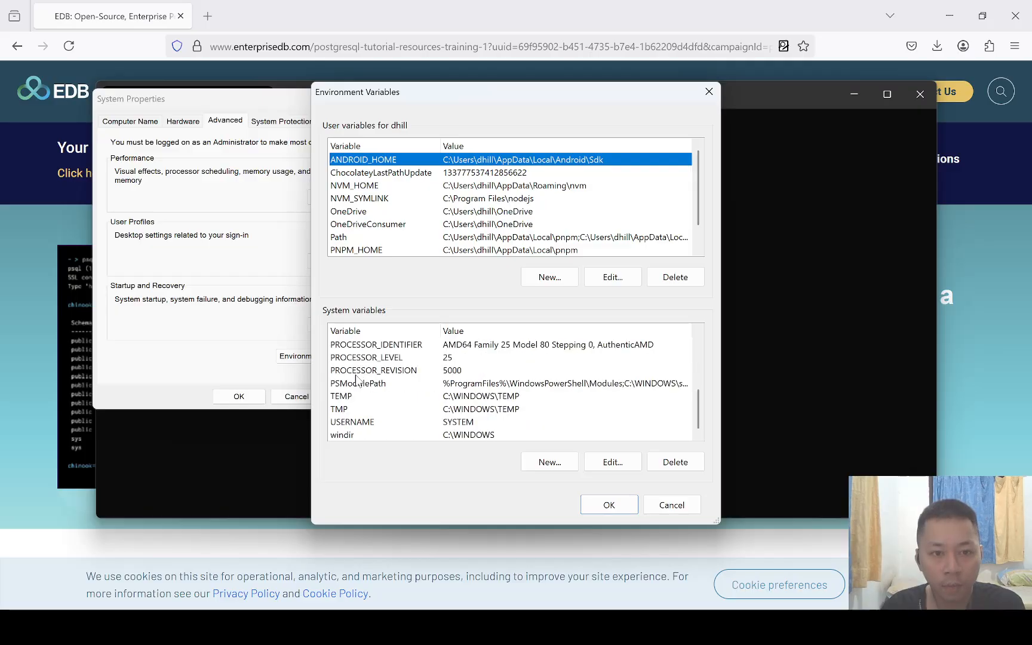
{"action": "scroll", "coordinate": [366, 431], "scroll_direction": "up", "scroll_amount": 4}
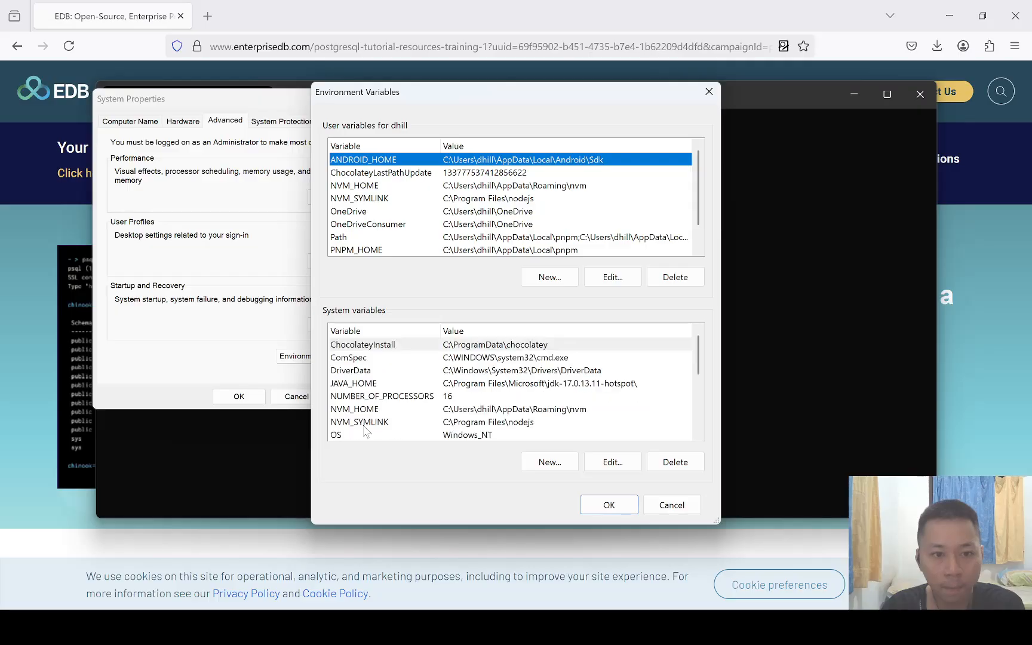
{"action": "scroll", "coordinate": [366, 429], "scroll_direction": "down", "scroll_amount": 2}
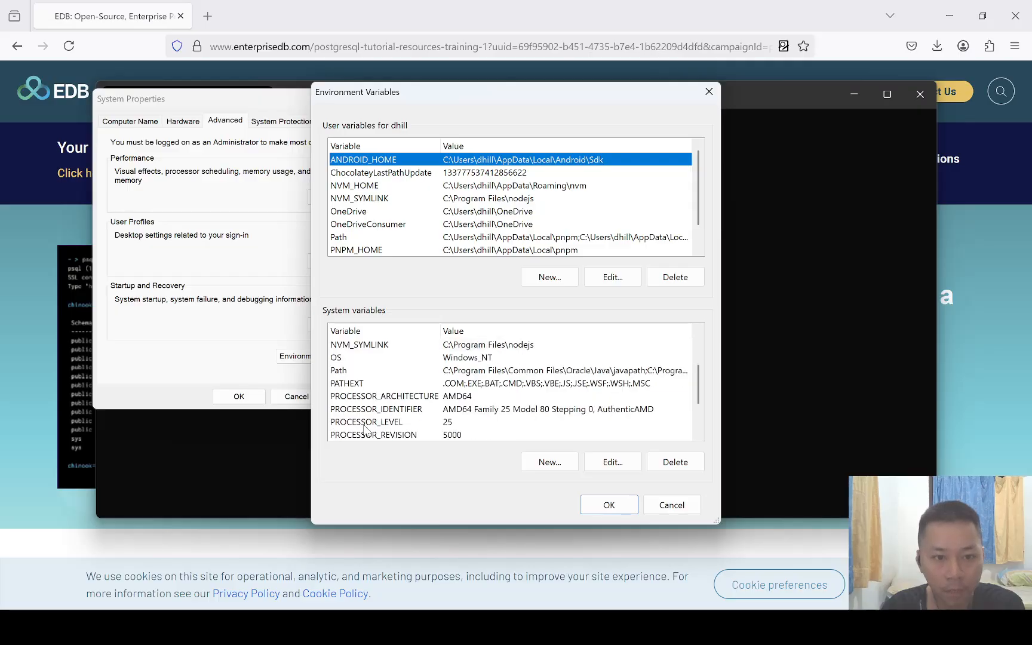
{"action": "left_click", "coordinate": [349, 373]}
{"action": "double_click", "coordinate": [348, 372]}
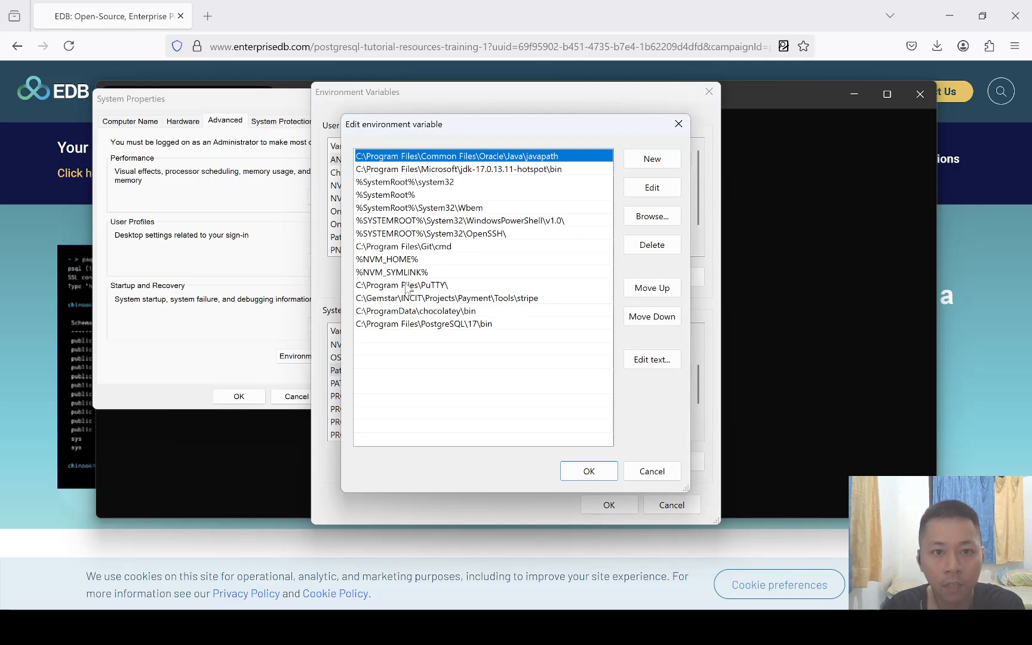
{"action": "left_click", "coordinate": [392, 326]}
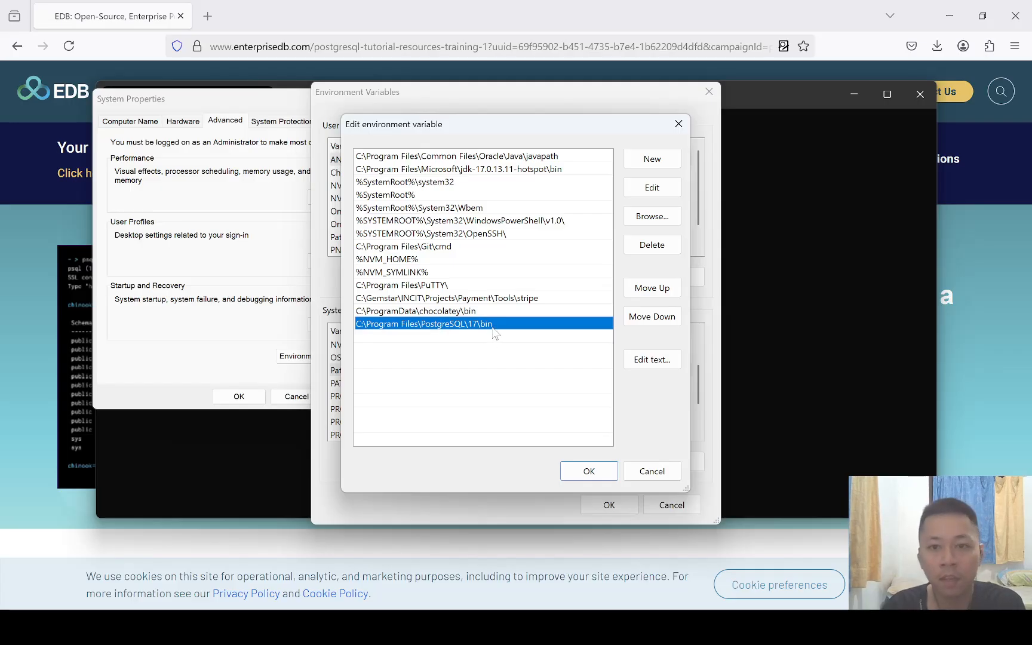
{"action": "left_click", "coordinate": [643, 245]}
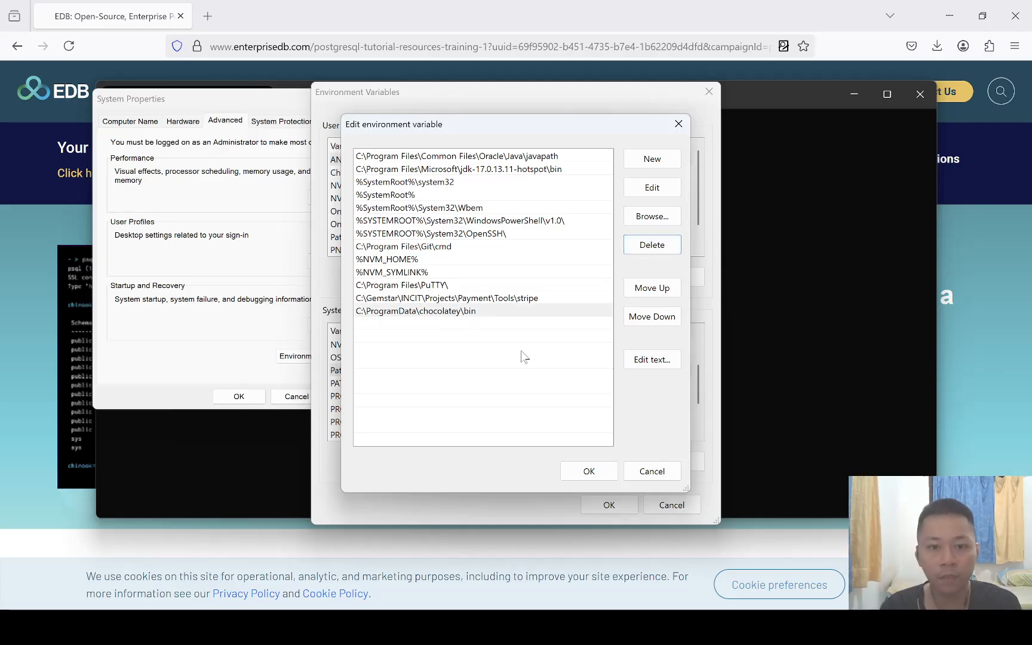
{"action": "left_click", "coordinate": [585, 472]}
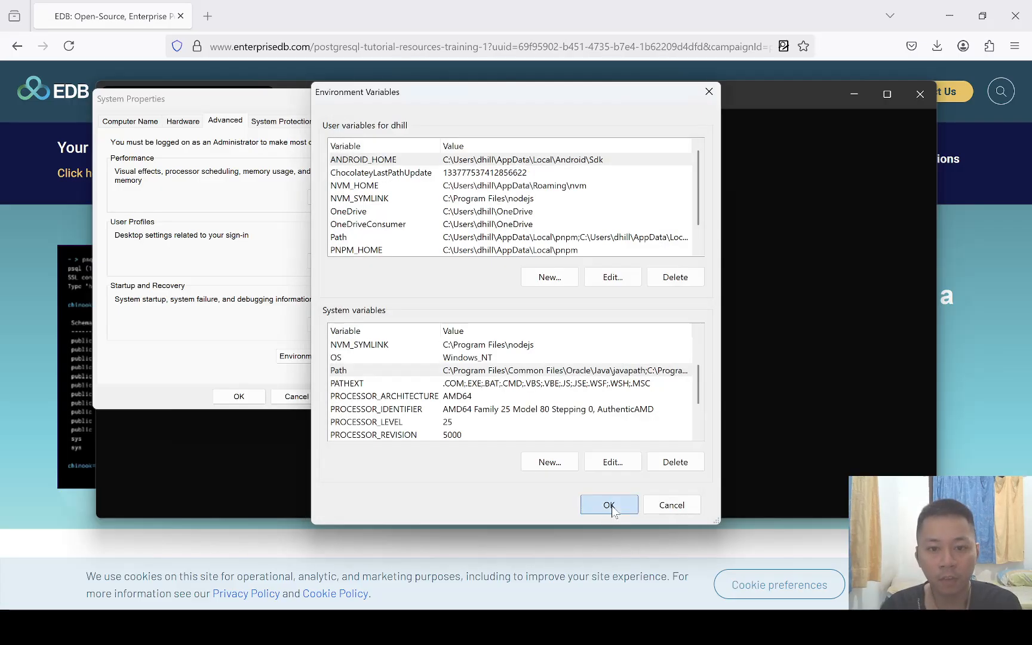
{"action": "left_click", "coordinate": [609, 505]}
{"action": "left_click", "coordinate": [240, 396]}
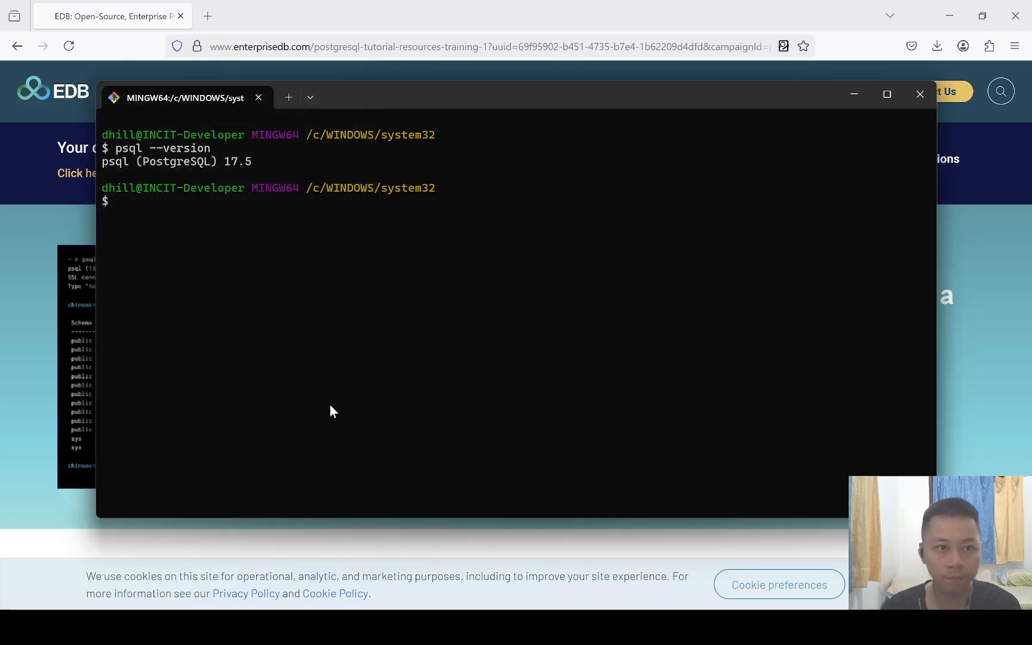
Run psql --version again in the terminal session that is already open.
{"action": "type", "text": "psql -v"}
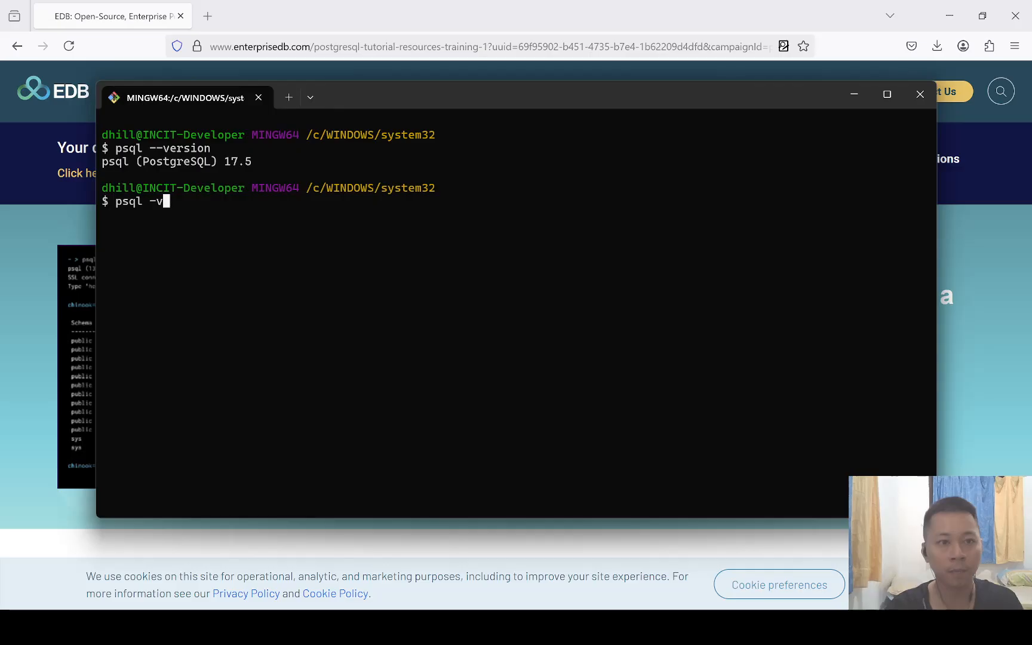
{"action": "key", "text": "BackSpace"}
{"action": "type", "text": "-version"}
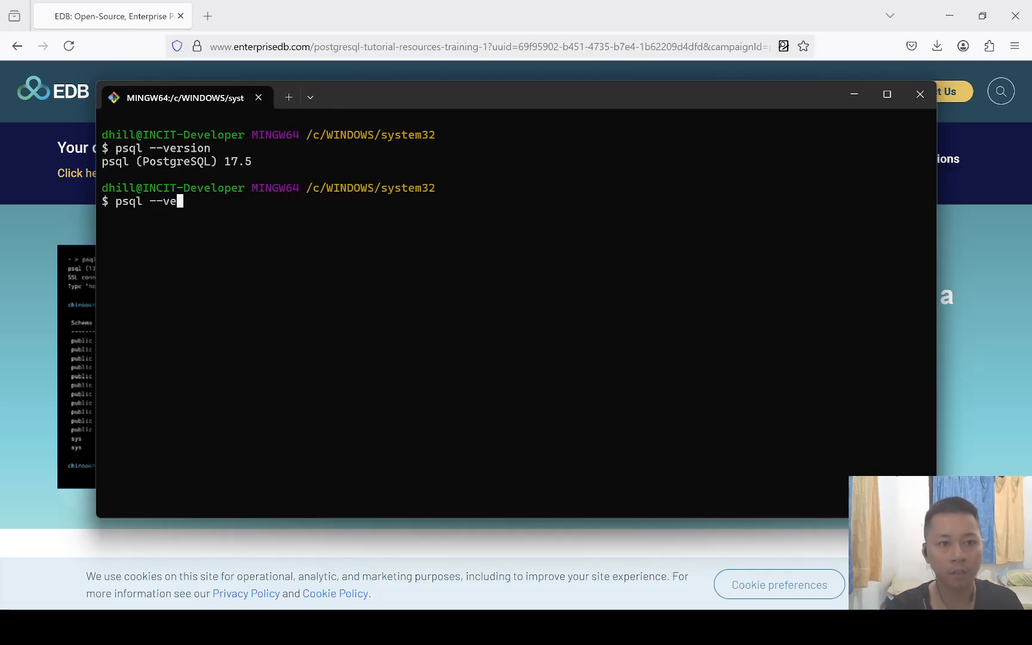
{"action": "key", "text": "Return"}
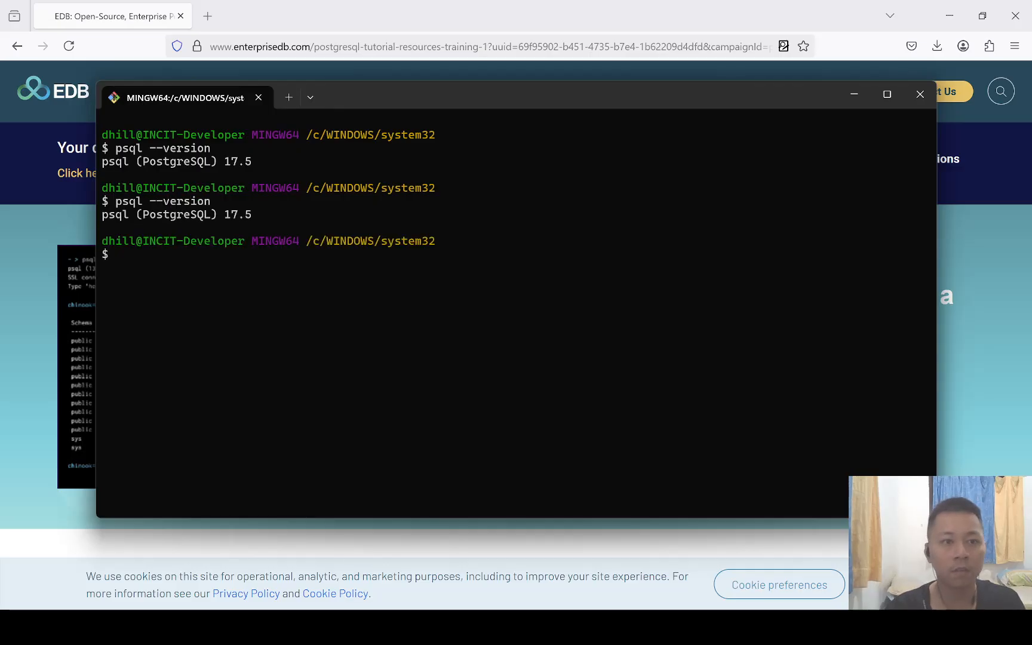
Open a new terminal session, run psql --version in it and close the older session.
{"action": "left_click", "coordinate": [289, 97]}
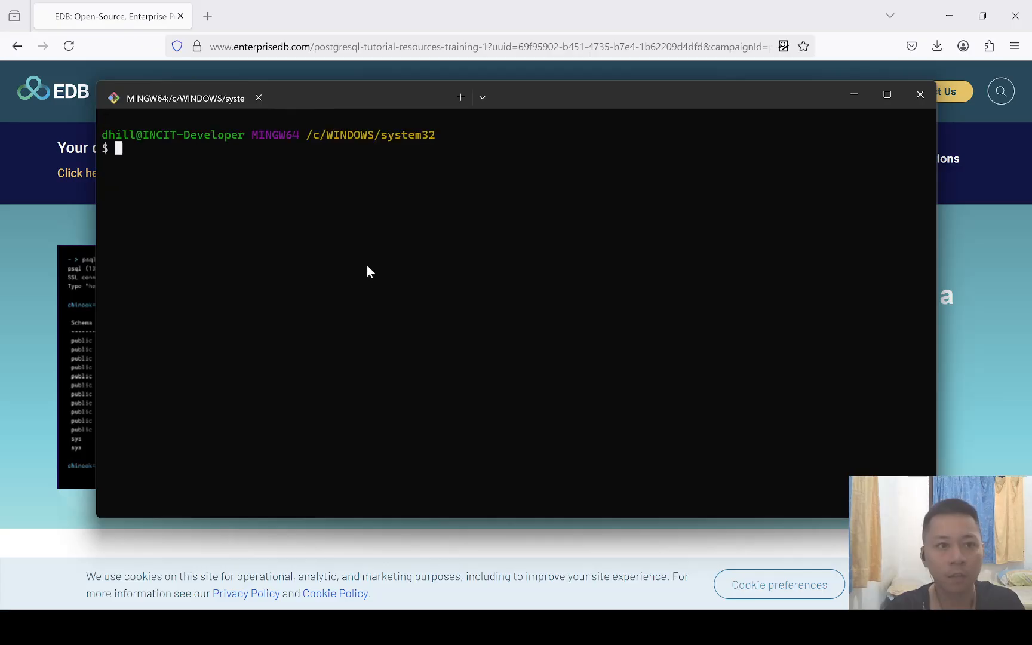
{"action": "type", "text": "psq"}
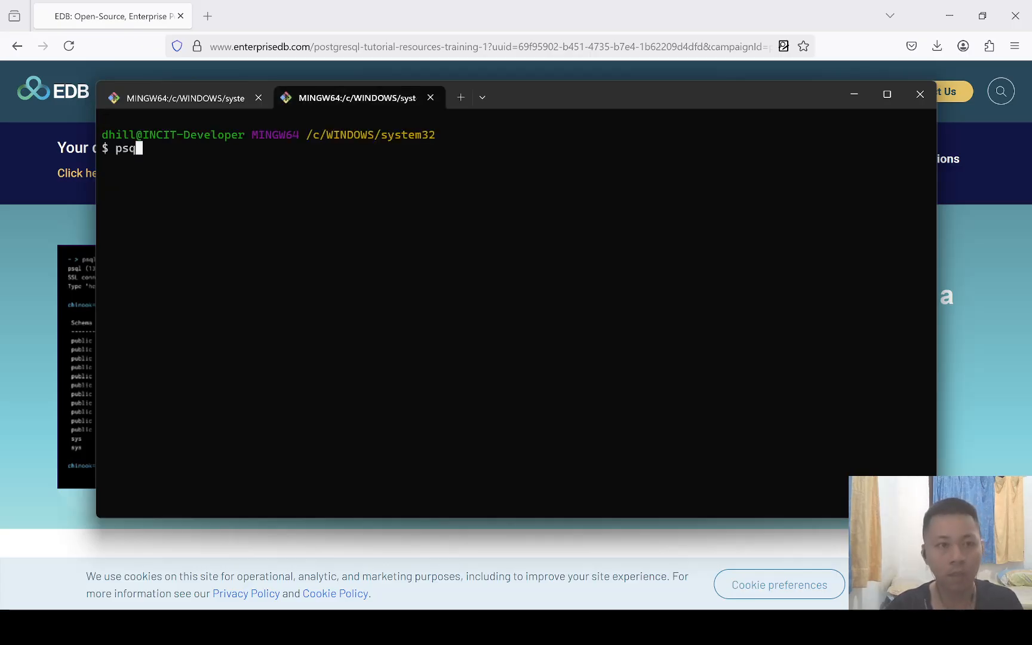
{"action": "type", "text": "l --version"}
{"action": "key", "text": "Return"}
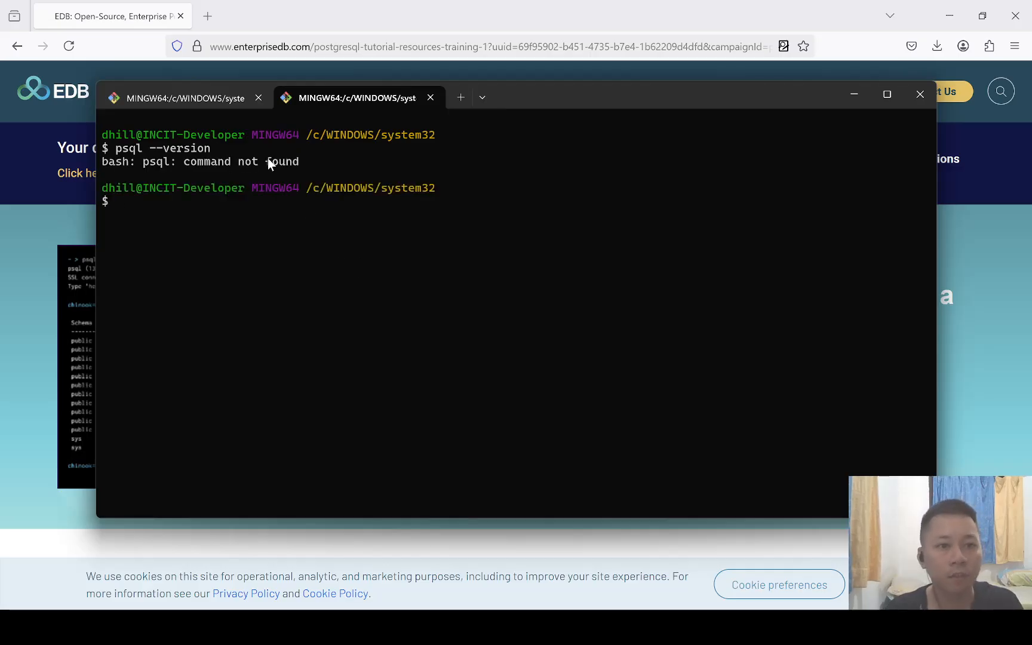
{"action": "left_click_drag", "start_coordinate": [141, 162], "coordinate": [308, 165]}
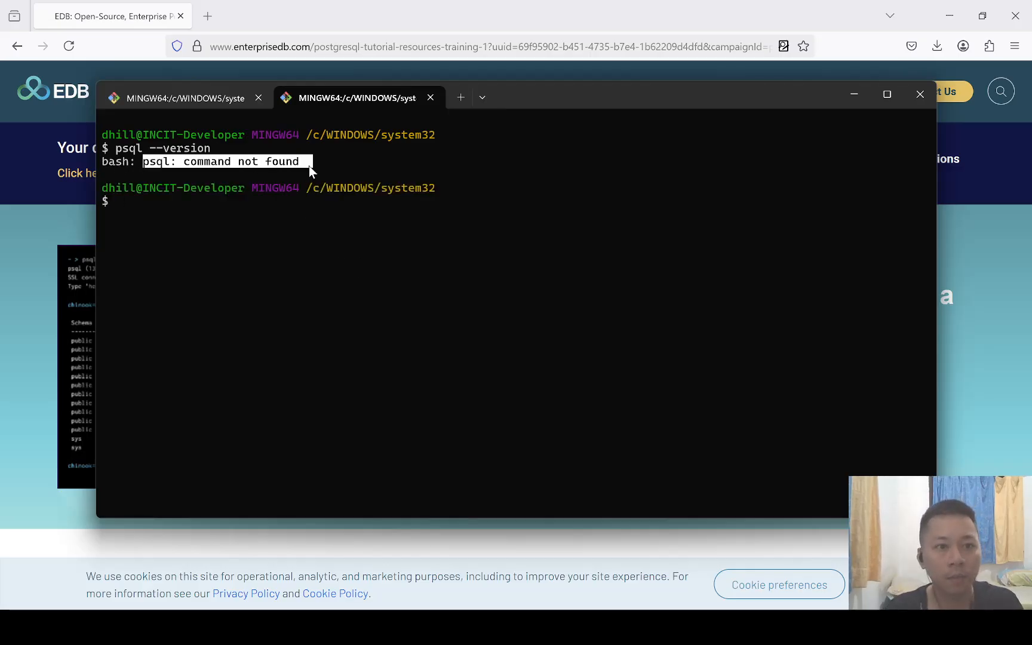
{"action": "key", "text": "ctrl+c"}
{"action": "left_click", "coordinate": [253, 99]}
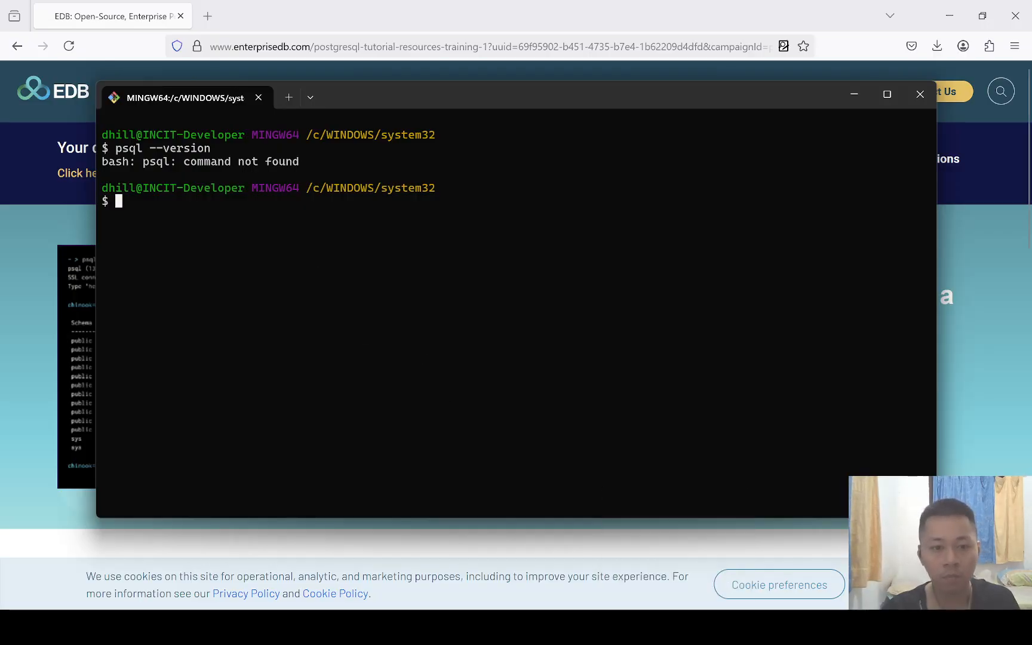
Search Windows for "envi", open the system environment variables settings and open the Path system variable for editing.
{"action": "left_click", "coordinate": [295, 628]}
{"action": "type", "text": "envri"}
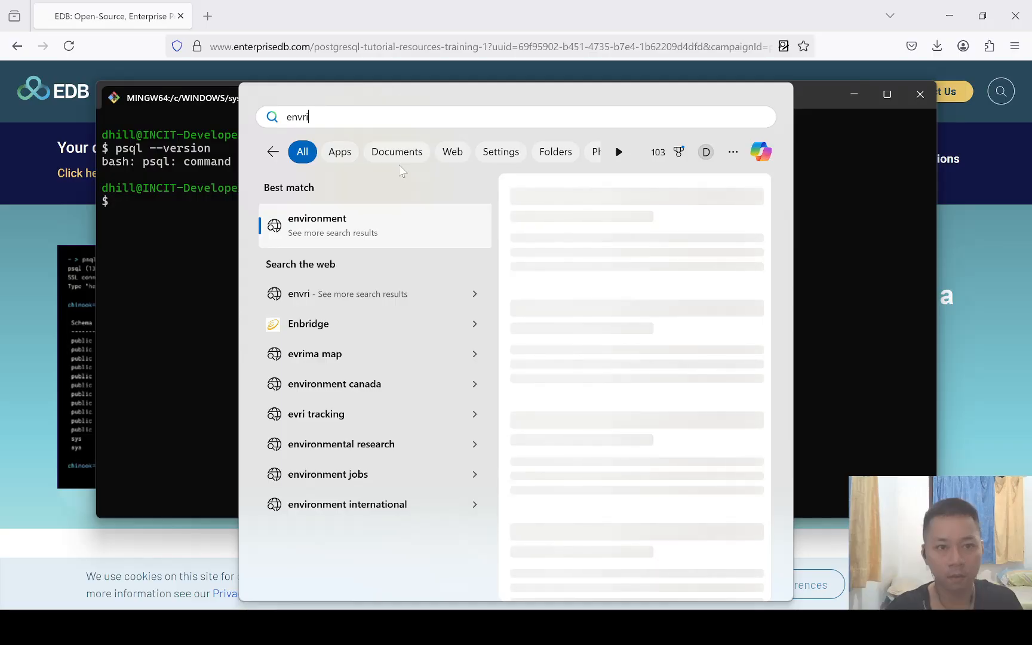
{"action": "key", "text": "BackSpace"}
{"action": "key", "text": "BackSpace"}
{"action": "type", "text": "i"}
{"action": "left_click", "coordinate": [417, 218]}
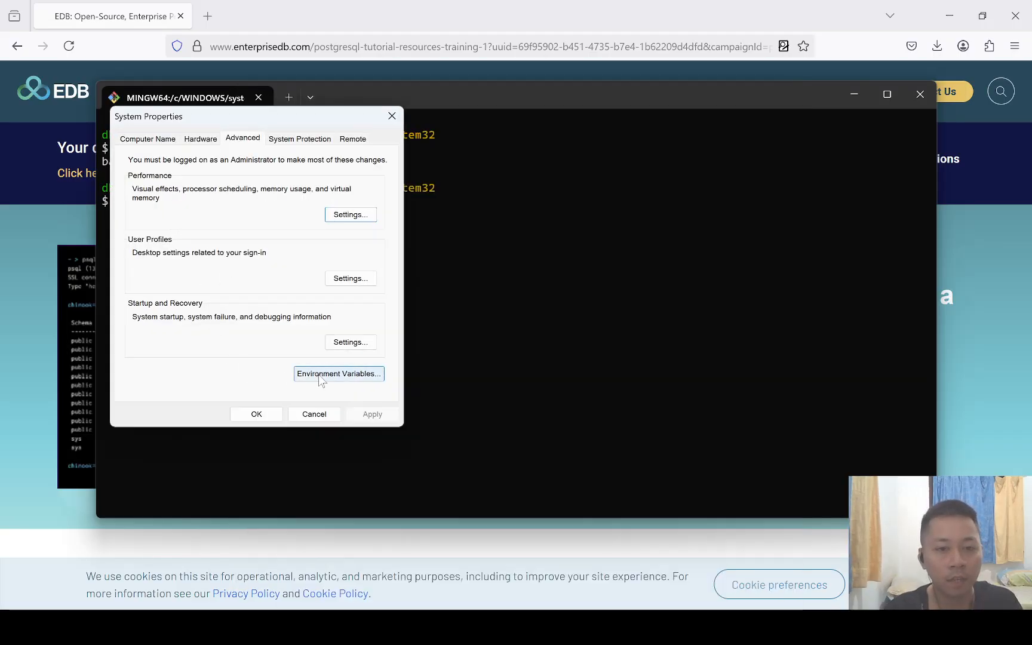
{"action": "left_click", "coordinate": [321, 376]}
{"action": "scroll", "coordinate": [418, 377], "scroll_direction": "down", "scroll_amount": 2}
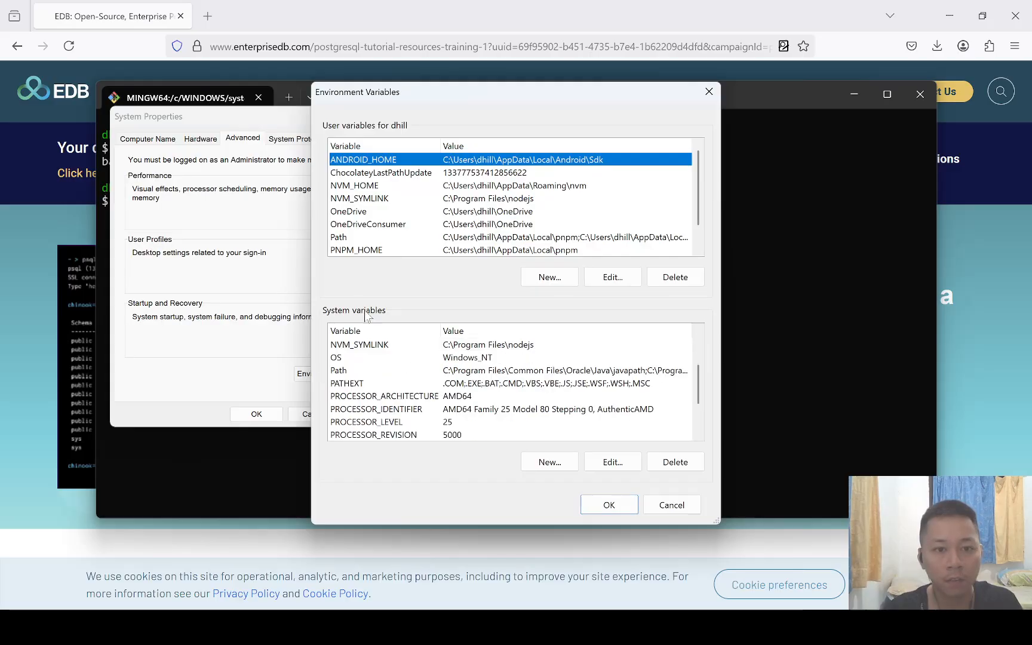
{"action": "double_click", "coordinate": [351, 371]}
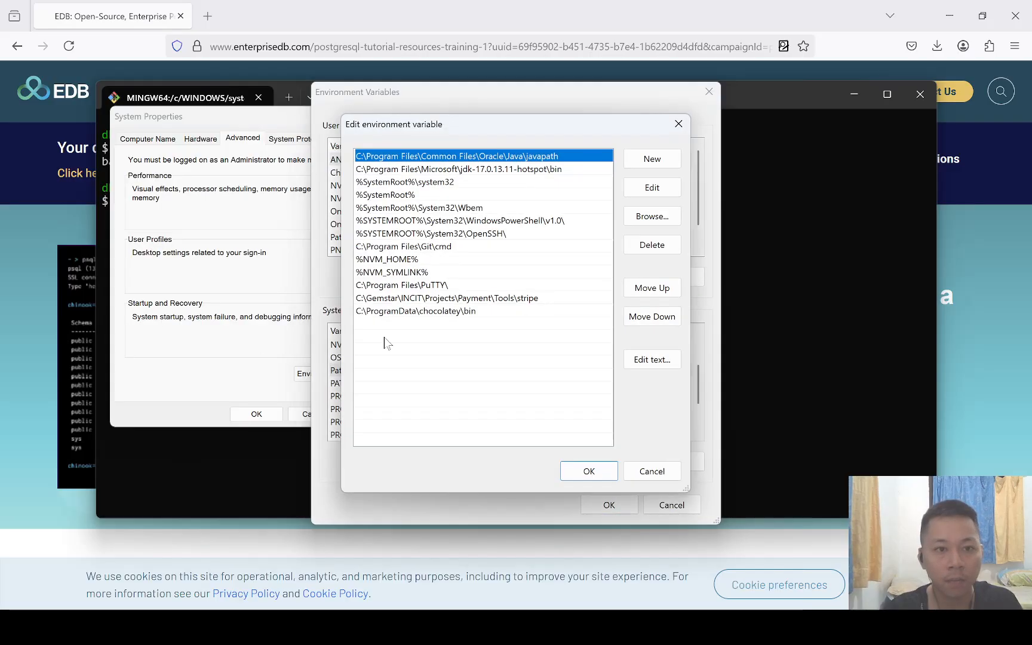
Browse to the folder C:\Program Files\PostgreSQL\17\bin, add it to the Path system variable and save the change.
{"action": "left_click", "coordinate": [426, 326]}
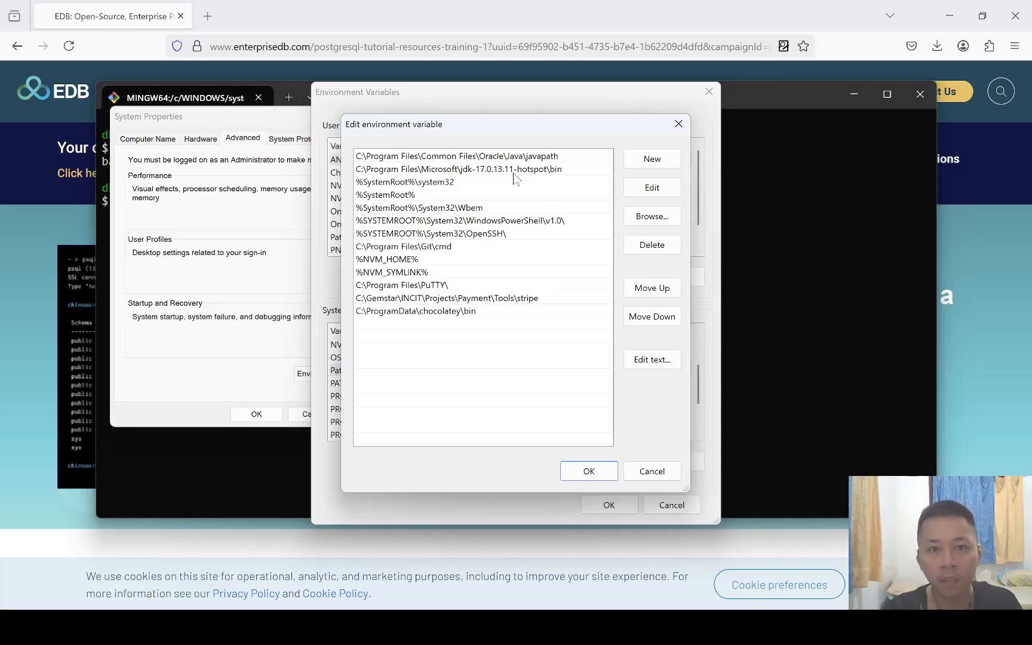
{"action": "left_click", "coordinate": [646, 218]}
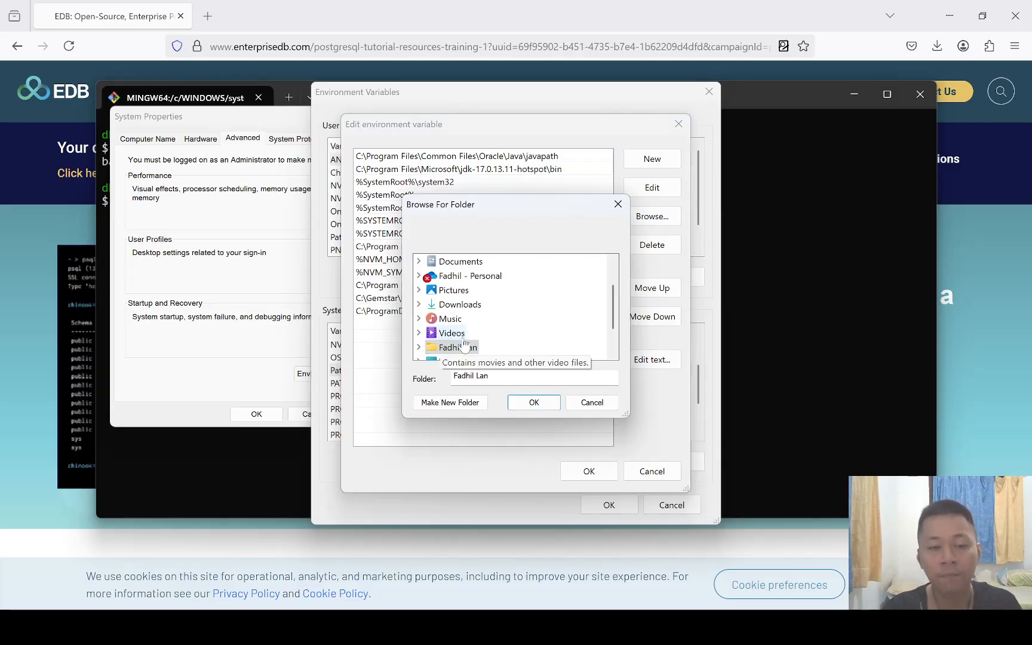
{"action": "scroll", "coordinate": [455, 293], "scroll_direction": "down", "scroll_amount": 1}
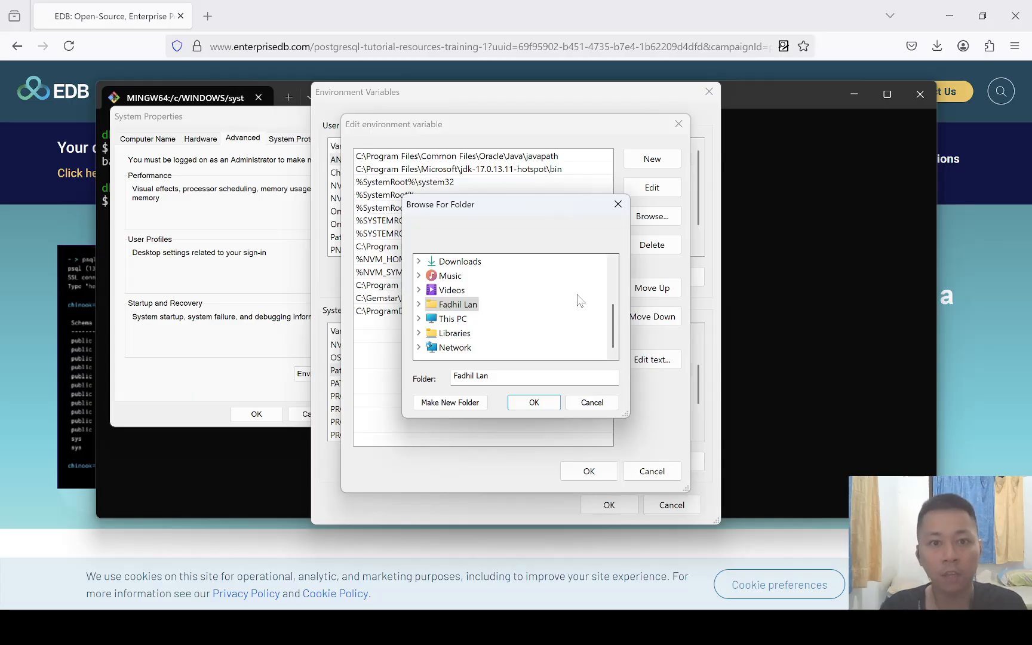
{"action": "left_click", "coordinate": [420, 320]}
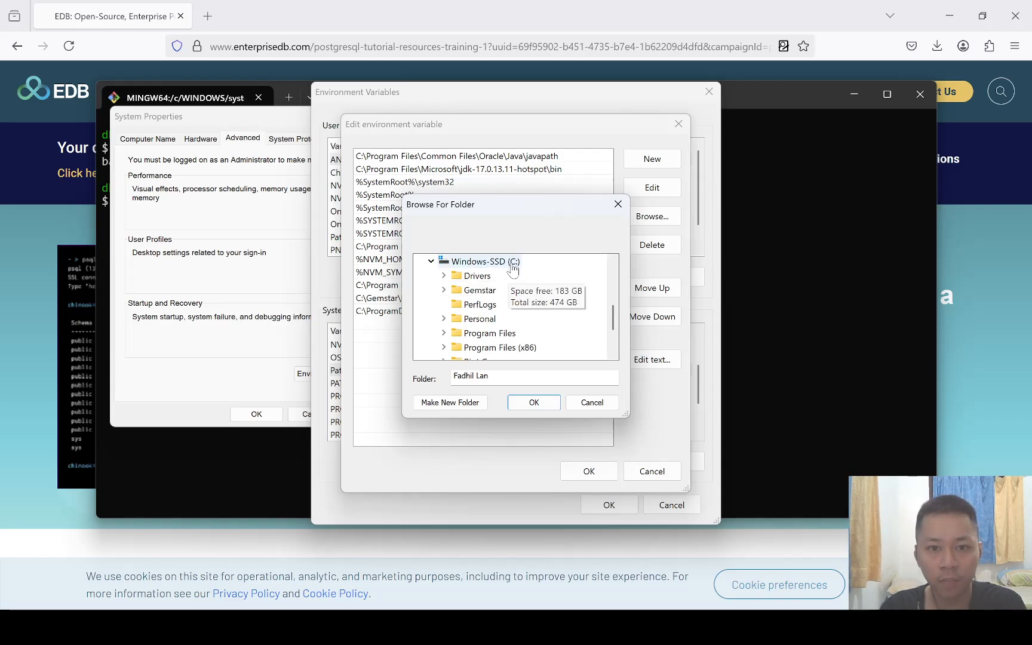
{"action": "scroll", "coordinate": [460, 335], "scroll_direction": "down", "scroll_amount": 3}
{"action": "scroll", "coordinate": [460, 335], "scroll_direction": "up", "scroll_amount": 3}
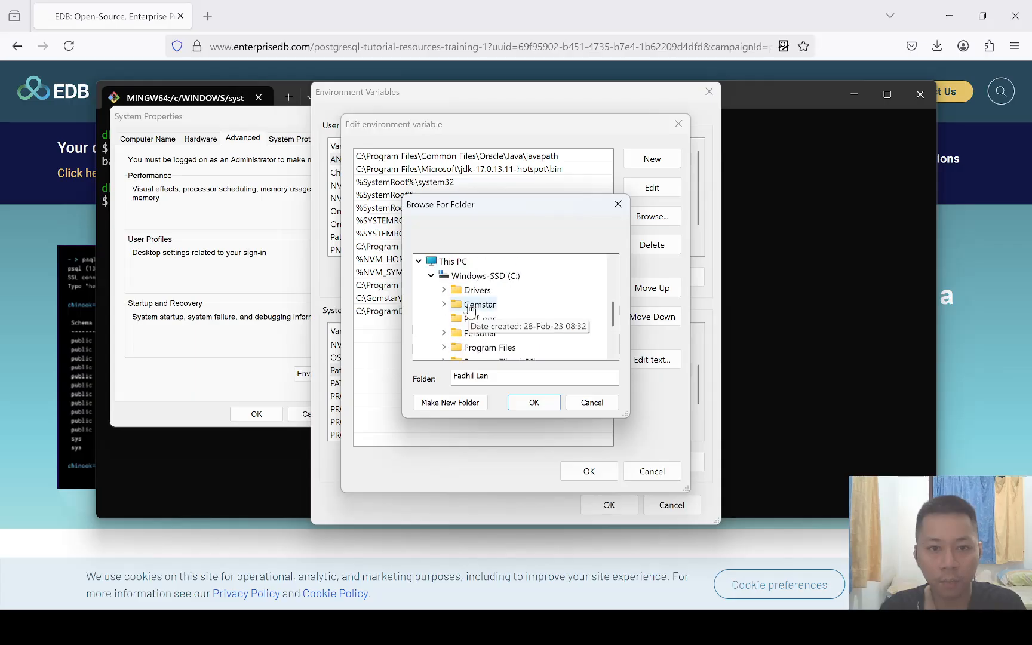
{"action": "left_click", "coordinate": [443, 347]}
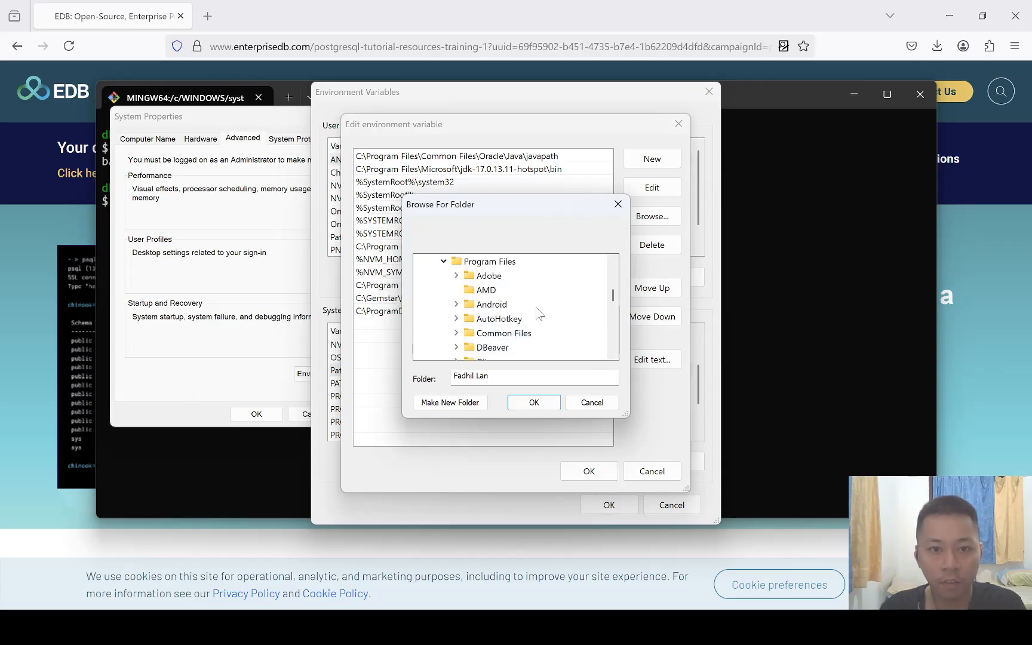
{"action": "left_click_drag", "start_coordinate": [615, 302], "coordinate": [615, 338]}
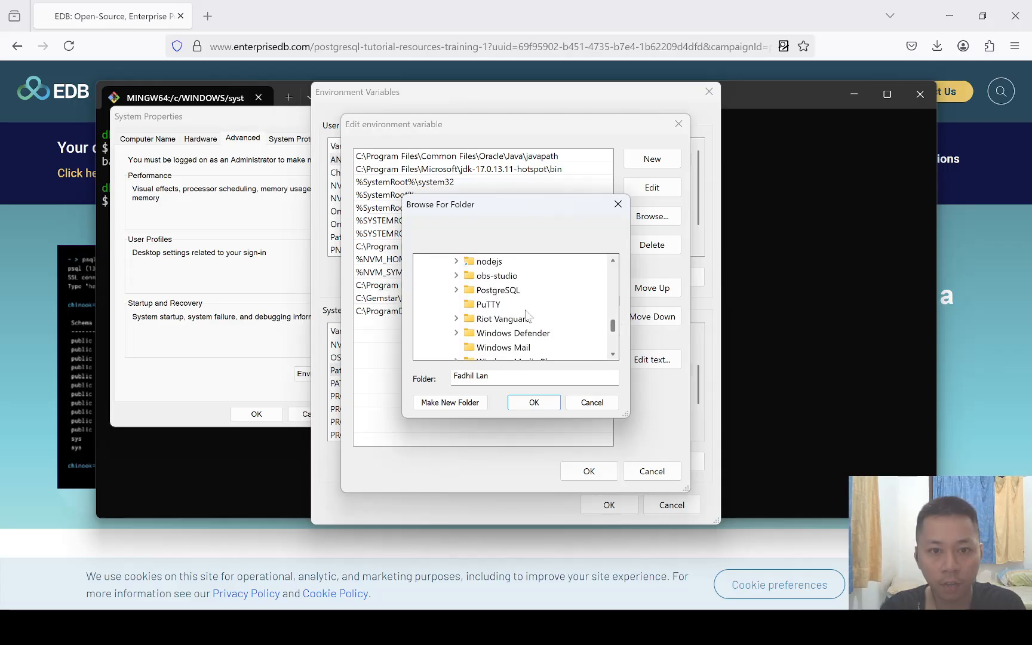
{"action": "left_click", "coordinate": [456, 290]}
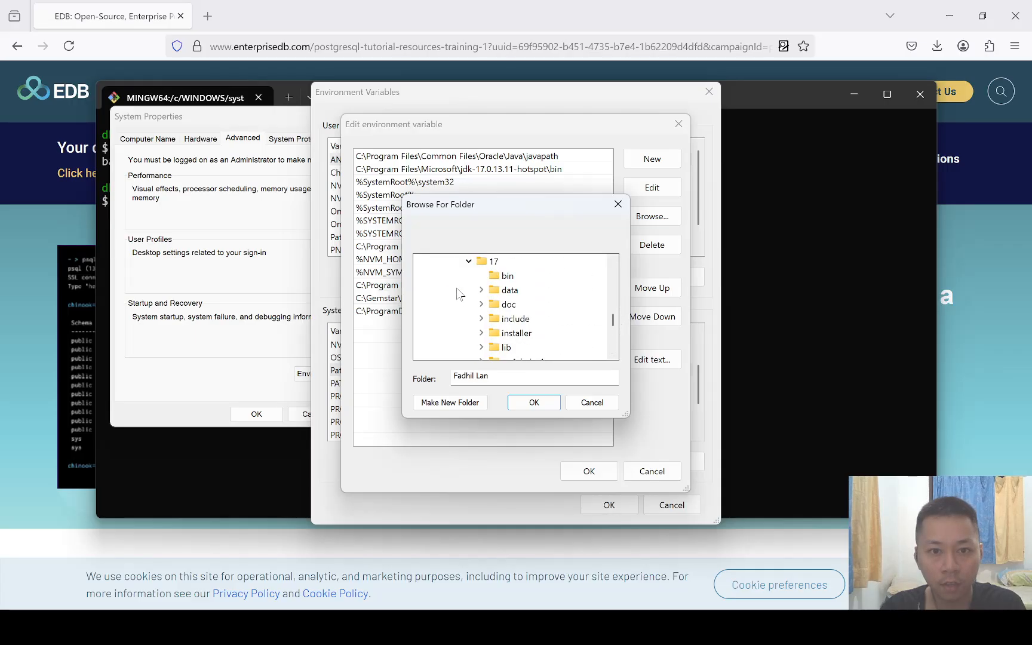
{"action": "left_click", "coordinate": [506, 279]}
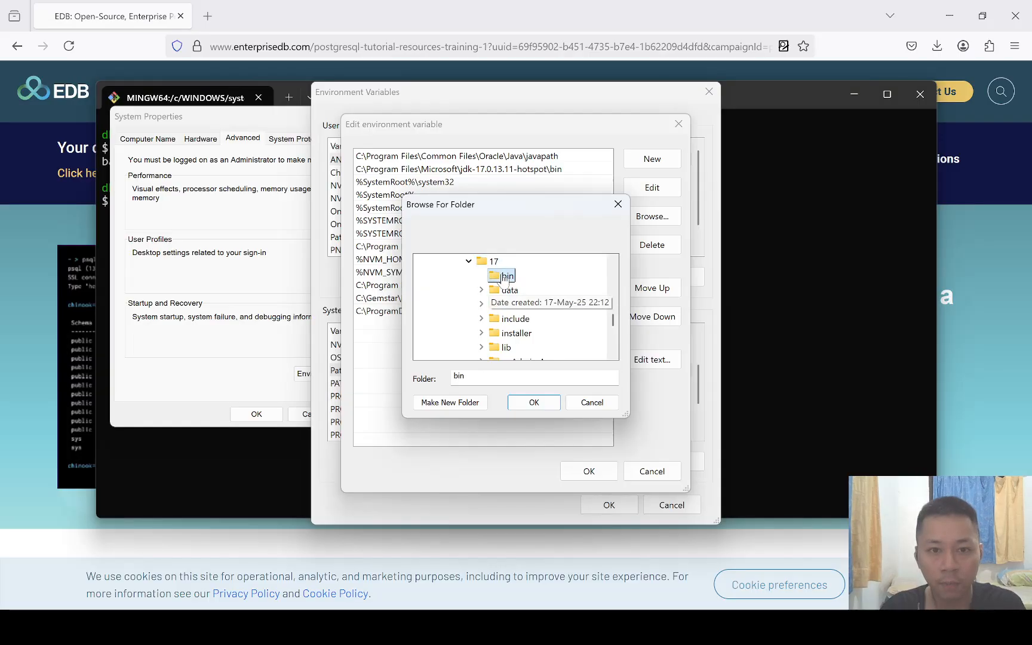
{"action": "left_click", "coordinate": [534, 403]}
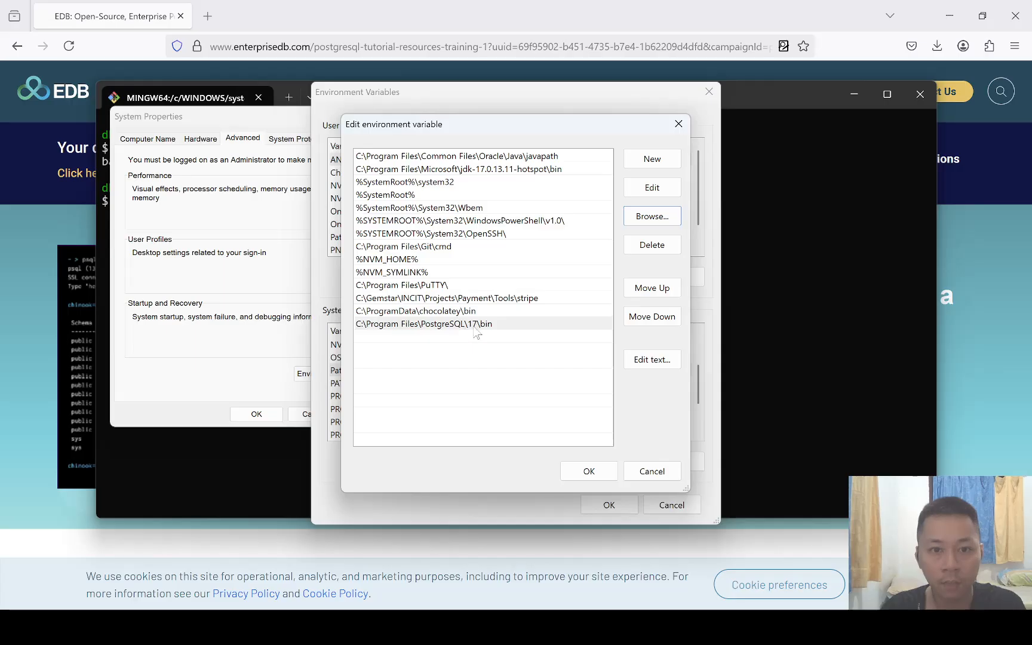
{"action": "left_click", "coordinate": [581, 472]}
{"action": "left_click", "coordinate": [613, 508]}
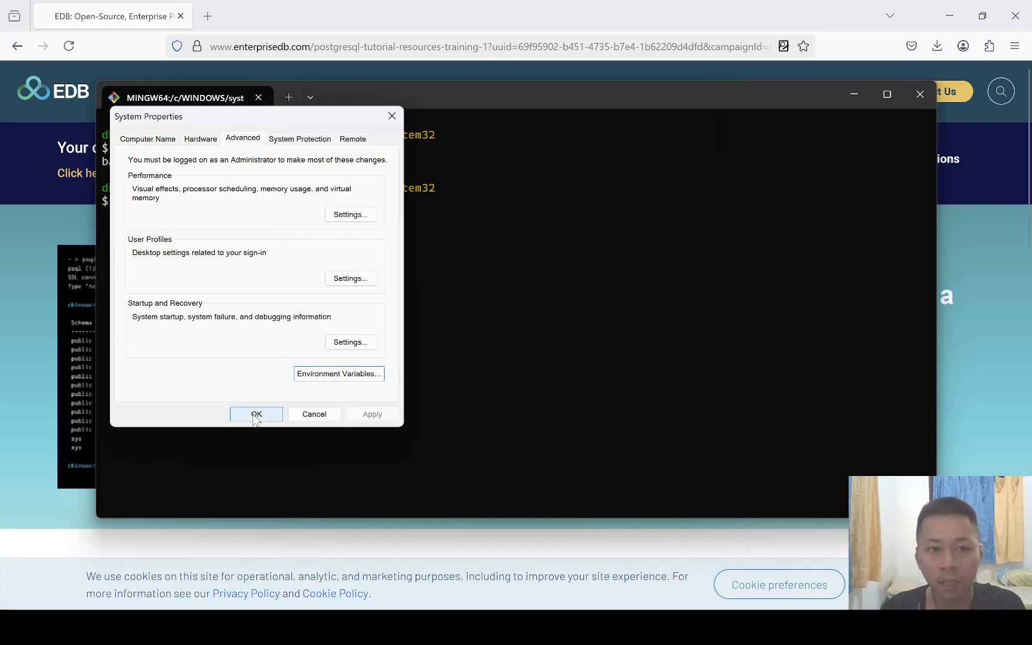
{"action": "left_click", "coordinate": [256, 414]}
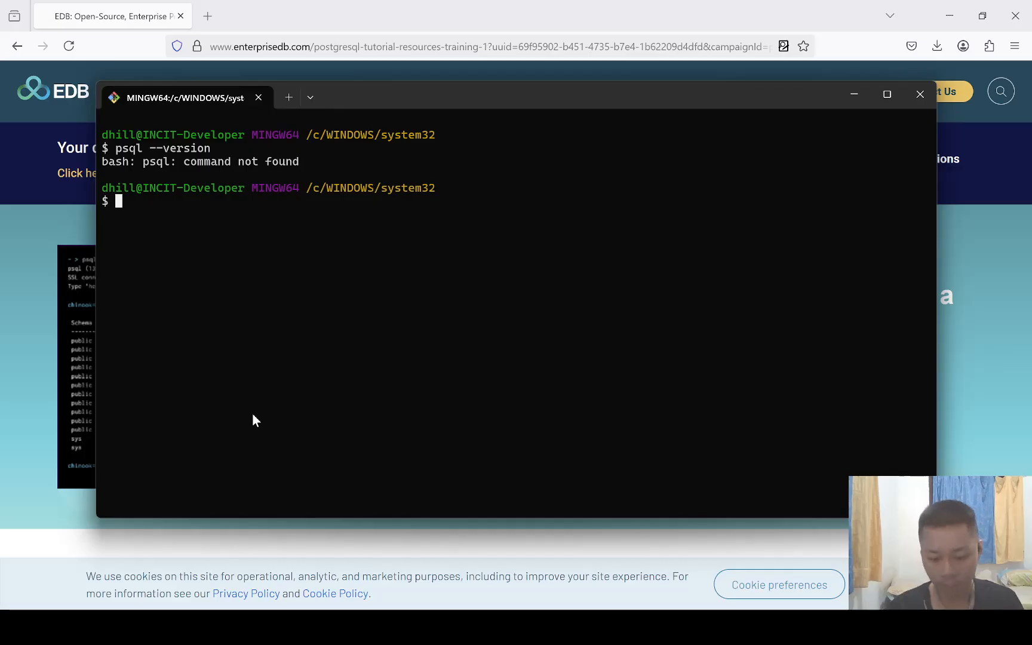
Rerun psql --version in the terminal session opened before the bin folder was added to Path.
{"action": "type", "text": "psql -"}
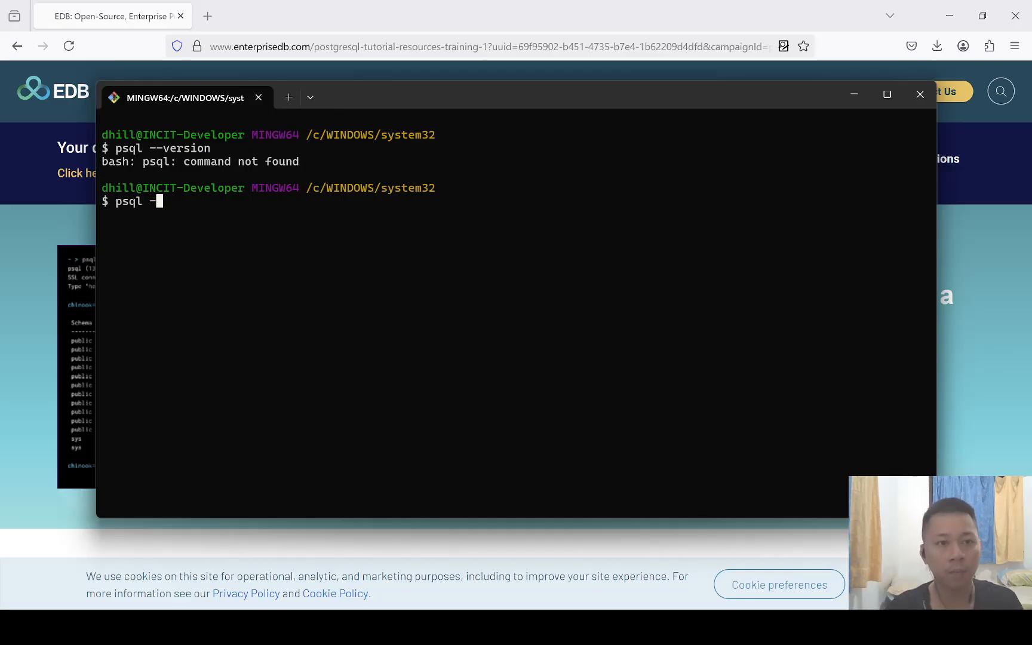
{"action": "type", "text": "-version"}
{"action": "key", "text": "Return"}
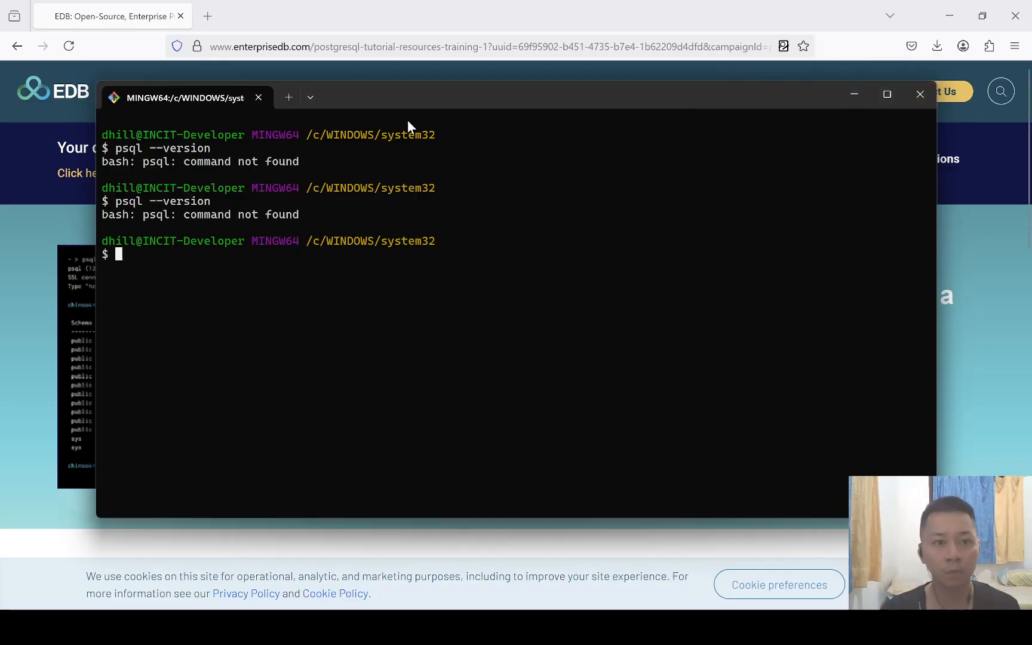
Run psql --version in a fresh terminal session, close the older session and check the reported version number.
{"action": "left_click", "coordinate": [288, 98]}
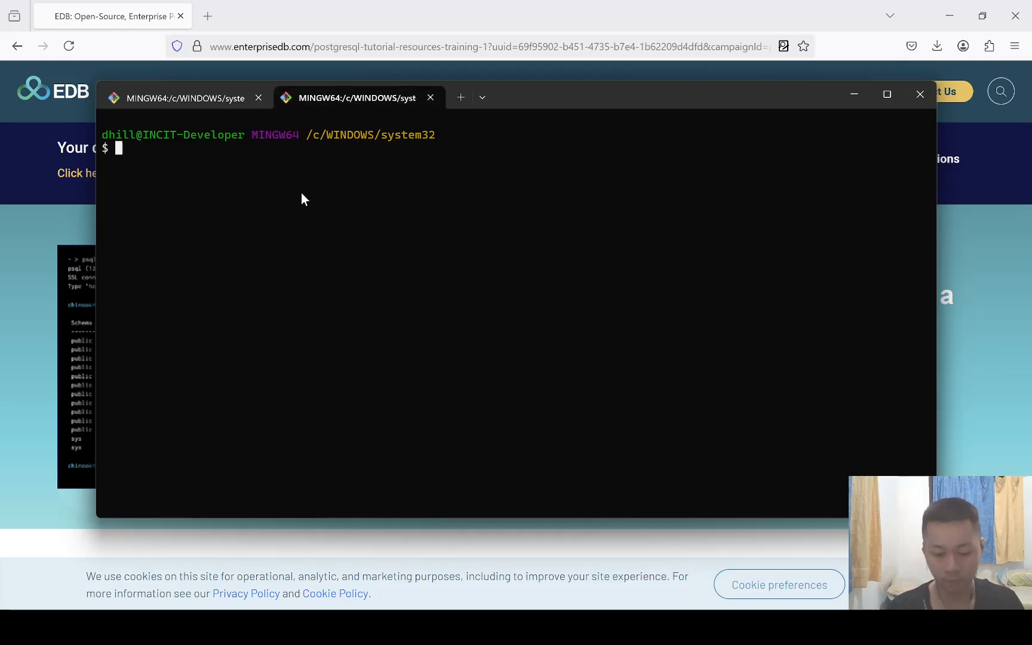
{"action": "type", "text": "p"}
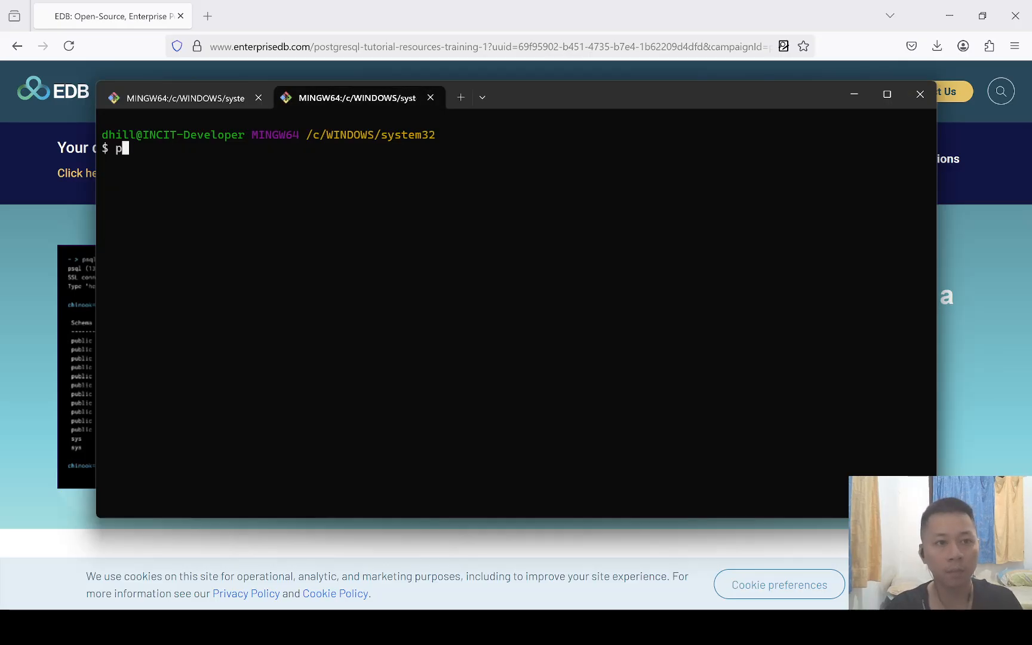
{"action": "type", "text": "sql --version"}
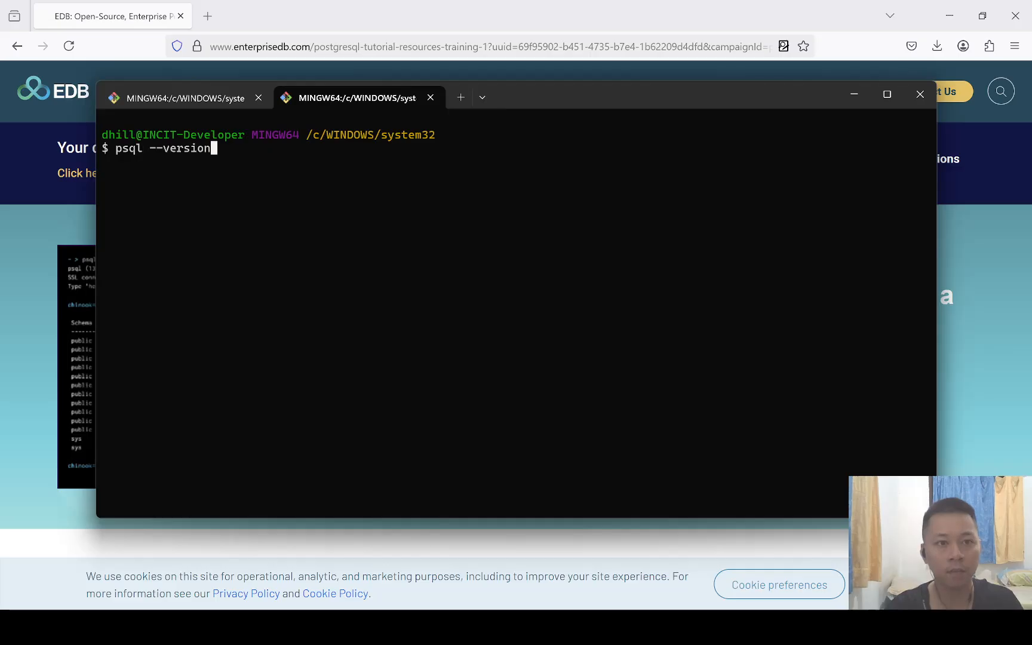
{"action": "key", "text": "Return"}
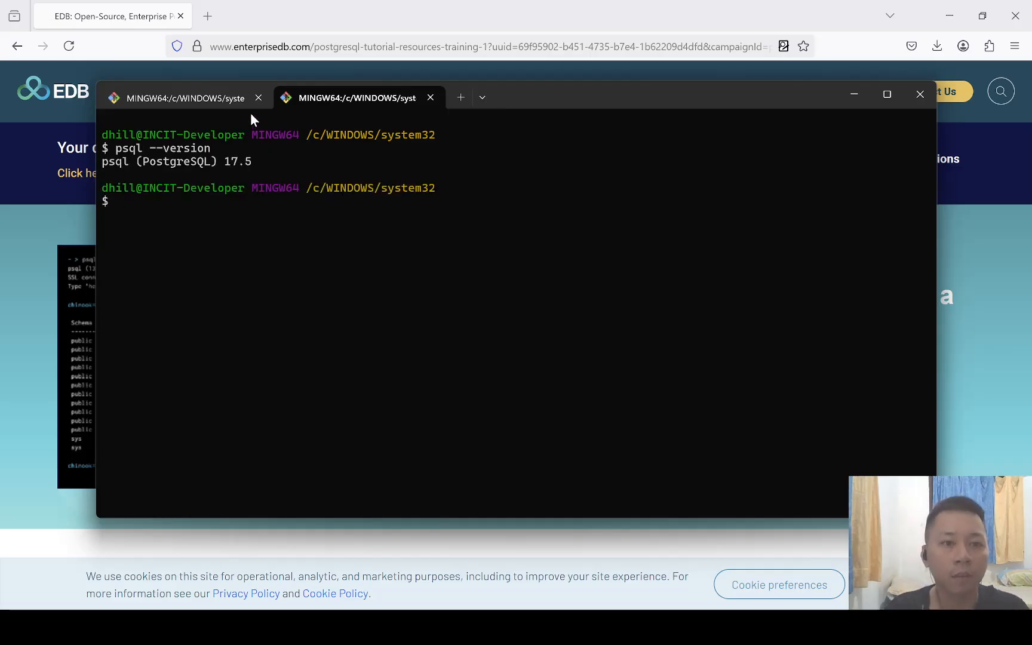
{"action": "left_click", "coordinate": [258, 98]}
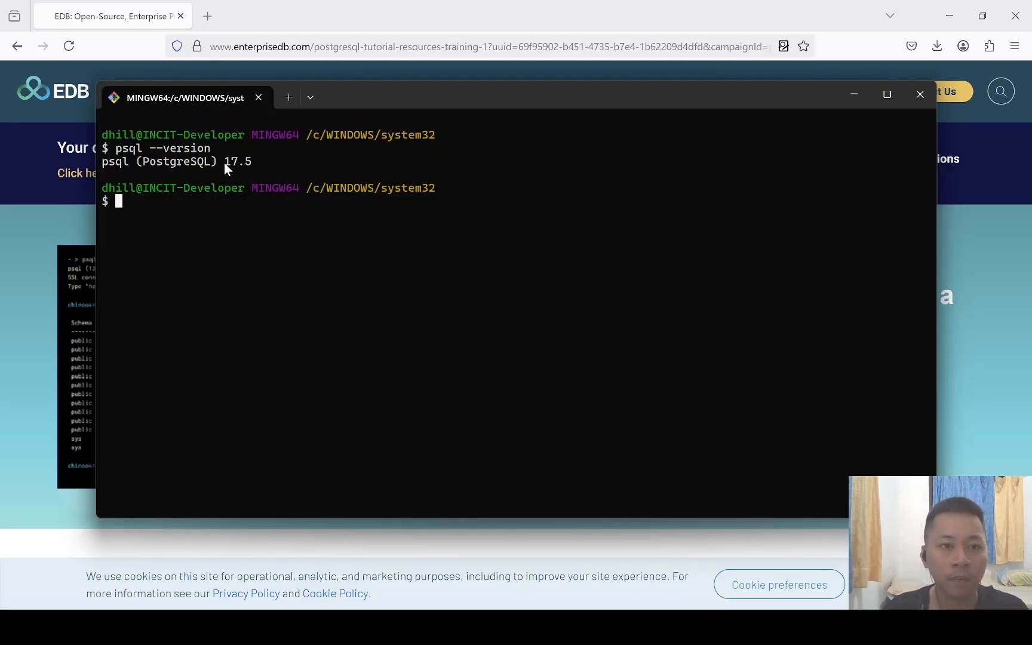
{"action": "left_click_drag", "start_coordinate": [224, 162], "coordinate": [262, 160]}
{"action": "left_click", "coordinate": [263, 159]}
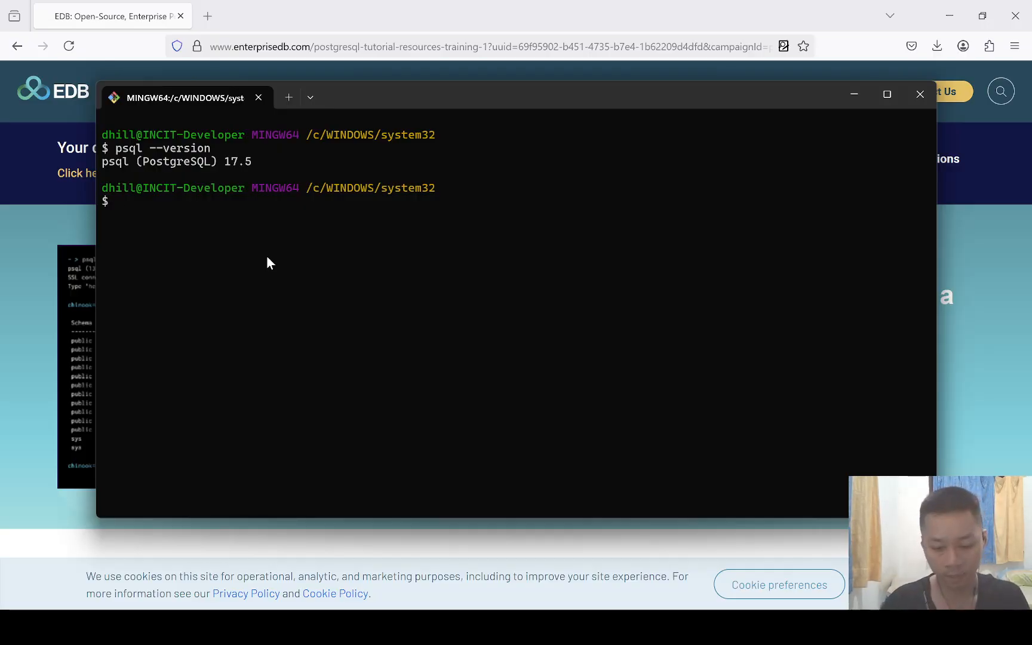
Connect to the PostgreSQL server with psql -U postgres and enter the password for that database user.
{"action": "type", "text": "psql"}
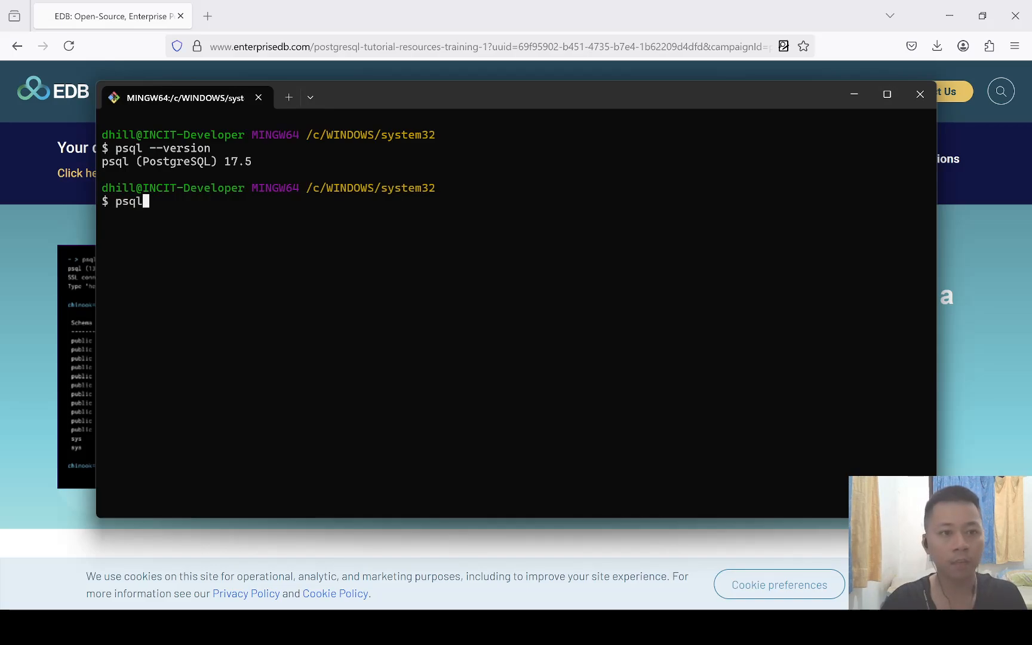
{"action": "type", "text": " -U"}
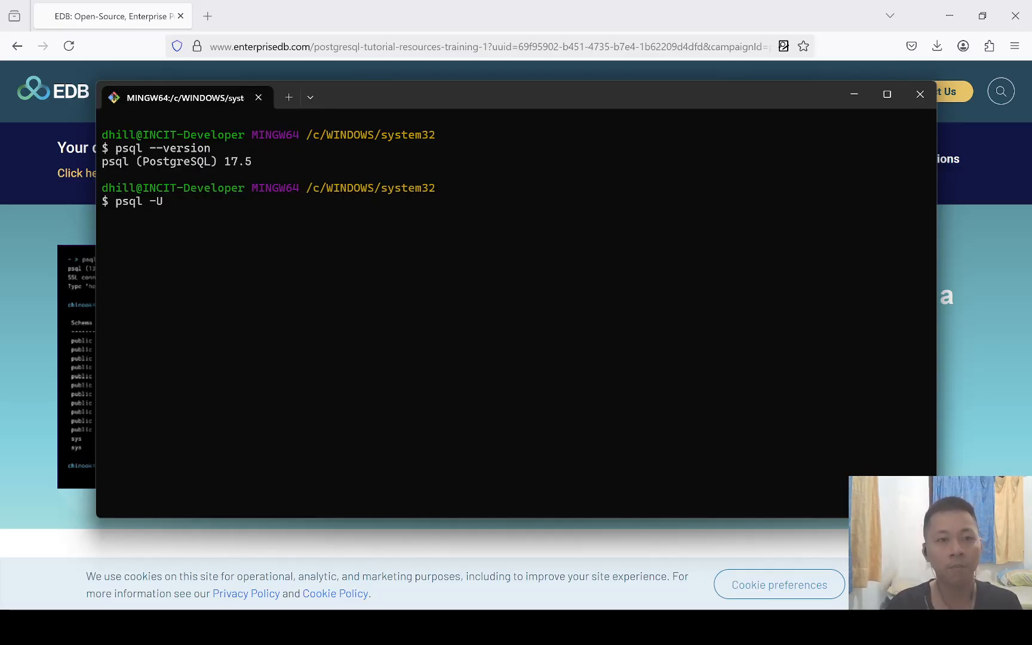
{"action": "key", "text": "BackSpace"}
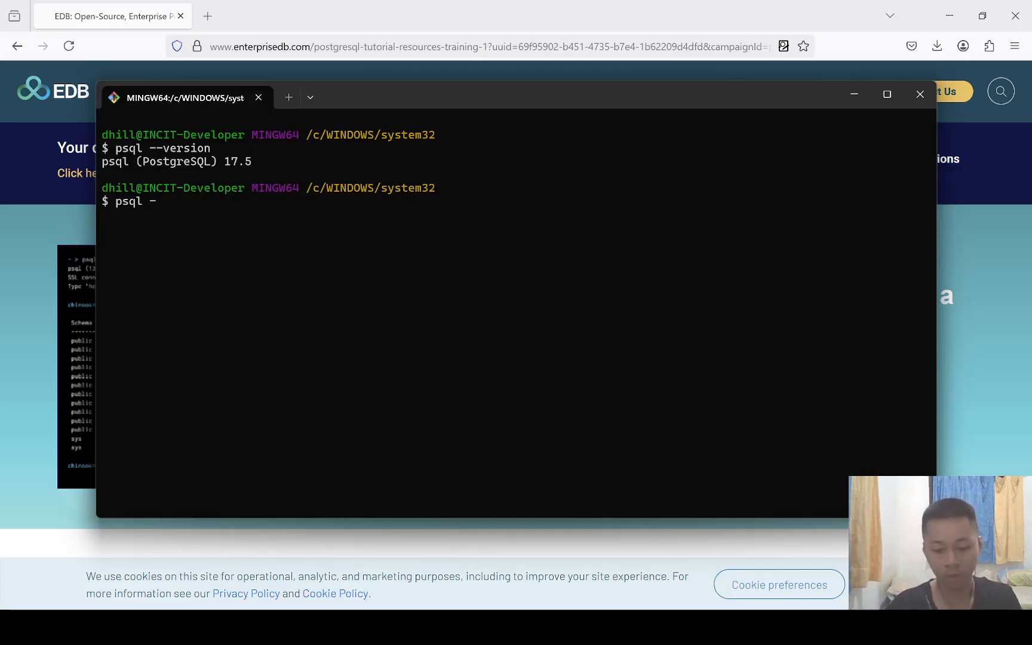
{"action": "type", "text": "-username"}
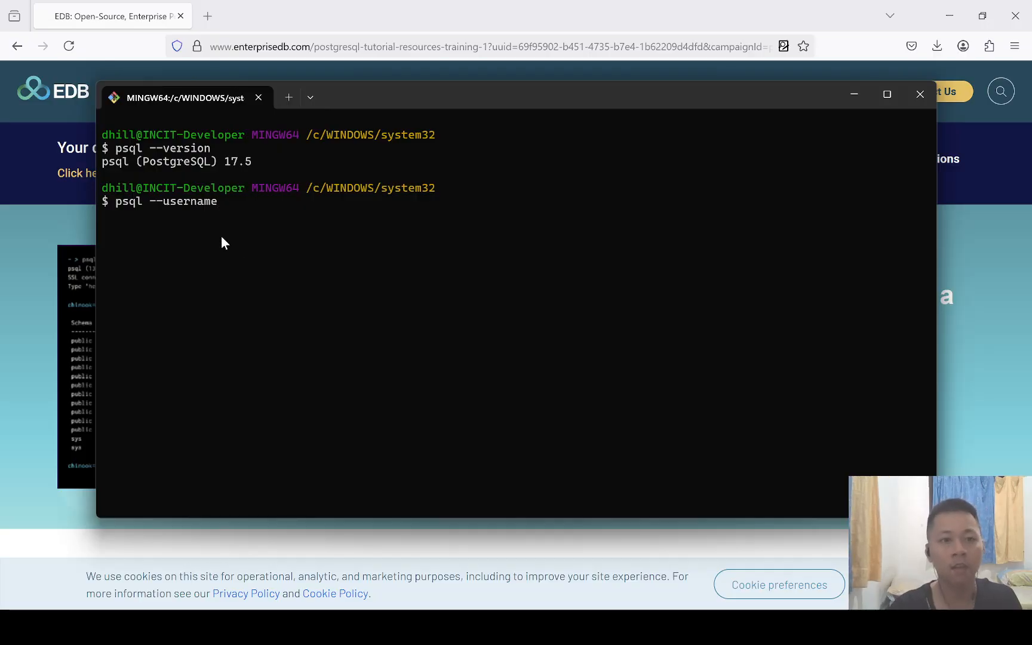
{"action": "key", "text": "BackSpace"}
{"action": "key", "text": "BackSpace"}
{"action": "key", "text": "BackSpace"}
{"action": "key", "text": "BackSpace"}
{"action": "key", "text": "BackSpace"}
{"action": "key", "text": "BackSpace"}
{"action": "key", "text": "BackSpace"}
{"action": "key", "text": "BackSpace"}
{"action": "key", "text": "BackSpace"}
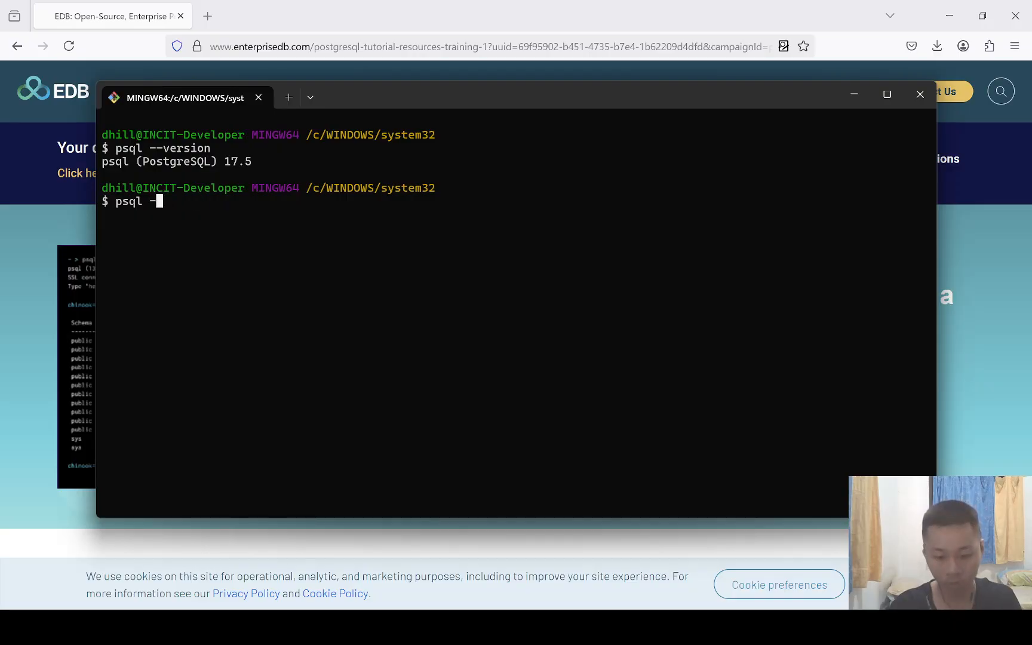
{"action": "type", "text": "U"}
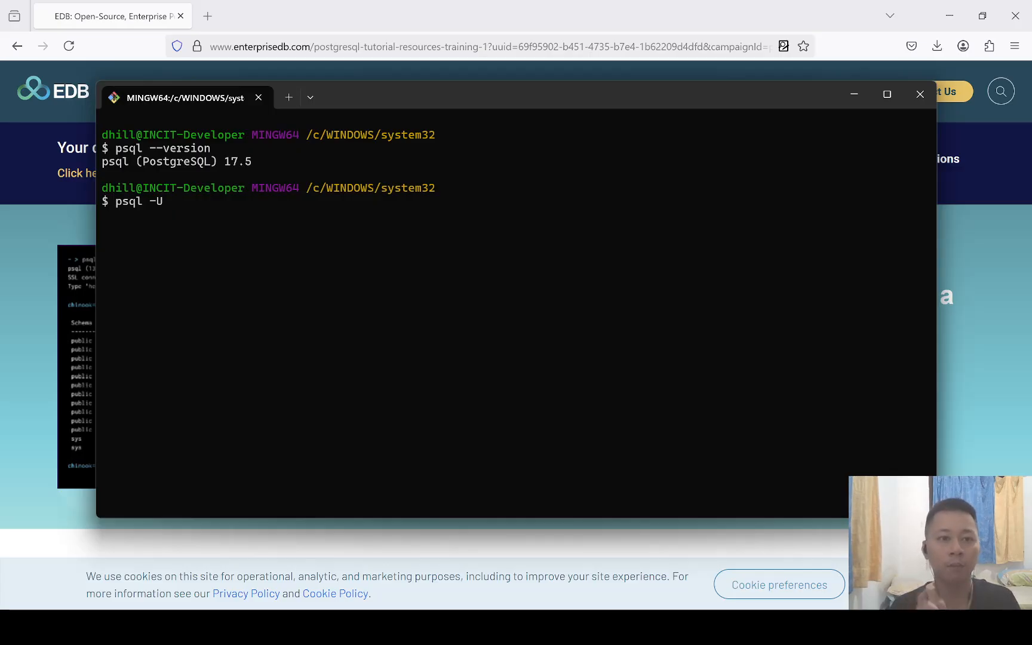
{"action": "type", "text": "postgres"}
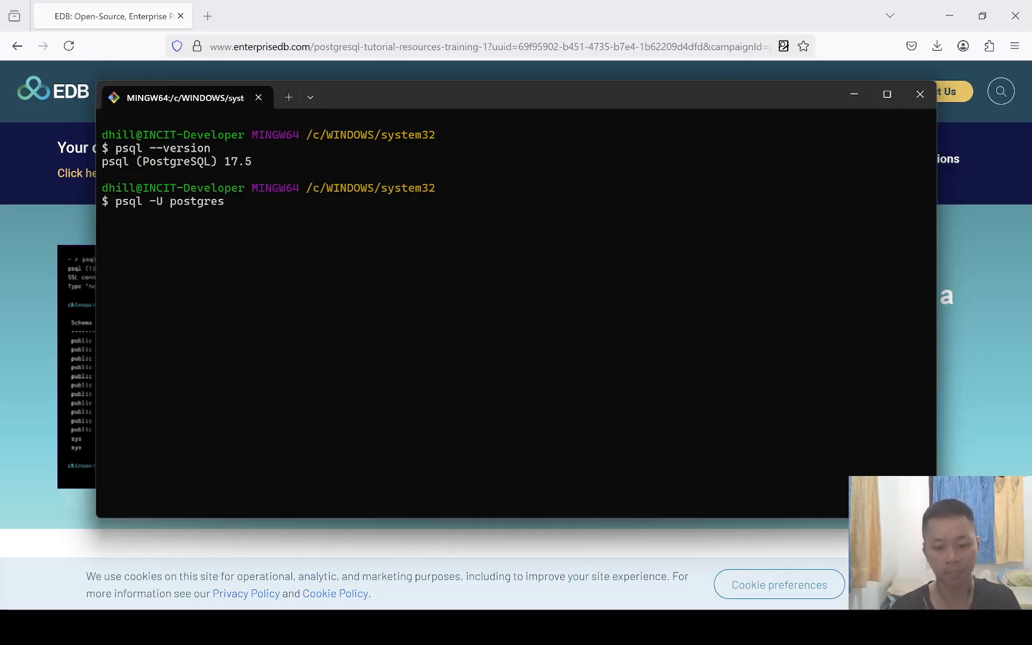
{"action": "key", "text": "Return"}
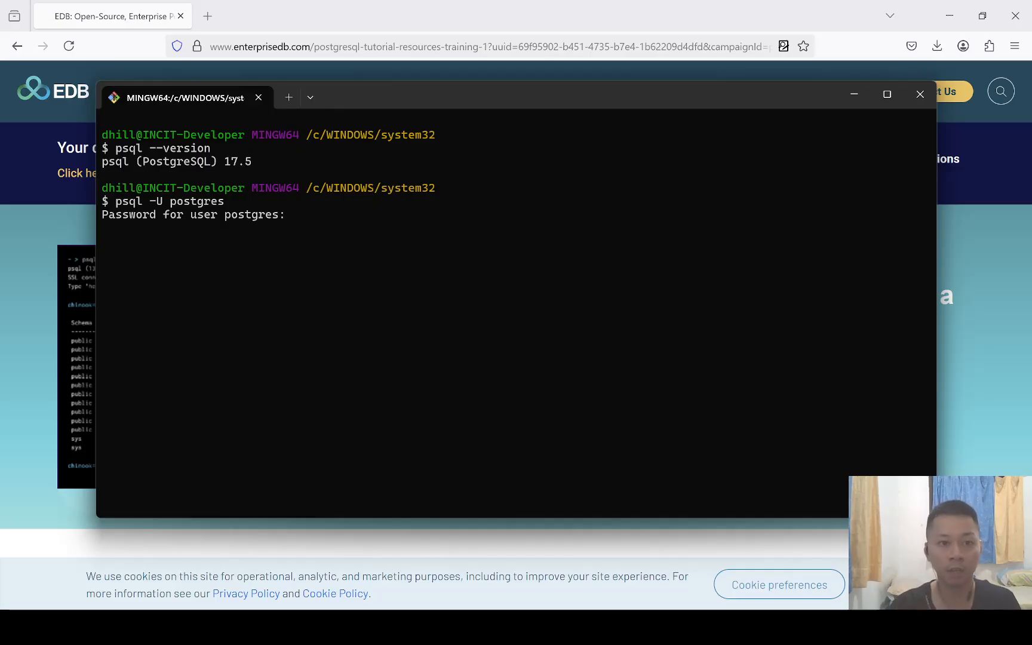
{"action": "key", "text": "Return"}
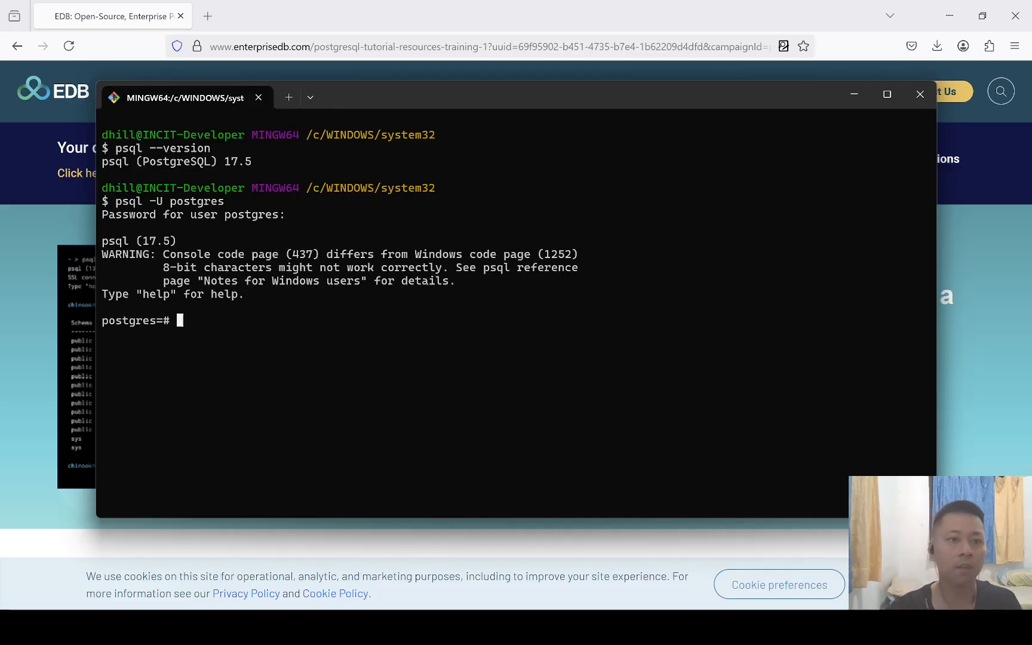
Check the psql prompt and run help to display the basic usage hints.
{"action": "left_click_drag", "start_coordinate": [101, 323], "coordinate": [162, 323]}
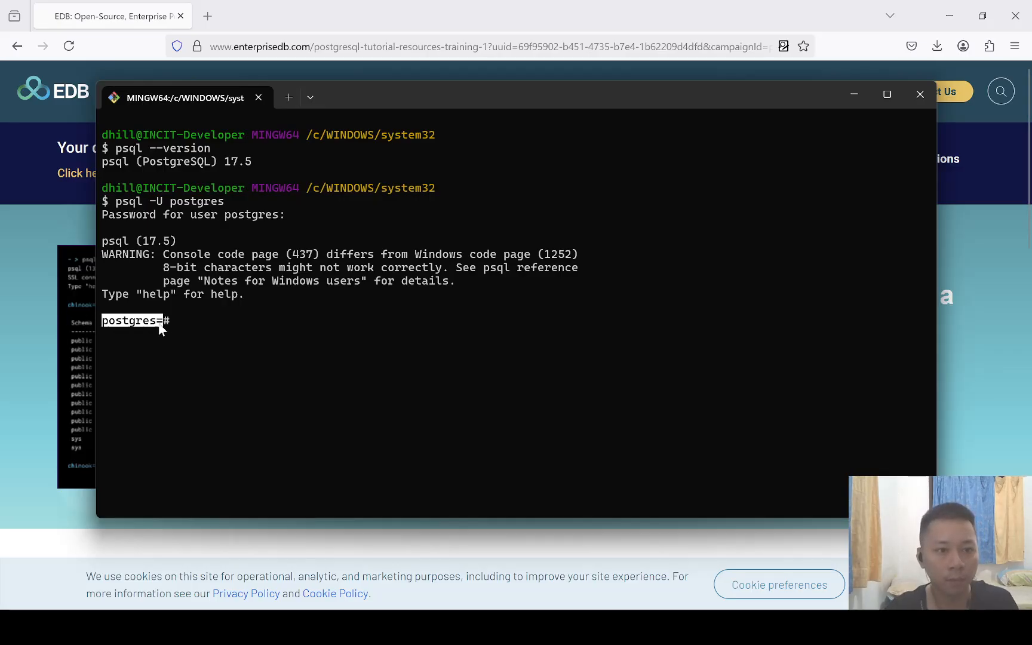
{"action": "left_click", "coordinate": [162, 324]}
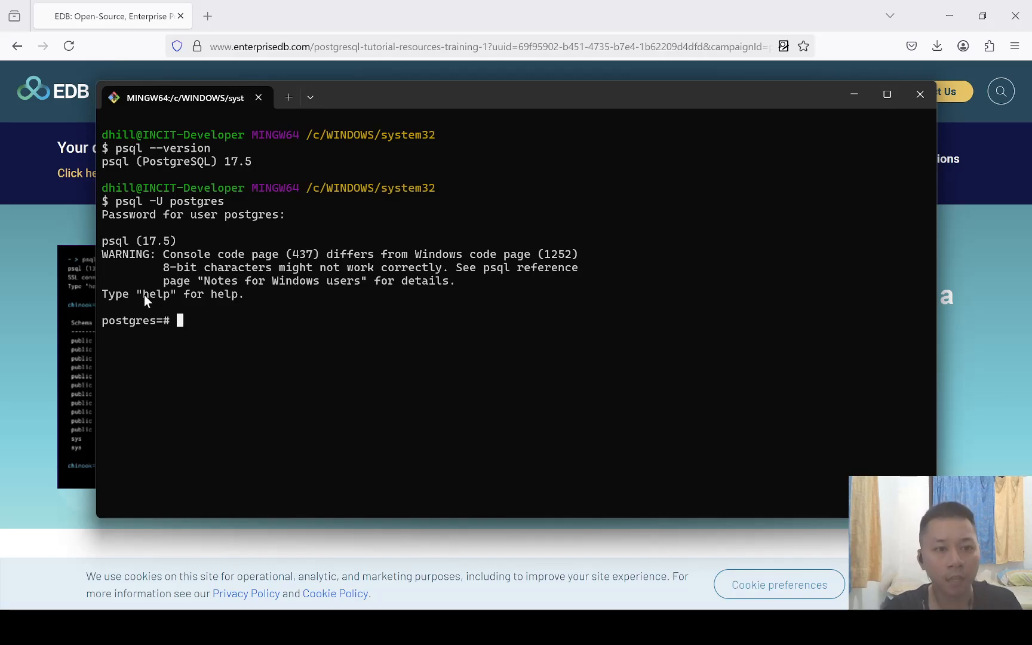
{"action": "left_click", "coordinate": [228, 335]}
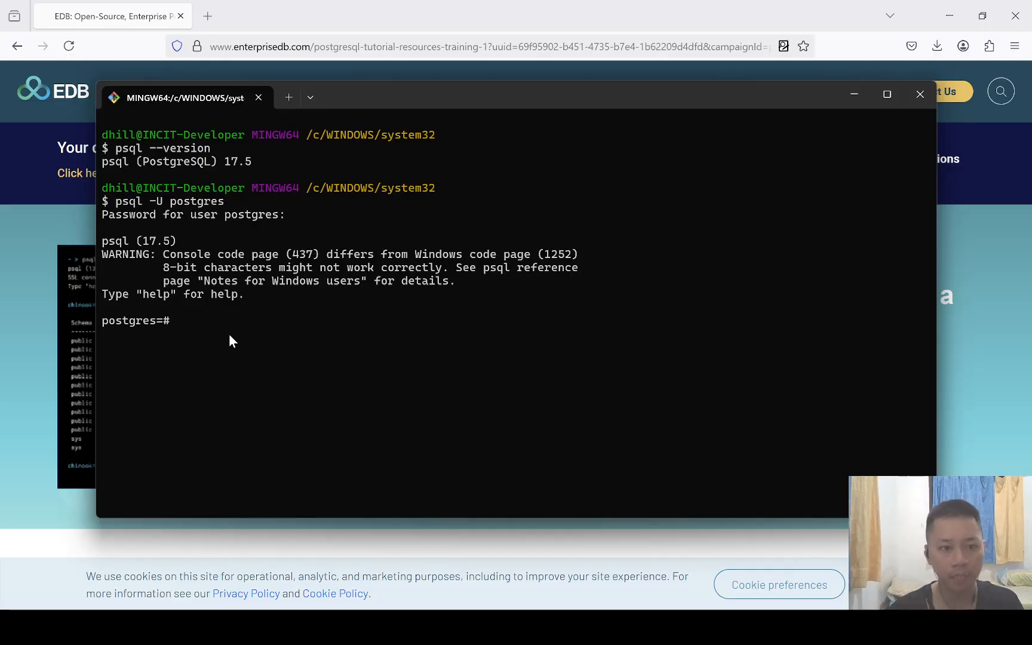
{"action": "type", "text": "help"}
{"action": "key", "text": "Return"}
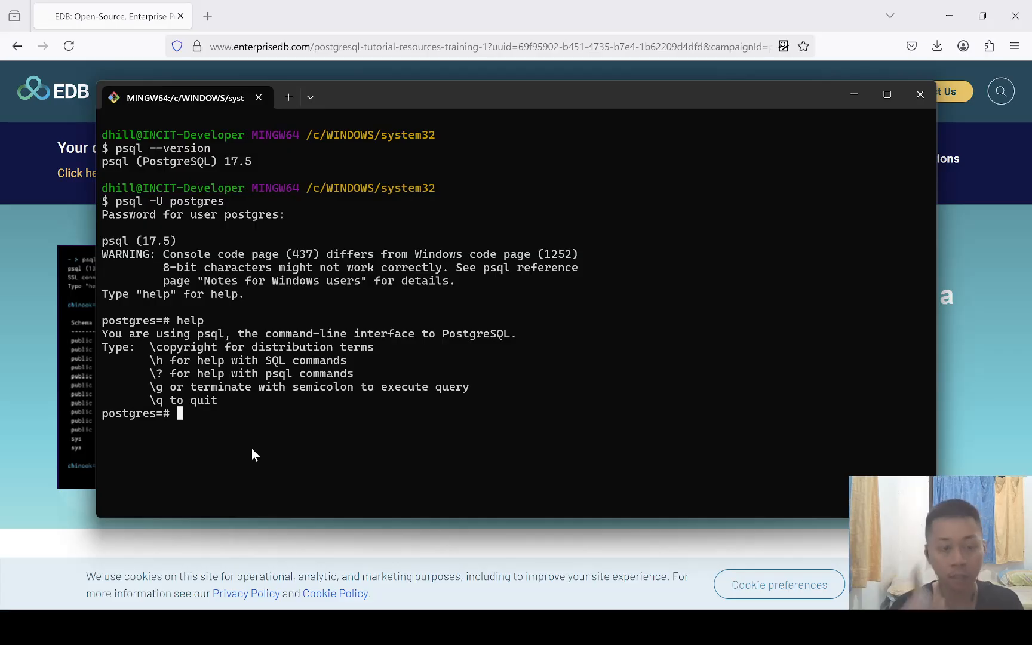
List the psql backslash commands with \?, read through to the Informational section and exit the listing.
{"action": "type", "text": "\\"}
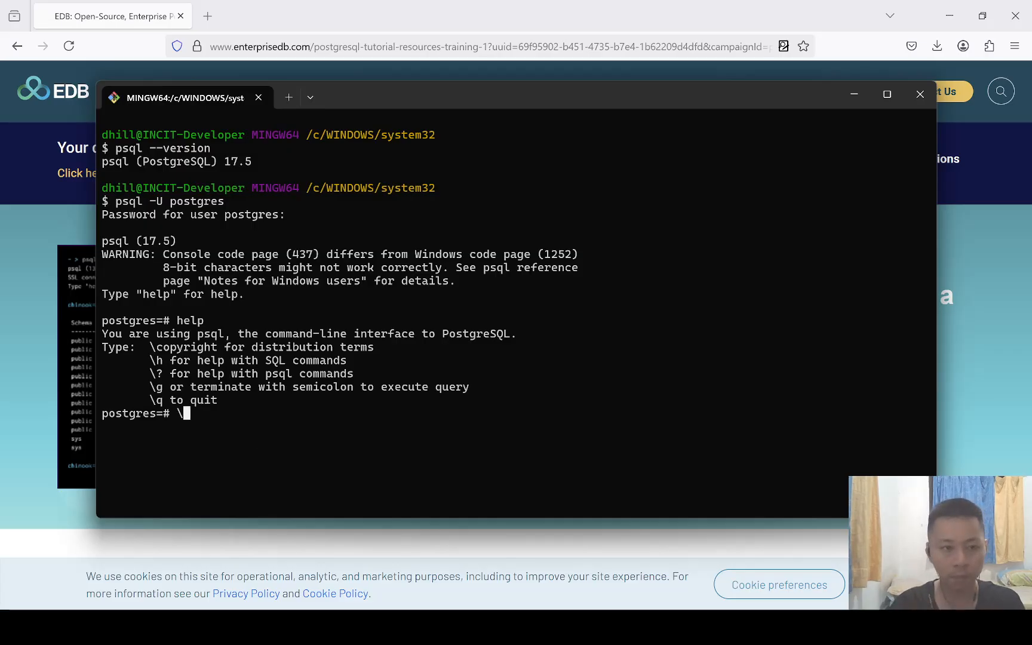
{"action": "type", "text": "?"}
{"action": "key", "text": "Return"}
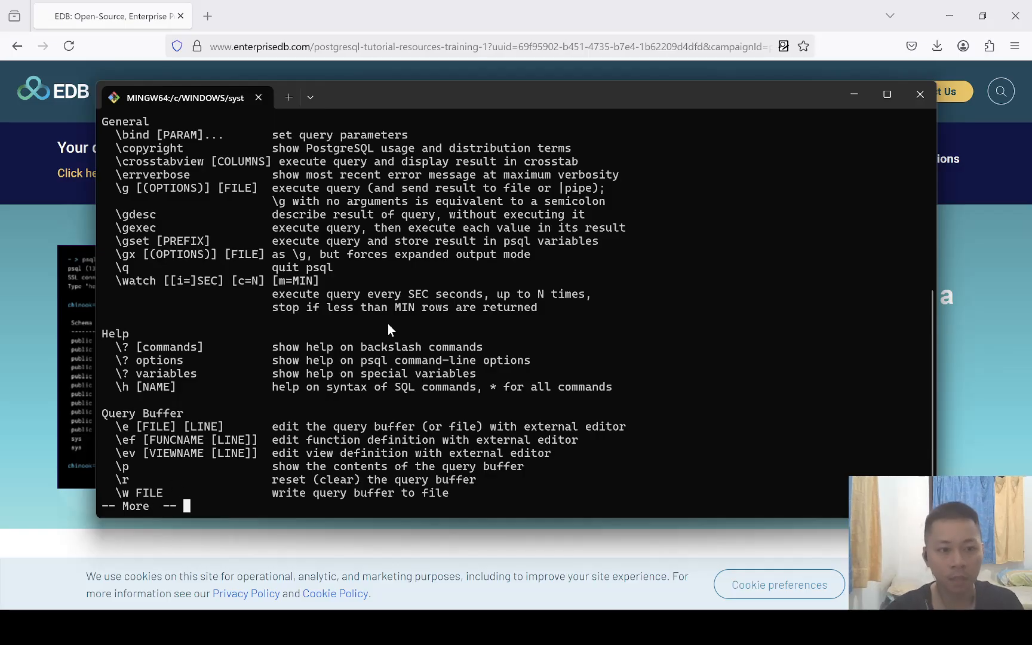
{"action": "key", "text": "space"}
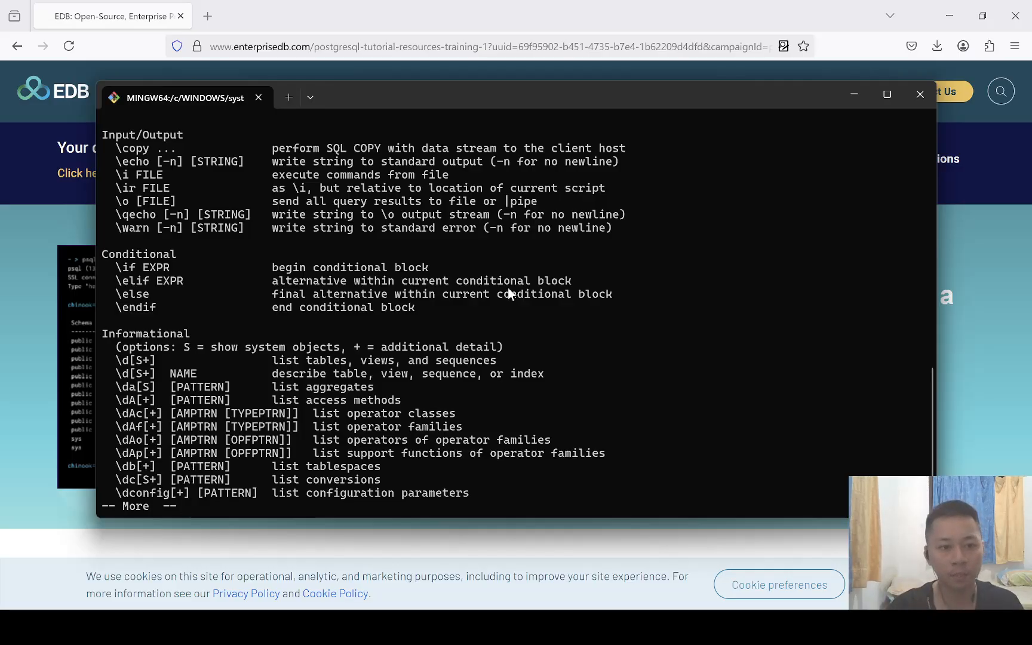
{"action": "key", "text": "Return"}
{"action": "key", "text": "Return"}
{"action": "key", "text": "Return"}
{"action": "key", "text": "Return"}
{"action": "key", "text": "Return"}
{"action": "key", "text": "Return"}
{"action": "key", "text": "Return"}
{"action": "key", "text": "Return"}
{"action": "key", "text": "Return"}
{"action": "key", "text": "Return"}
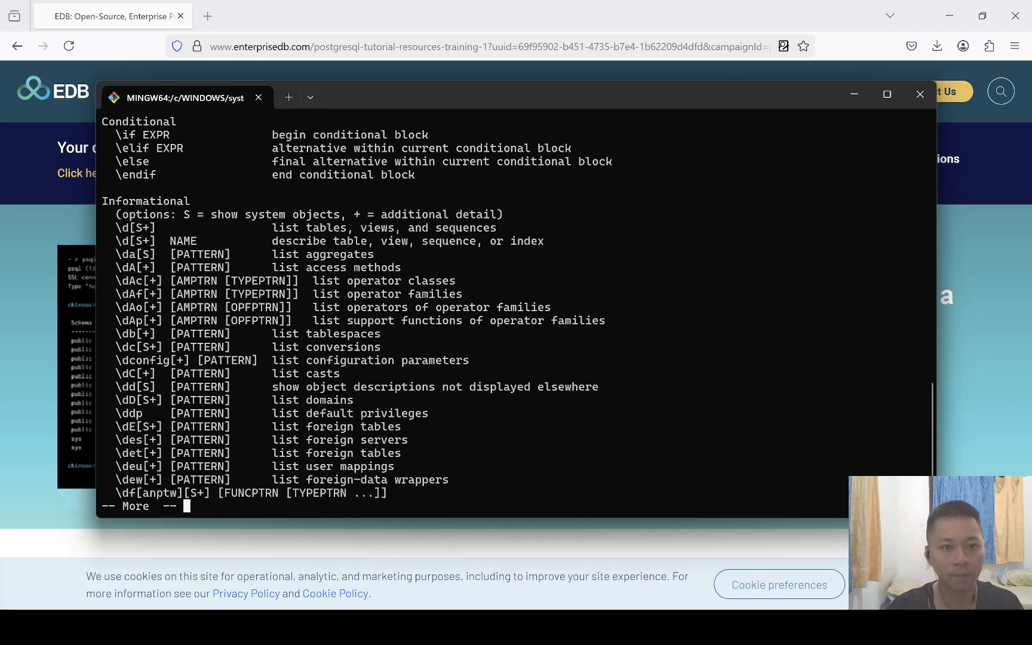
{"action": "key", "text": "Return"}
{"action": "key", "text": "Return"}
{"action": "key", "text": "Return"}
{"action": "key", "text": "Return"}
{"action": "key", "text": "Return"}
{"action": "key", "text": "Return"}
{"action": "key", "text": "Return"}
{"action": "key", "text": "Return"}
{"action": "key", "text": "Return"}
{"action": "key", "text": "Return"}
{"action": "key", "text": "Return"}
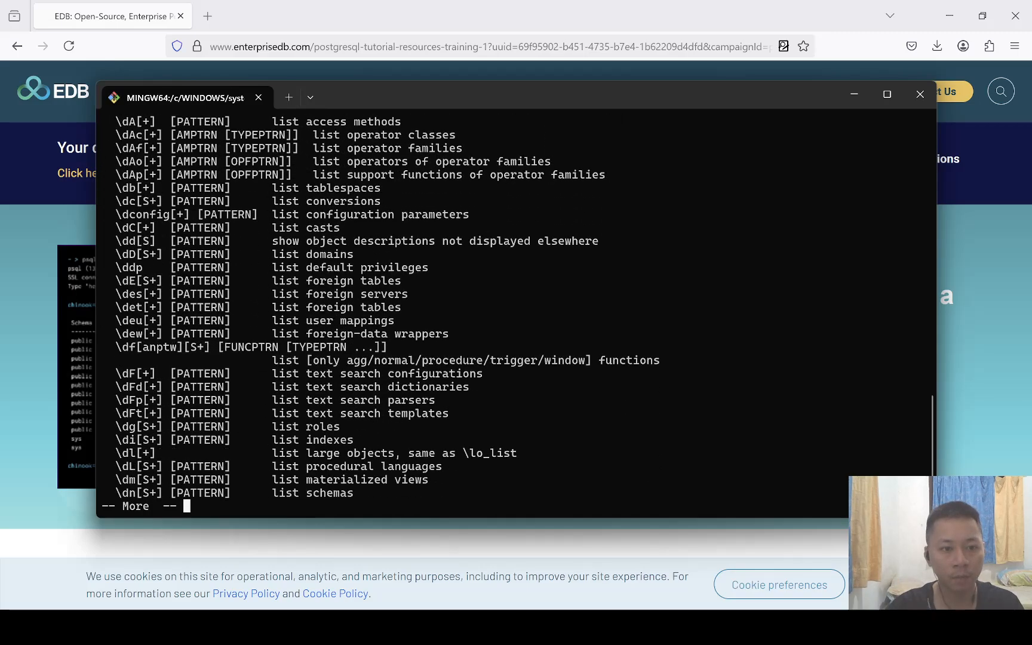
{"action": "key", "text": "Return"}
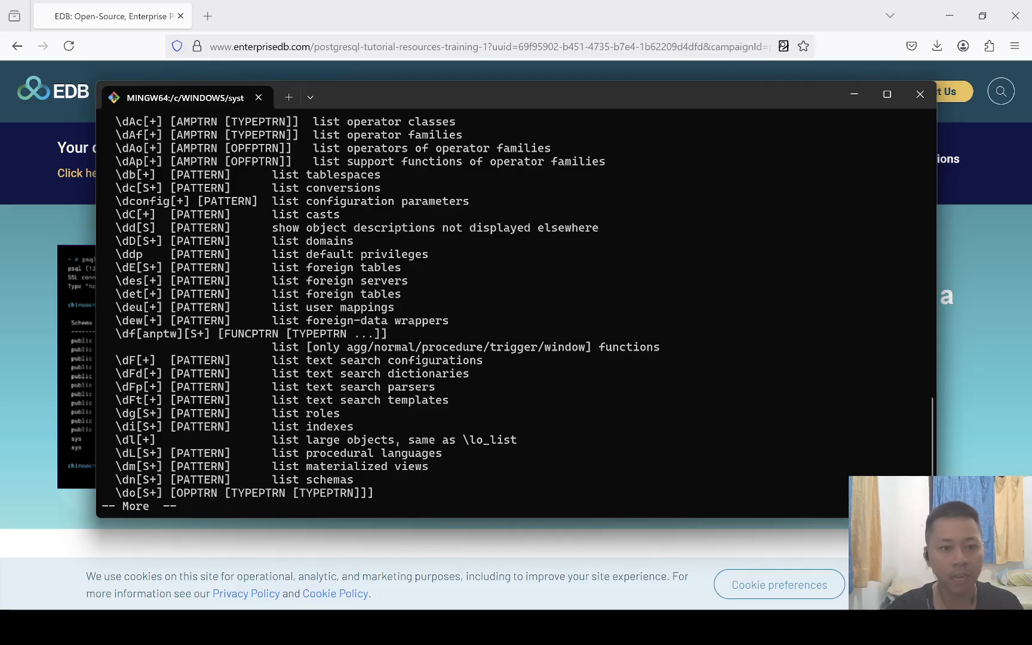
{"action": "key", "text": "q"}
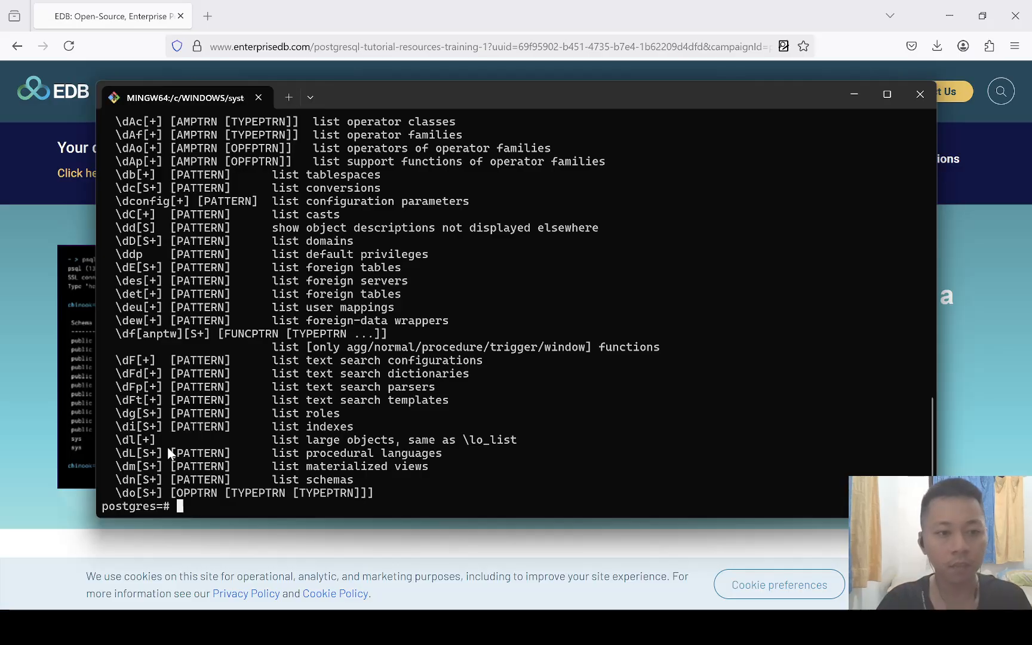
{"action": "scroll", "coordinate": [166, 248], "scroll_direction": "up", "scroll_amount": 3}
{"action": "scroll", "coordinate": [165, 252], "scroll_direction": "down", "scroll_amount": 3}
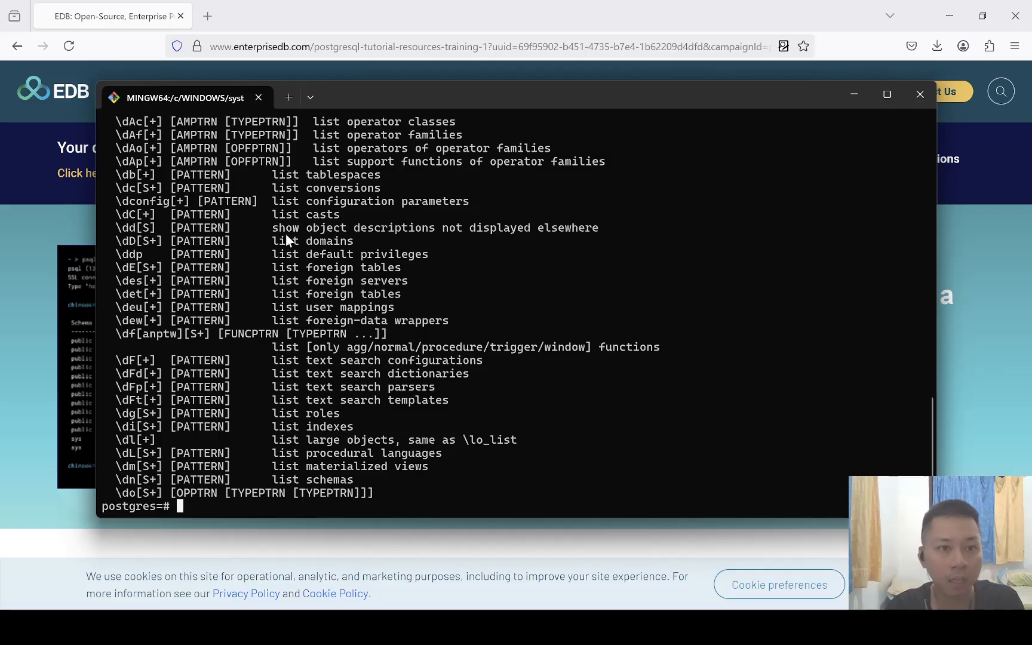
In a second terminal session, list the current folder's contents with ls and clear the screen.
{"action": "left_click", "coordinate": [289, 98]}
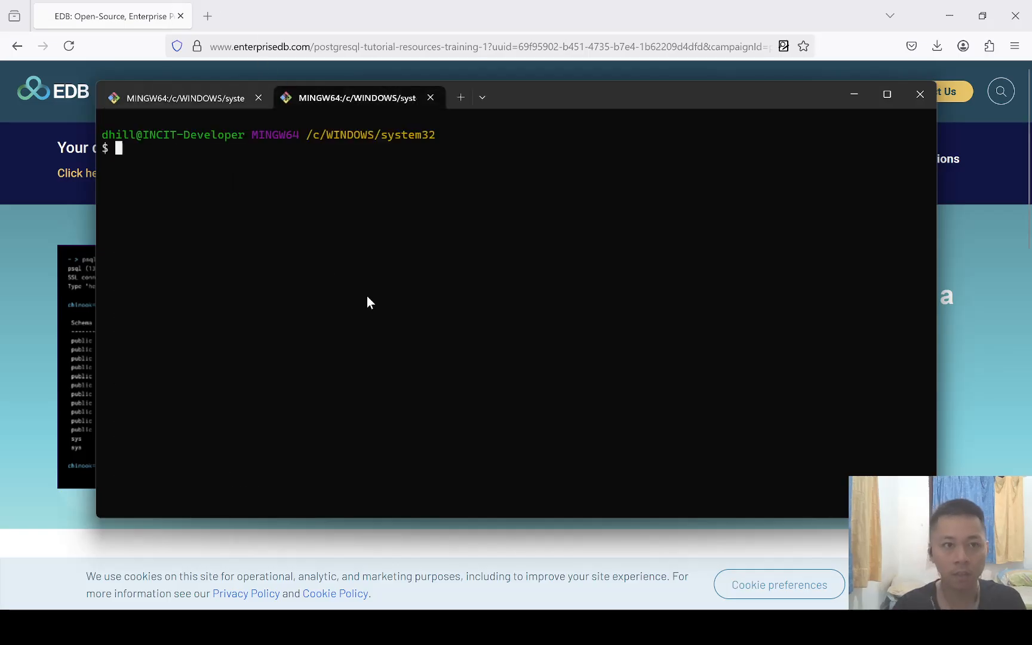
{"action": "type", "text": "ls"}
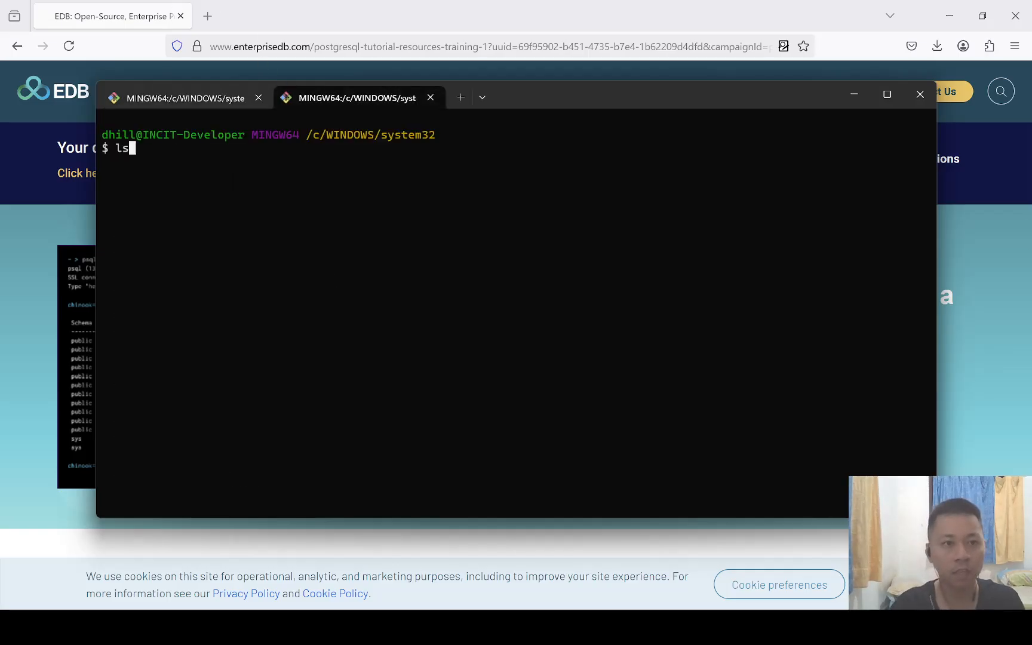
{"action": "key", "text": "Return"}
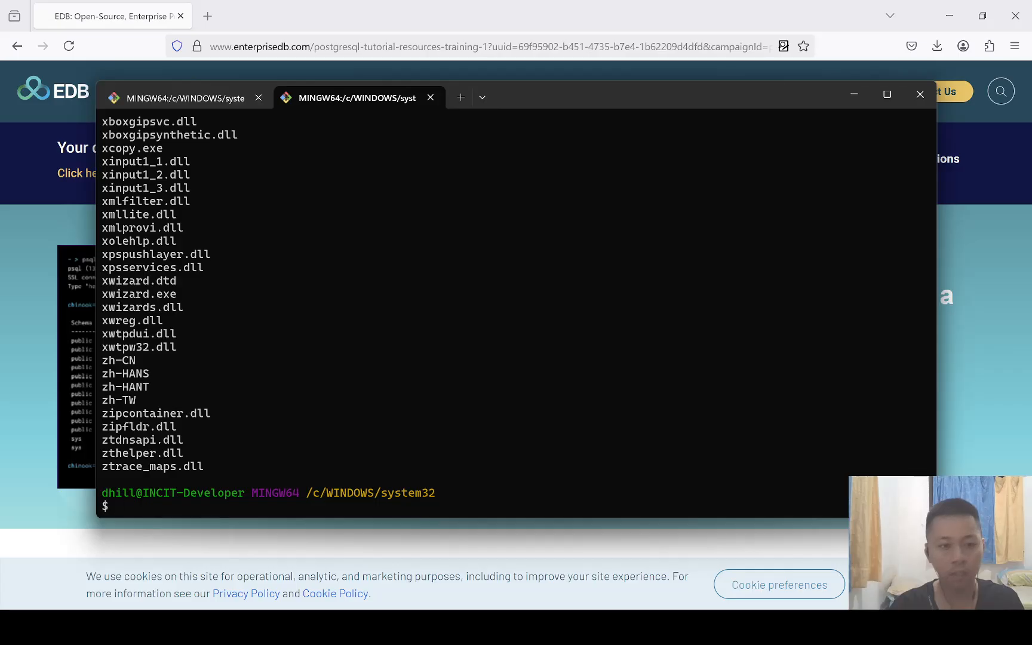
{"action": "type", "text": "clear"}
{"action": "key", "text": "Return"}
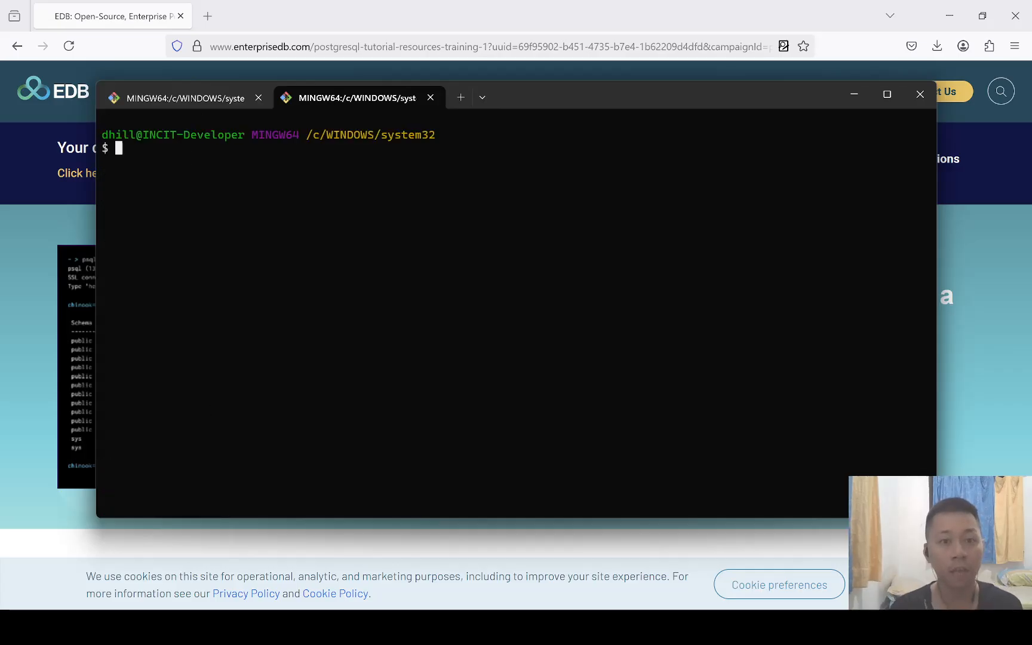
Return to the psql session and try to clear its screen with the clear command terminated by a semicolon.
{"action": "left_click", "coordinate": [170, 96]}
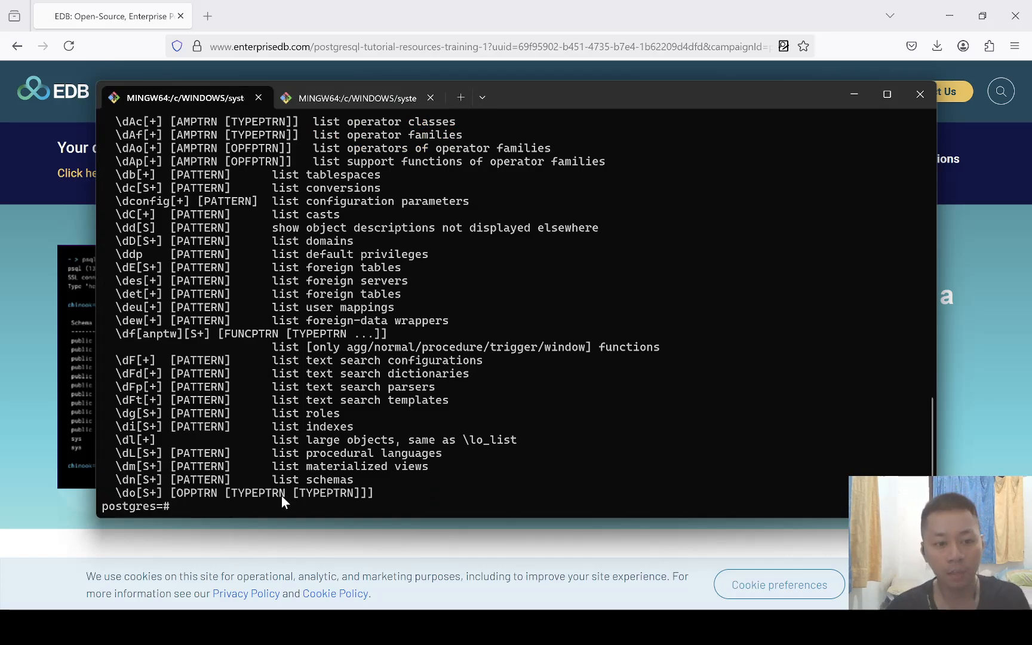
{"action": "type", "text": "clear"}
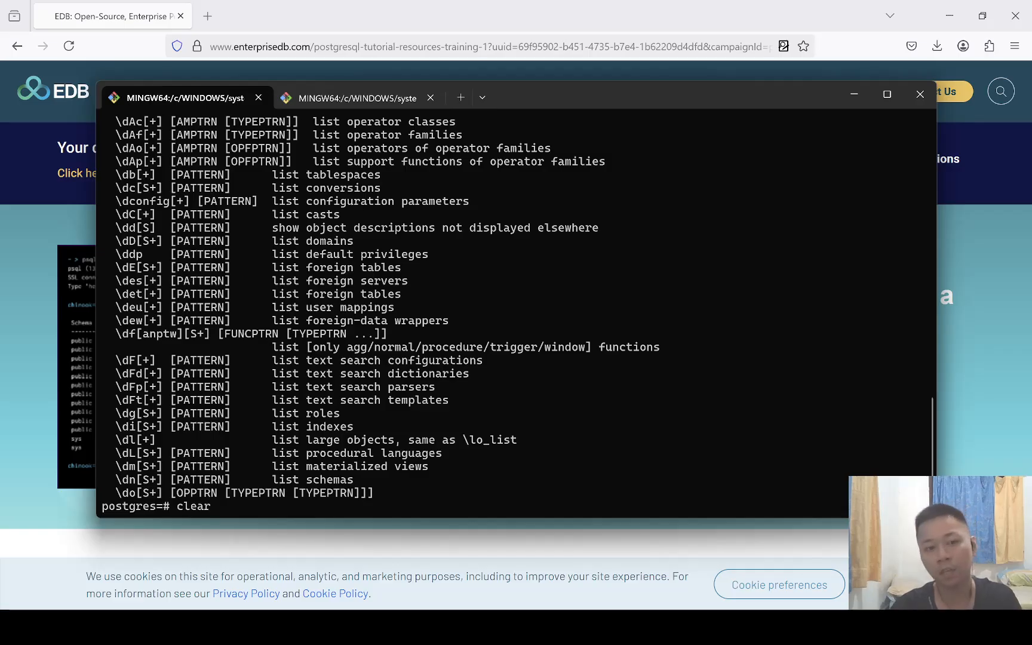
{"action": "key", "text": "Return"}
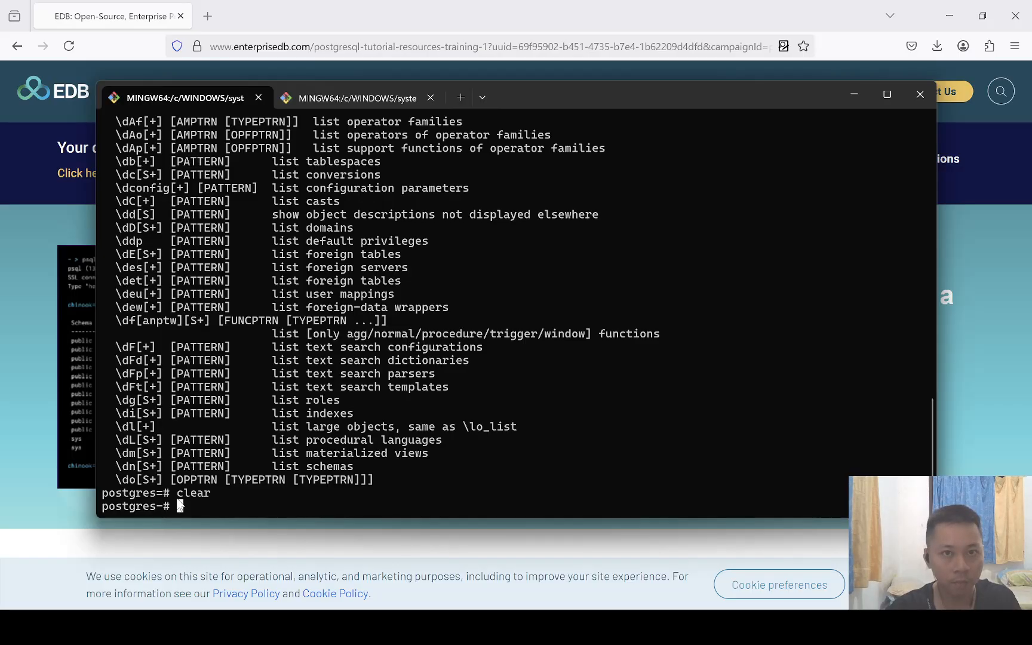
{"action": "type", "text": ";"}
{"action": "key", "text": "Return"}
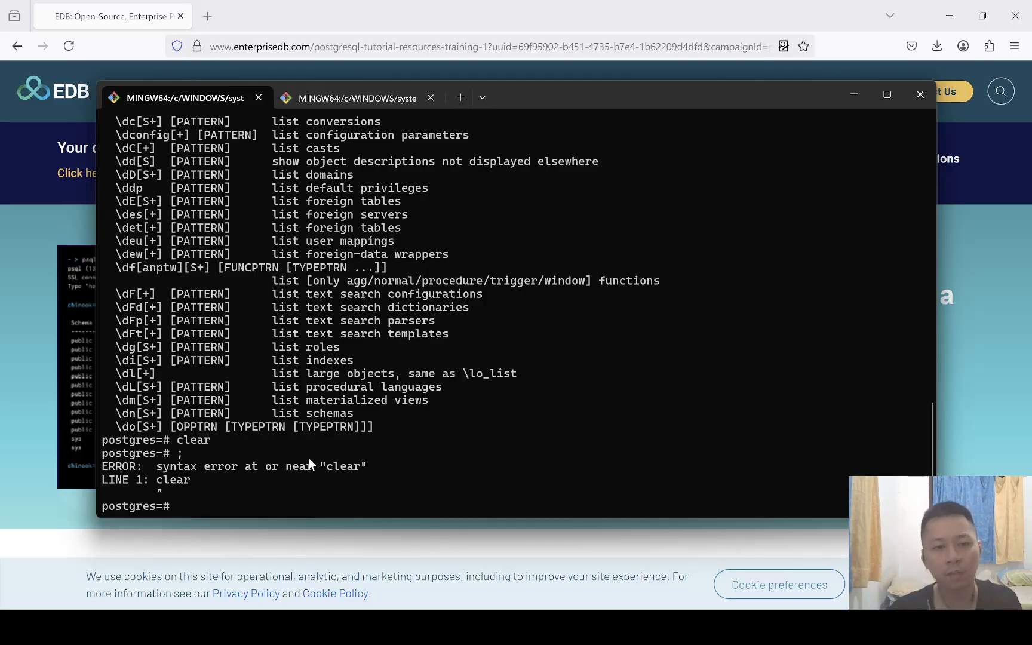
{"action": "left_click_drag", "start_coordinate": [327, 466], "coordinate": [358, 469]}
Look through the psql \? reference for a way to run shell commands and examine the \! [COMMAND] entry under Operating System.
{"action": "scroll", "coordinate": [358, 468], "scroll_direction": "up", "scroll_amount": 6}
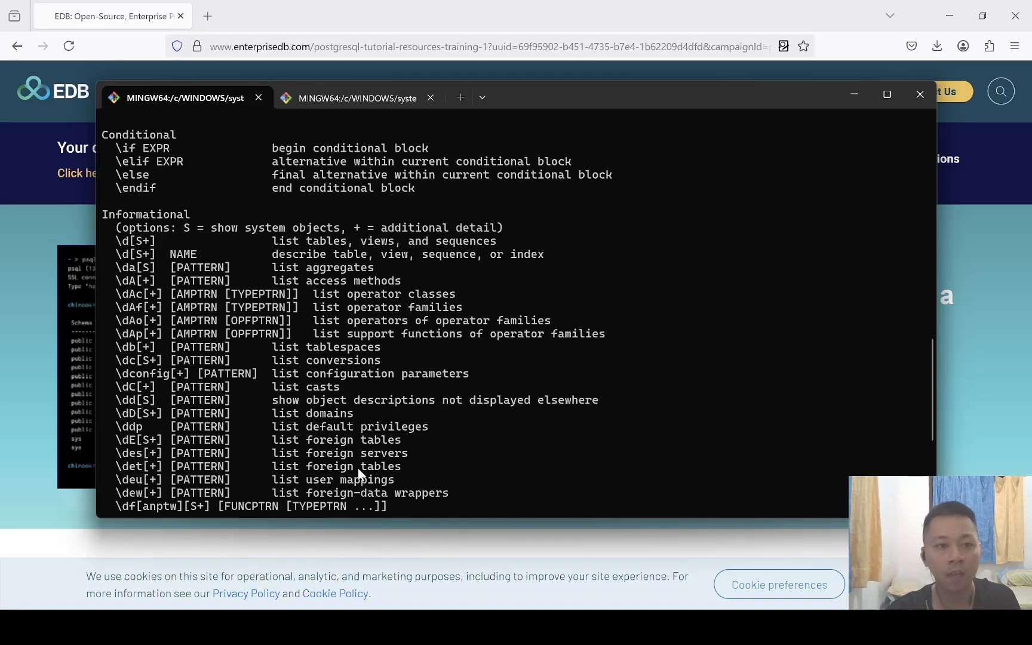
{"action": "scroll", "coordinate": [358, 469], "scroll_direction": "up", "scroll_amount": 4}
{"action": "scroll", "coordinate": [358, 468], "scroll_direction": "down", "scroll_amount": 10}
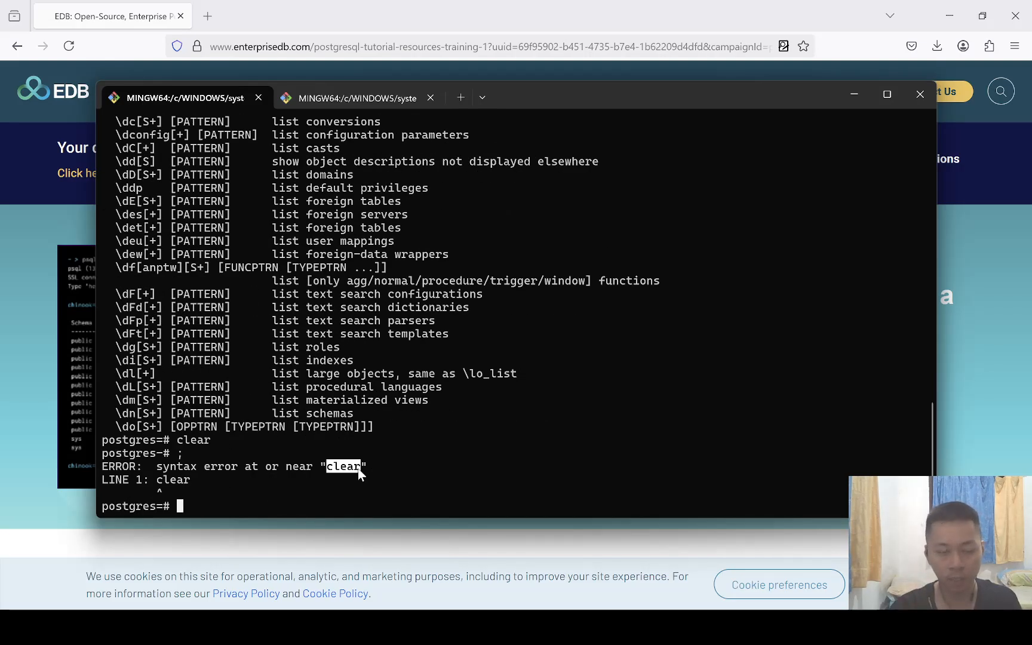
{"action": "type", "text": "\\?"}
{"action": "key", "text": "Return"}
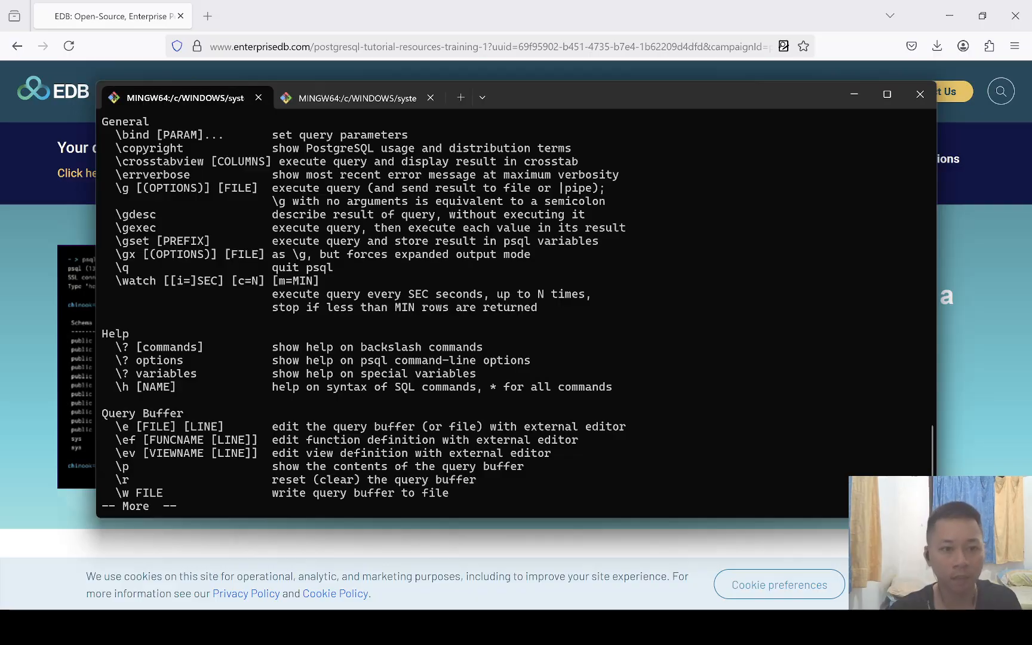
{"action": "key", "text": "space"}
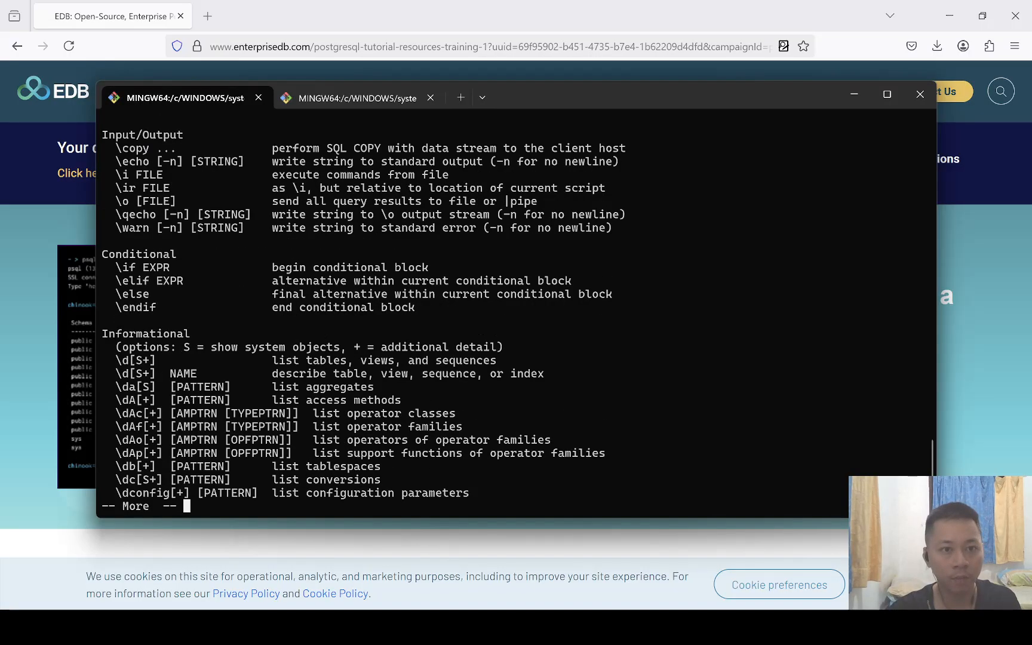
{"action": "key", "text": "space"}
{"action": "key", "text": "space"}
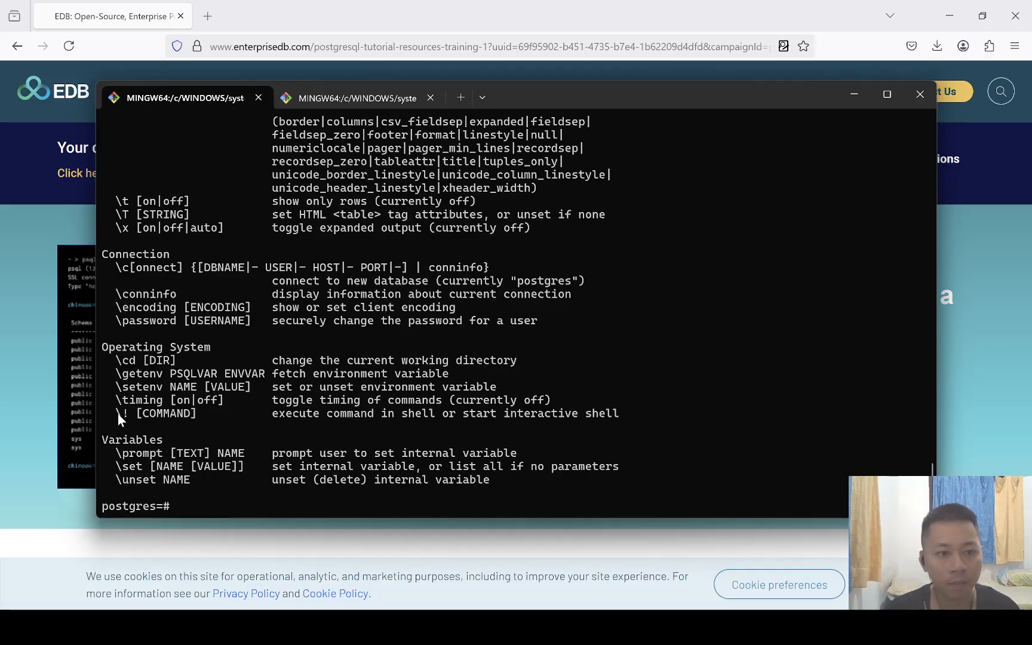
{"action": "left_click_drag", "start_coordinate": [118, 414], "coordinate": [198, 417]}
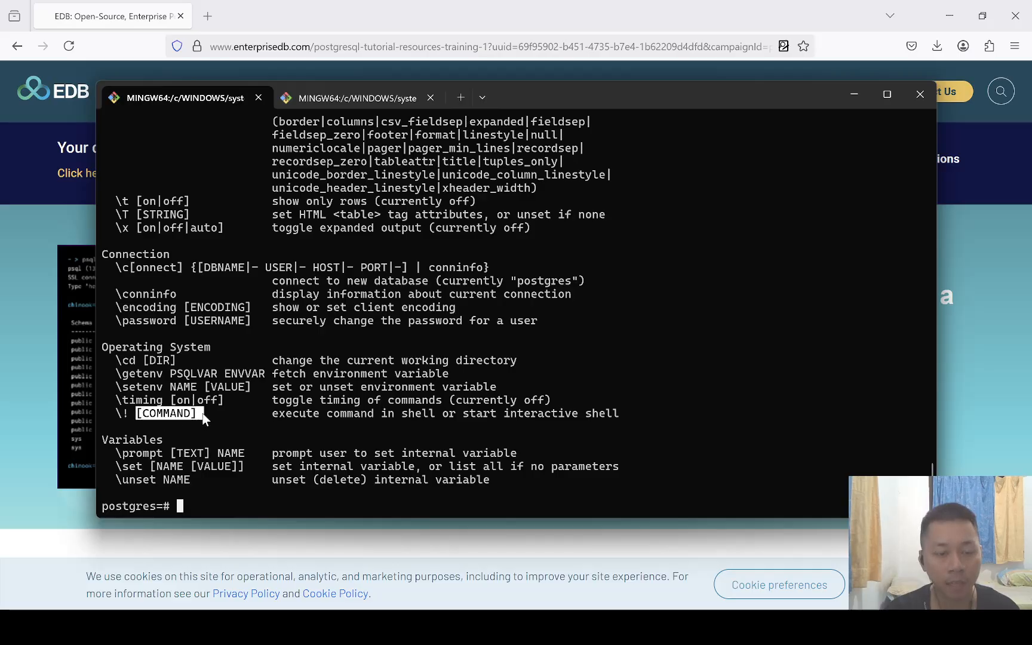
Clear the psql screen by running the shell's clear command through \! clear.
{"action": "left_click_drag", "start_coordinate": [273, 414], "coordinate": [416, 423]}
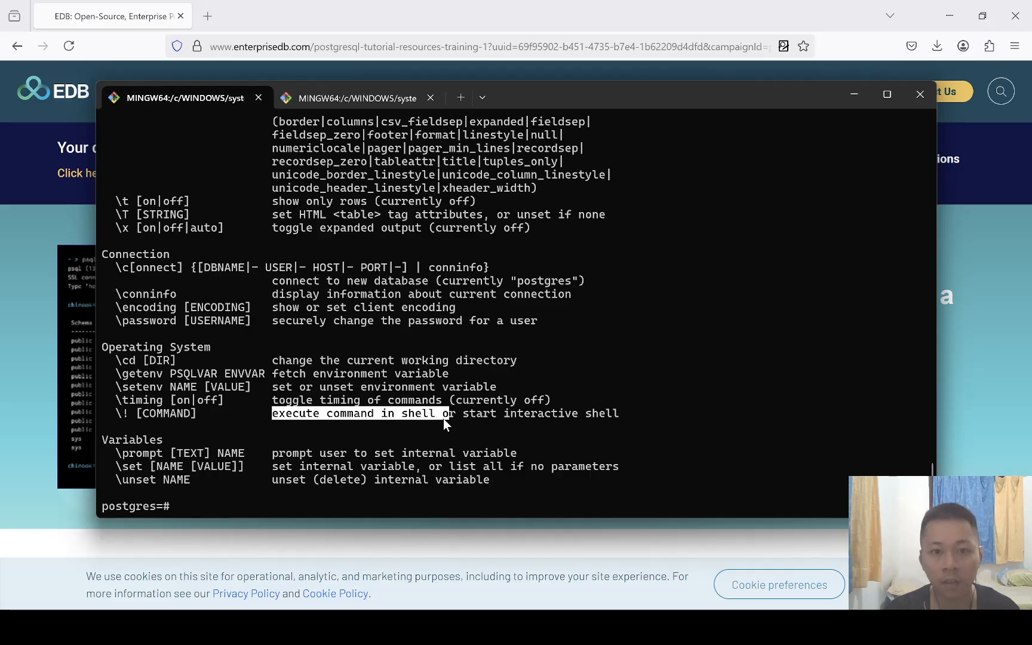
{"action": "left_click", "coordinate": [488, 413]}
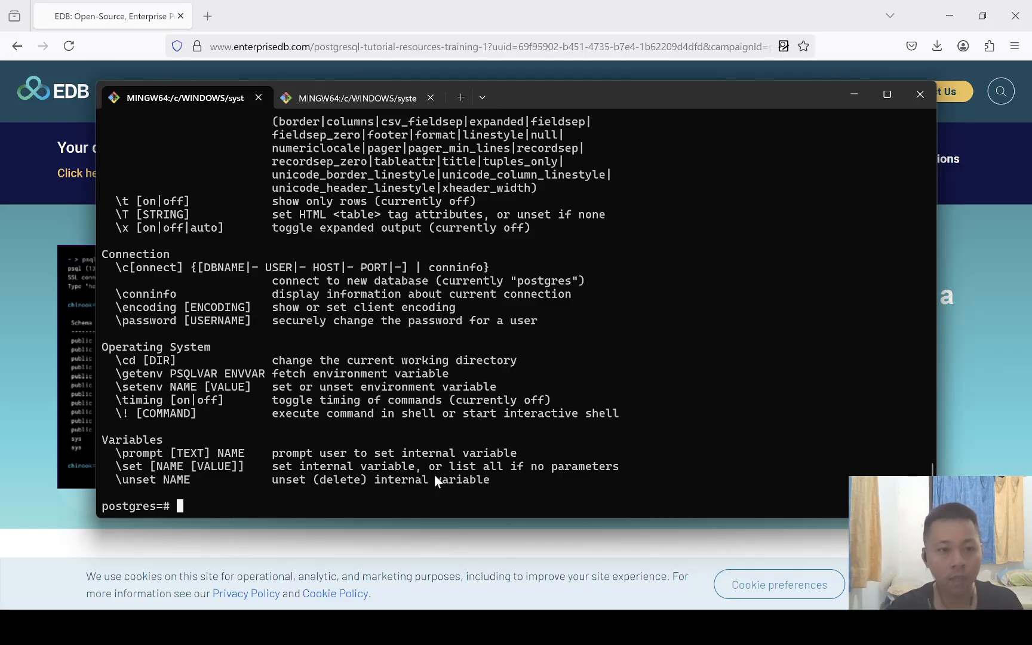
{"action": "type", "text": "\\!"}
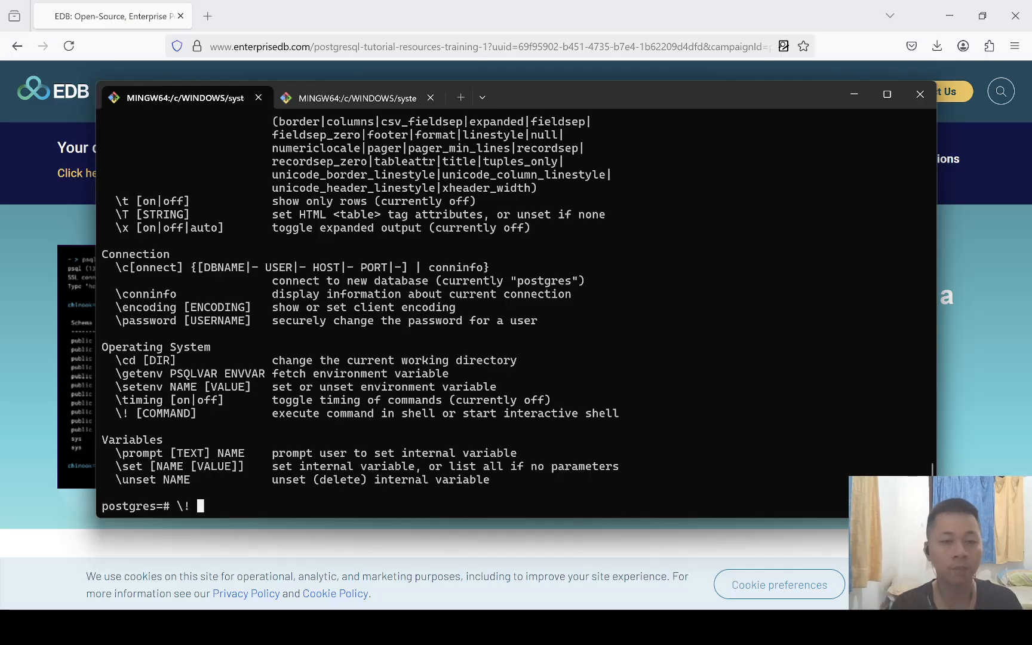
{"action": "type", "text": " clear"}
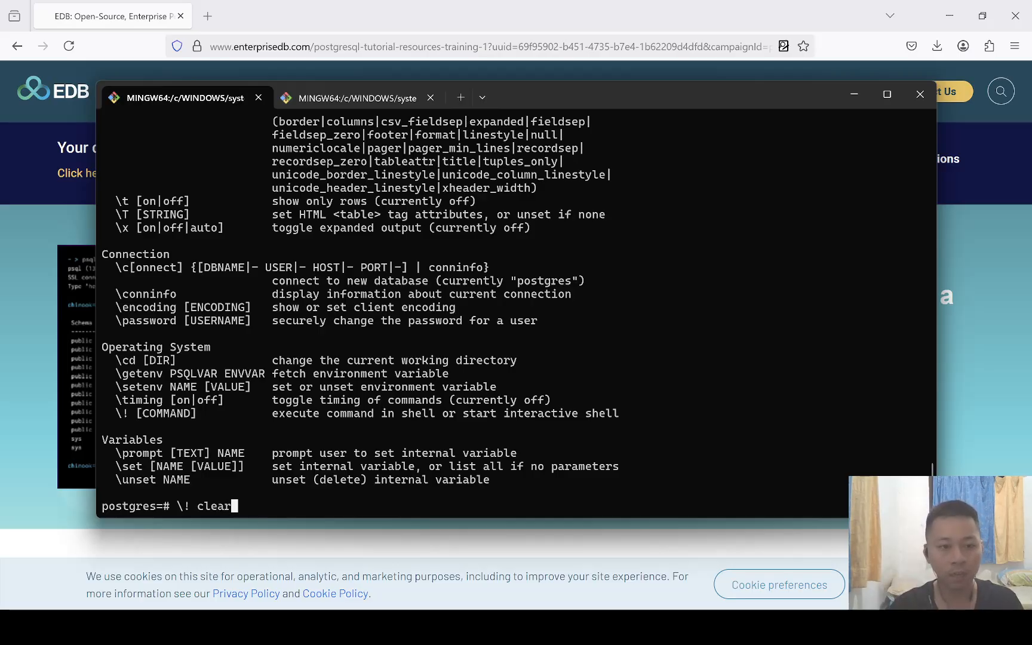
{"action": "key", "text": "Return"}
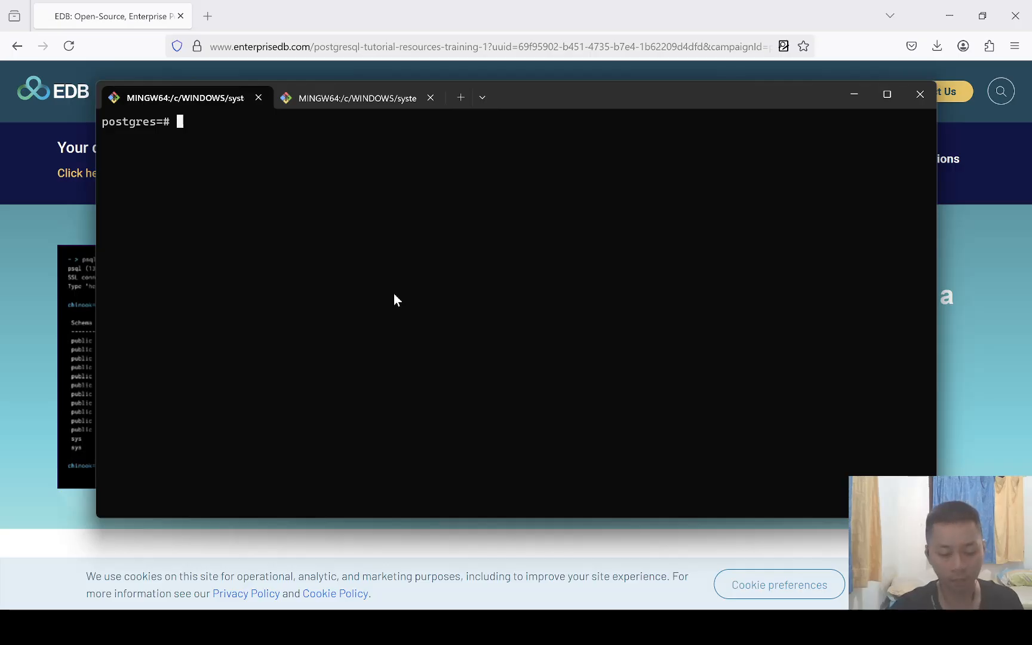
Create a database named sistem_informasi_sekolah from the psql prompt.
{"action": "type", "text": "create "}
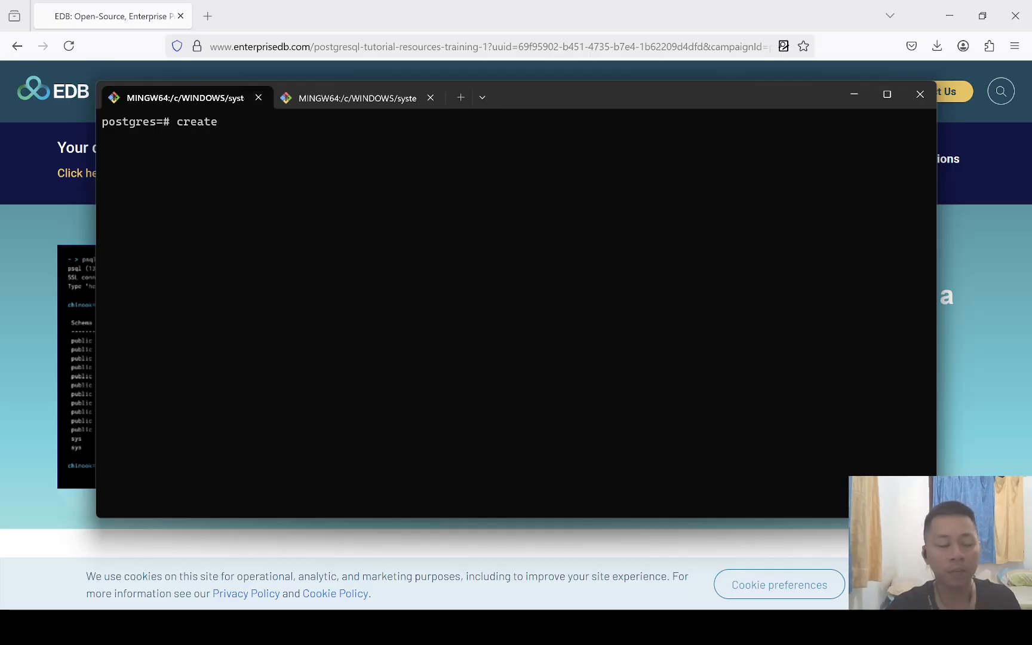
{"action": "type", "text": "database"}
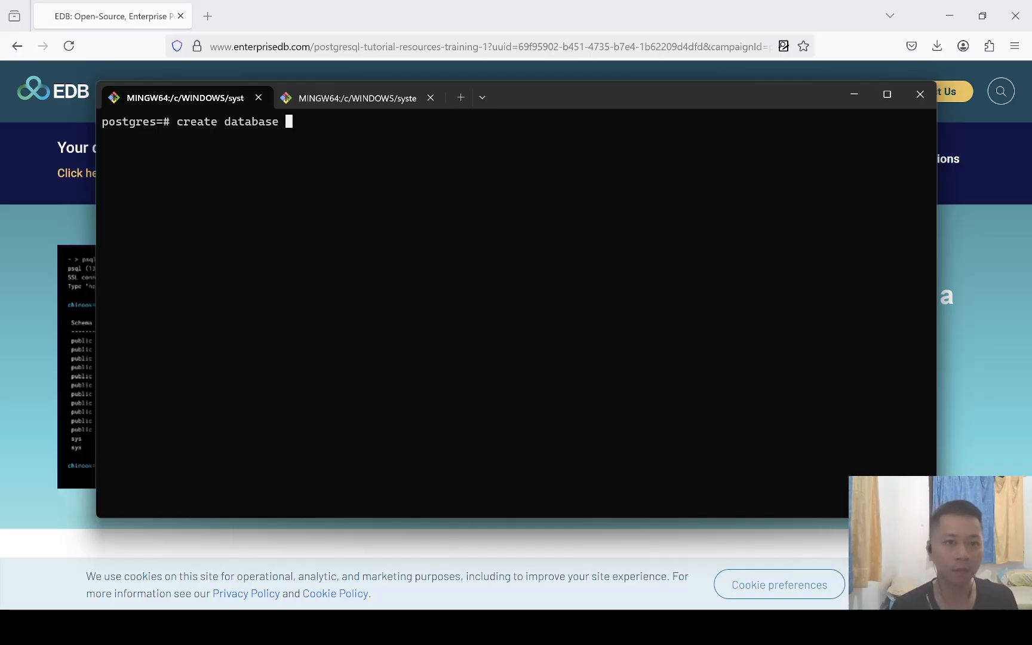
{"action": "type", "text": "sistem_"}
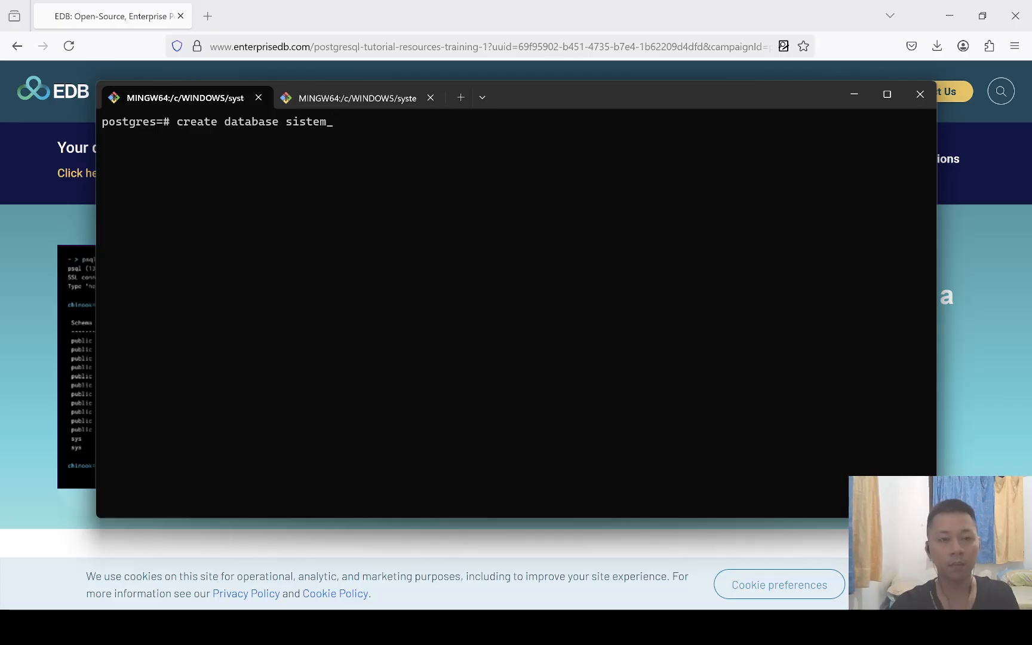
{"action": "type", "text": "informasi_sekolaj"}
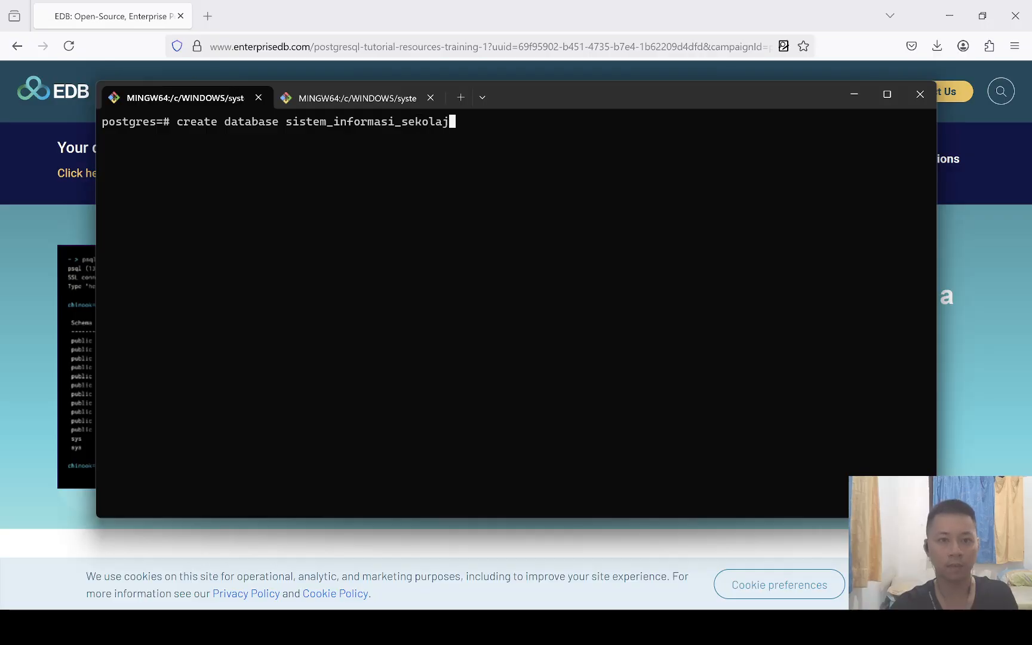
{"action": "key", "text": "BackSpace"}
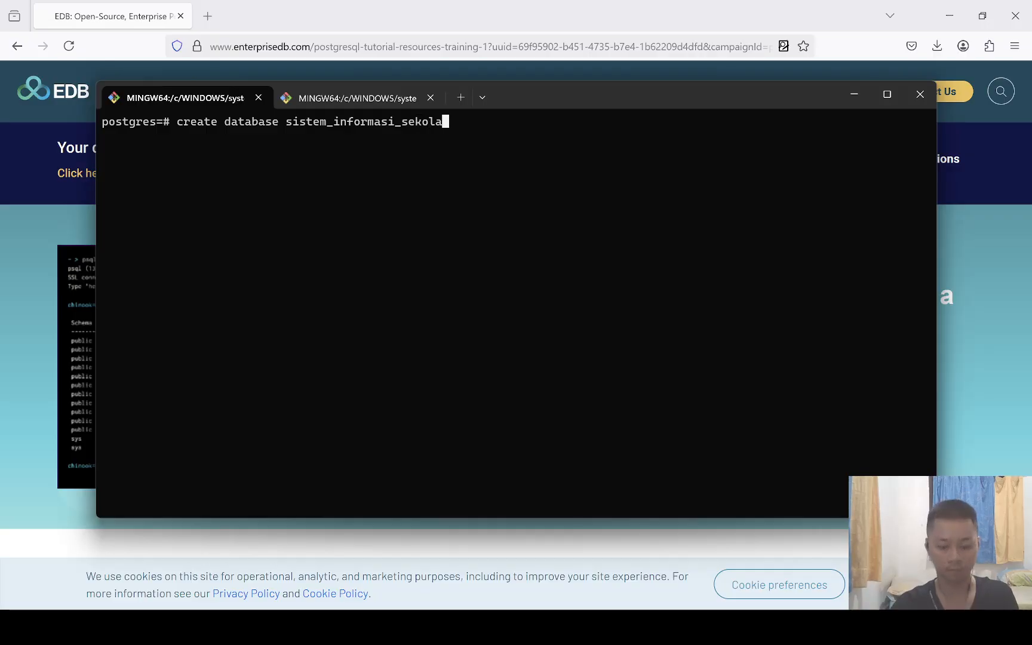
{"action": "type", "text": "h"}
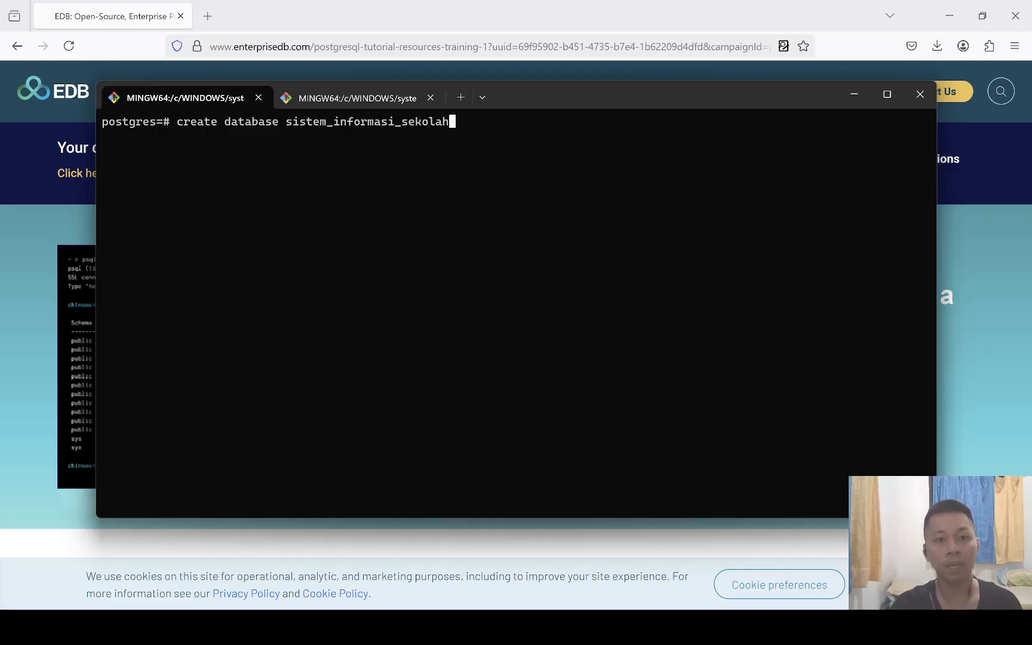
{"action": "type", "text": ";"}
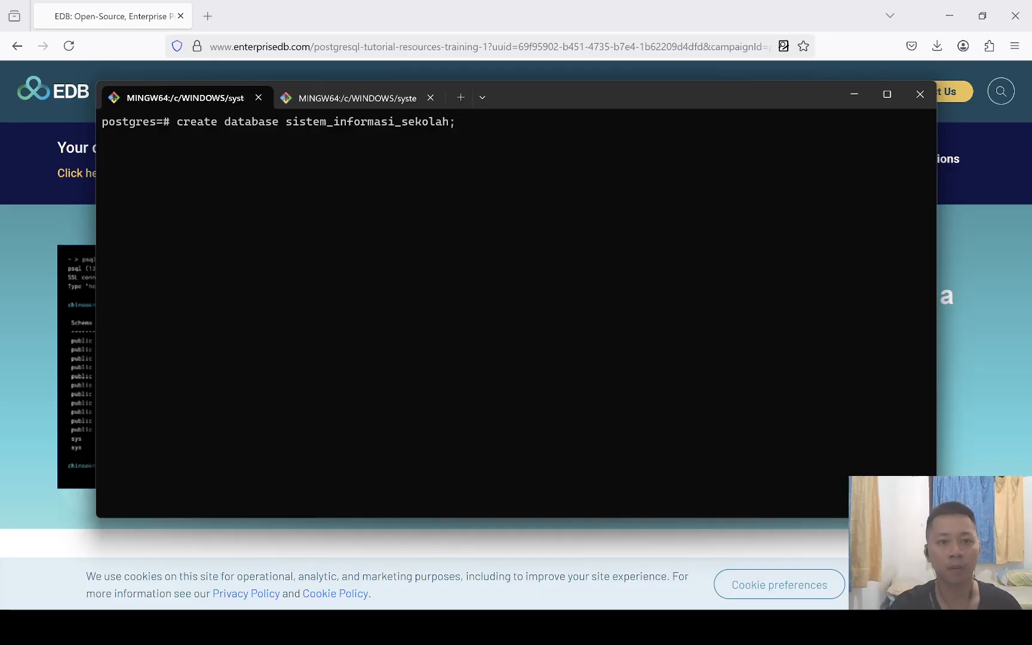
{"action": "key", "text": "Return"}
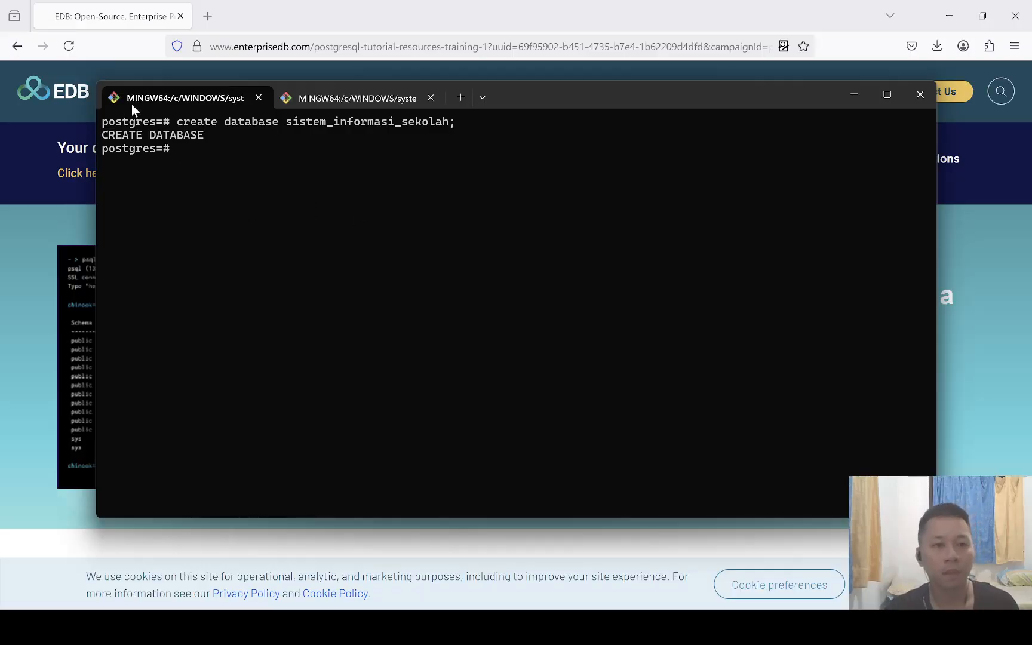
{"action": "left_click_drag", "start_coordinate": [103, 138], "coordinate": [203, 143]}
{"action": "key", "text": "ctrl+c"}
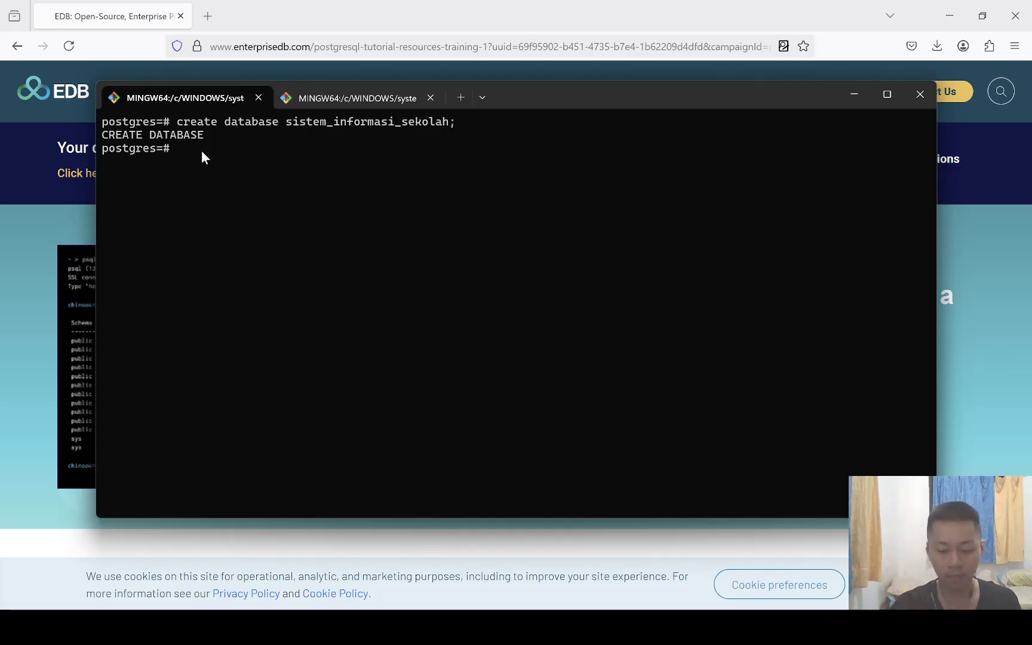
List all databases with \l and look for the sistem_informasi_sekolah entry.
{"action": "type", "text": "\\l"}
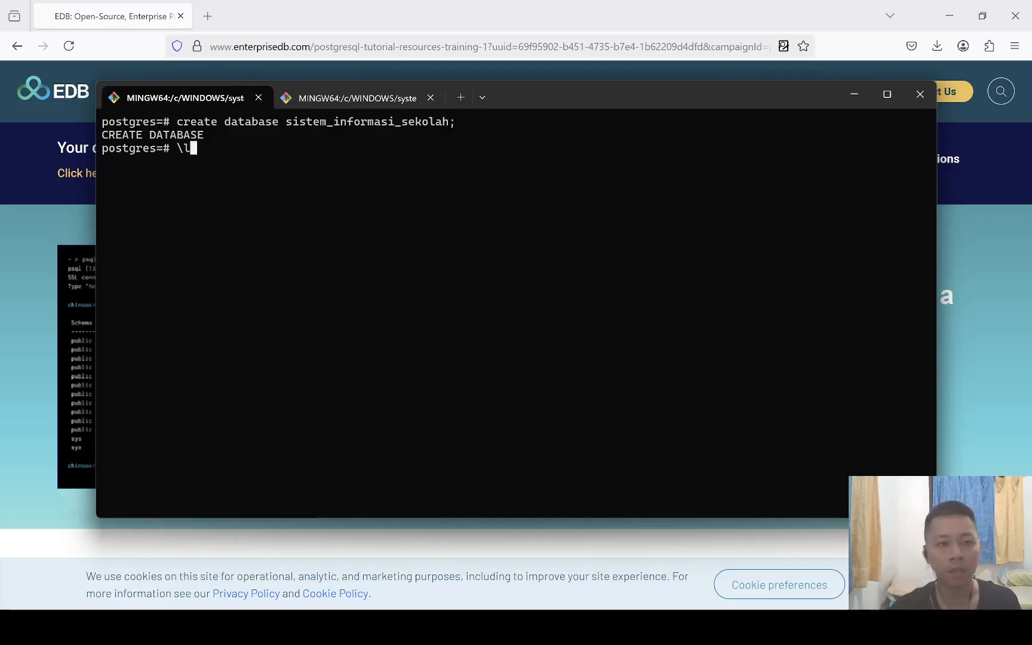
{"action": "key", "text": "Return"}
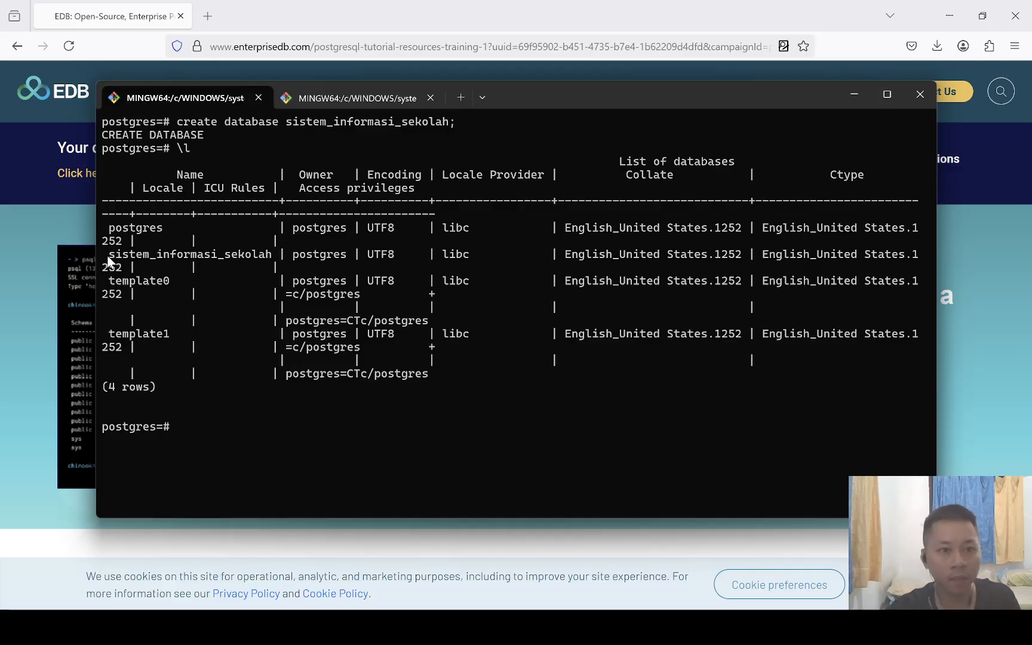
{"action": "left_click_drag", "start_coordinate": [108, 256], "coordinate": [269, 254]}
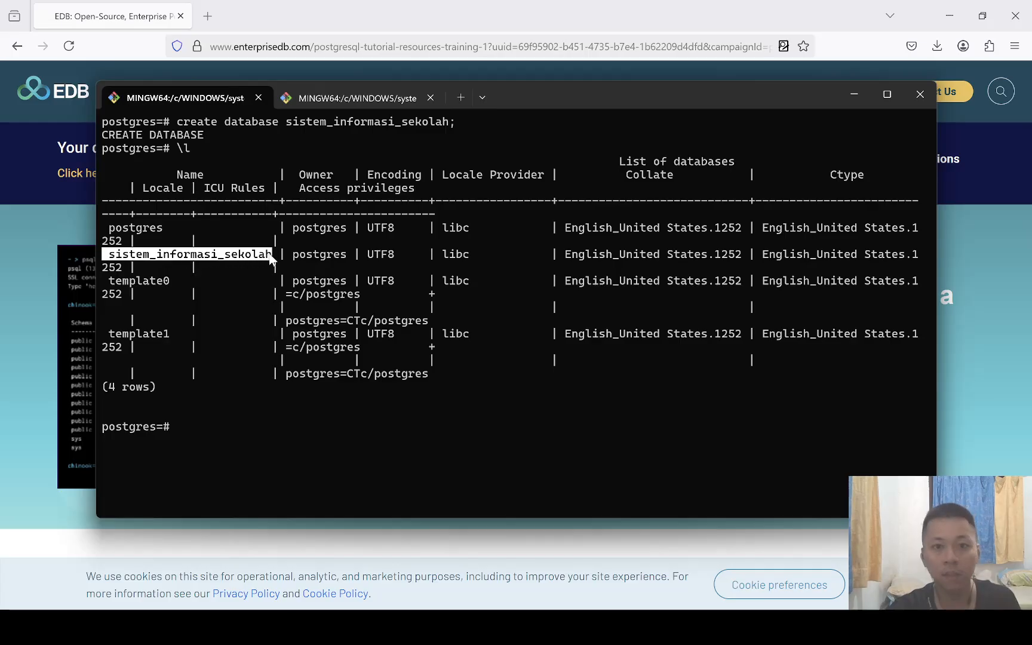
{"action": "left_click", "coordinate": [269, 253]}
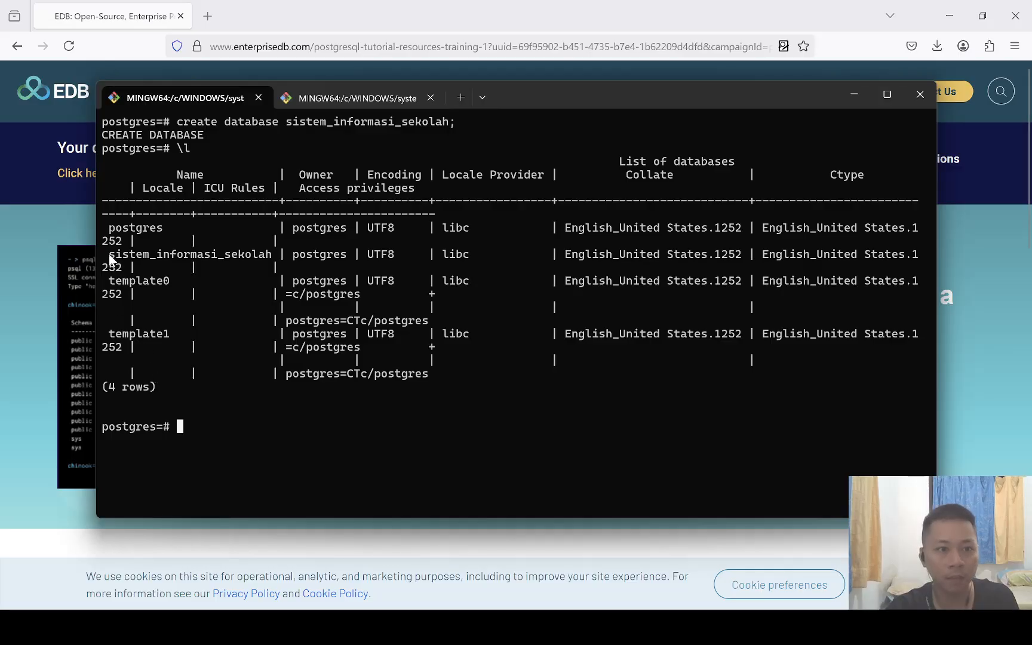
{"action": "left_click_drag", "start_coordinate": [109, 260], "coordinate": [275, 263]}
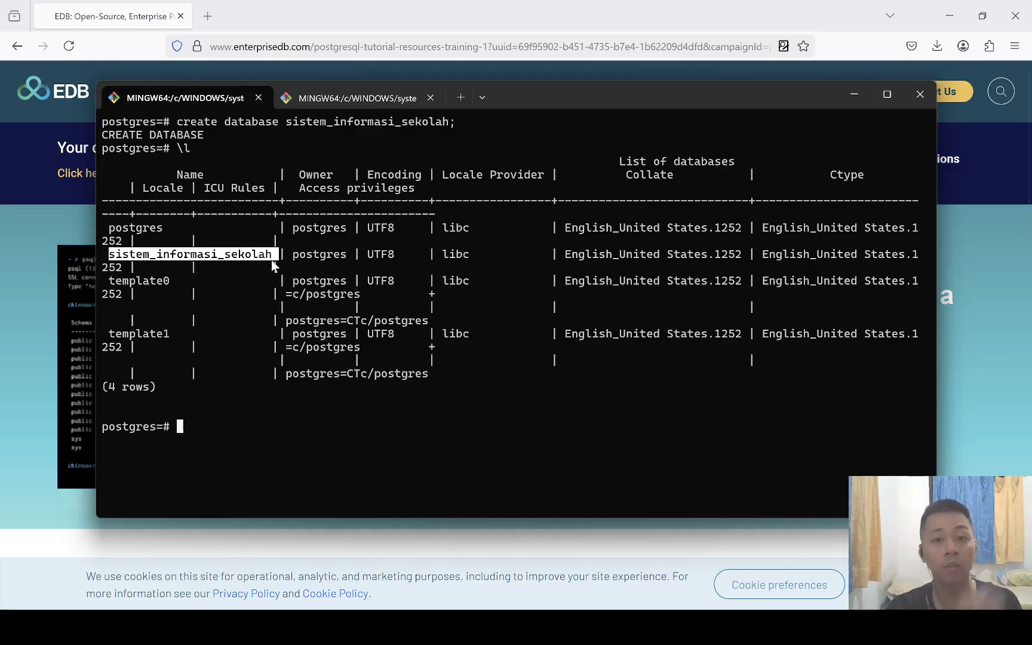
{"action": "left_click", "coordinate": [248, 406]}
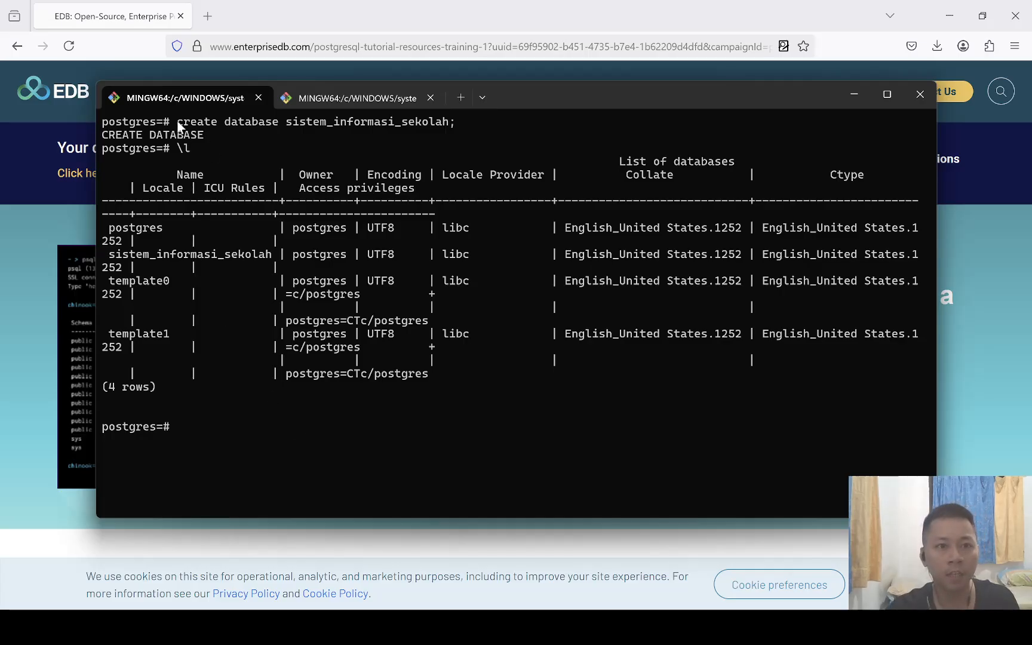
Drop the sistem_informasi_sekolah database with a drop database statement.
{"action": "left_click_drag", "start_coordinate": [178, 123], "coordinate": [237, 126]}
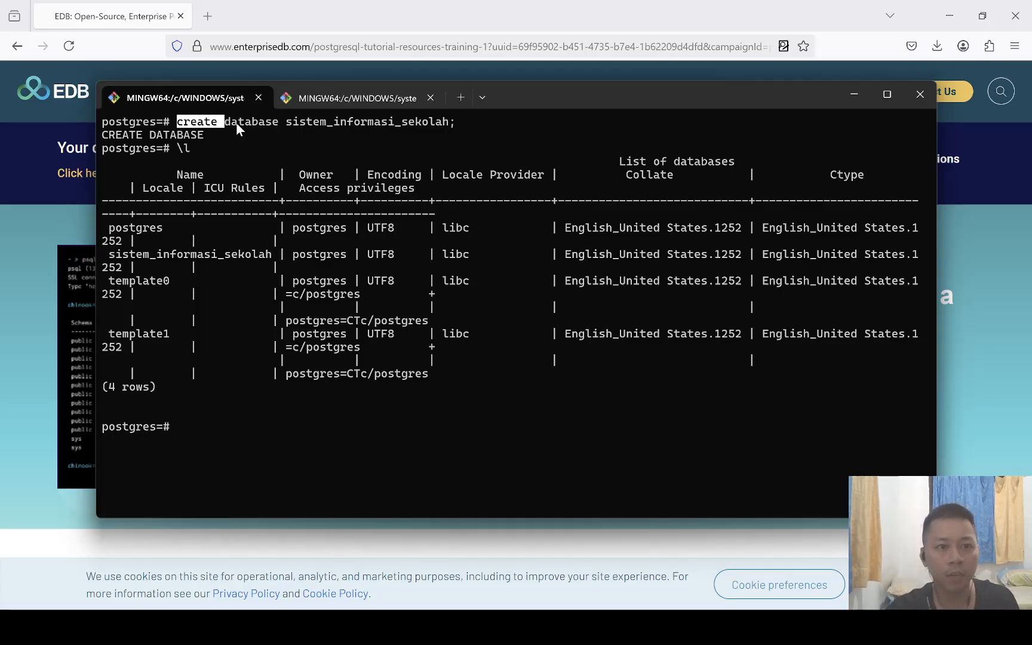
{"action": "left_click", "coordinate": [241, 429]}
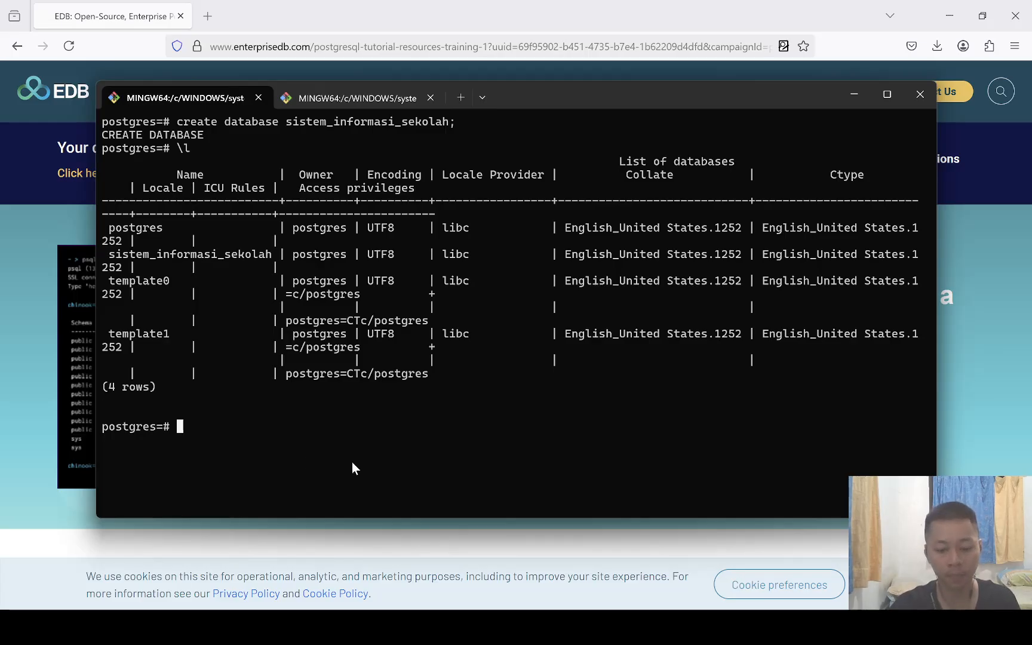
{"action": "type", "text": "drop database "}
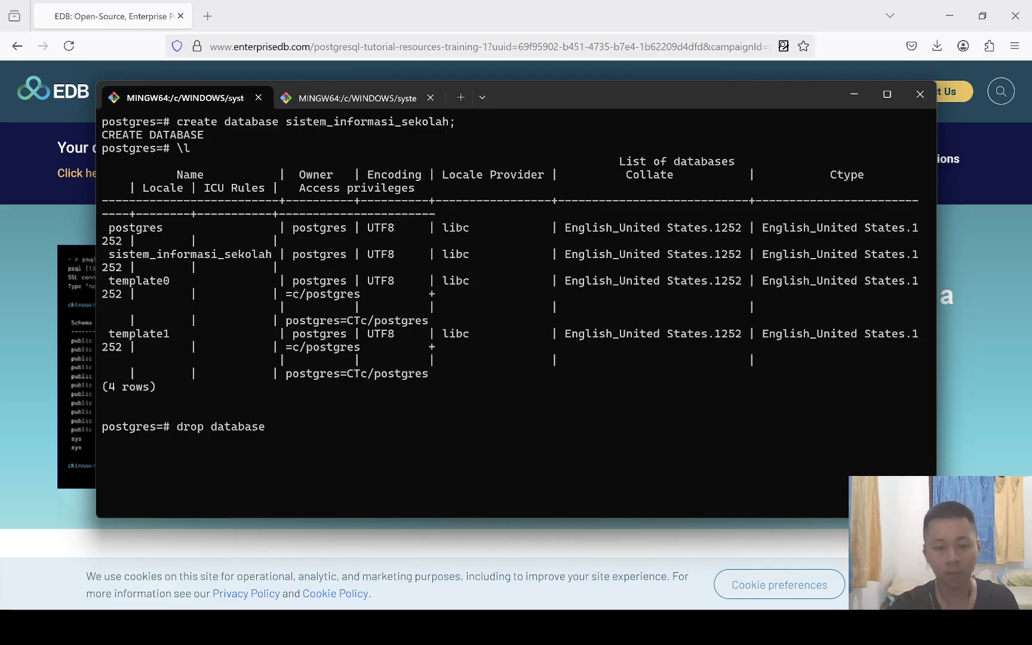
{"action": "type", "text": "sistem_inf"}
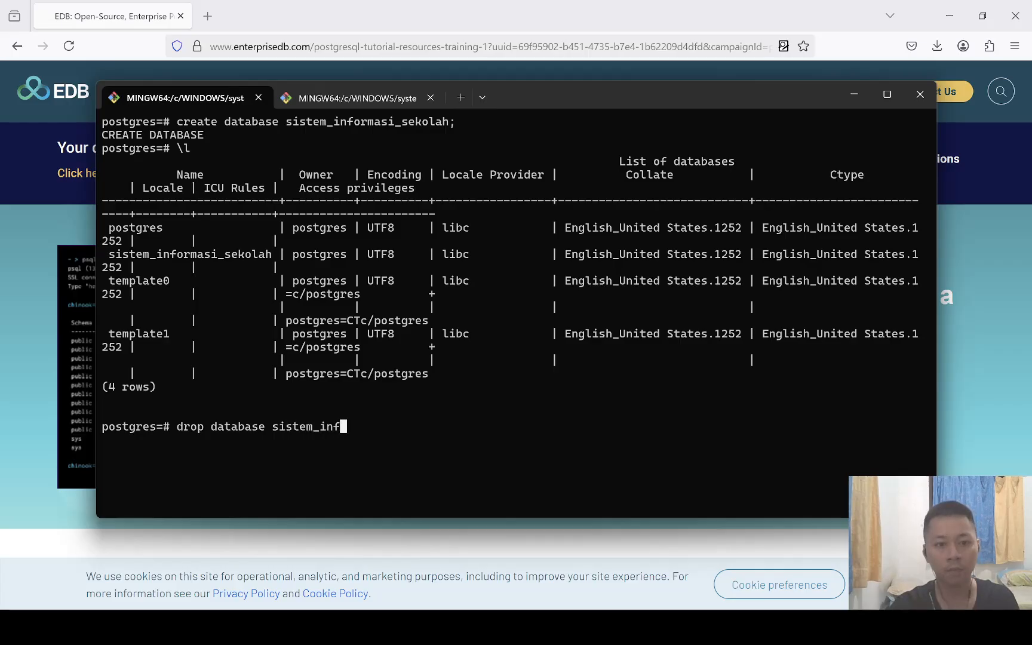
{"action": "type", "text": "ormasi_se"}
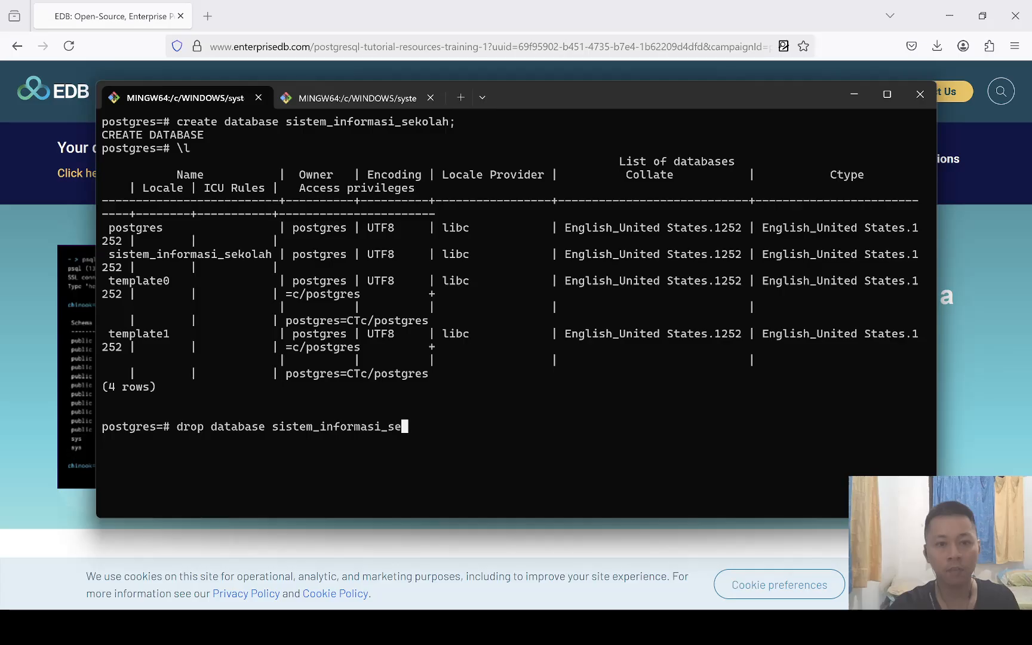
{"action": "type", "text": "kolah;"}
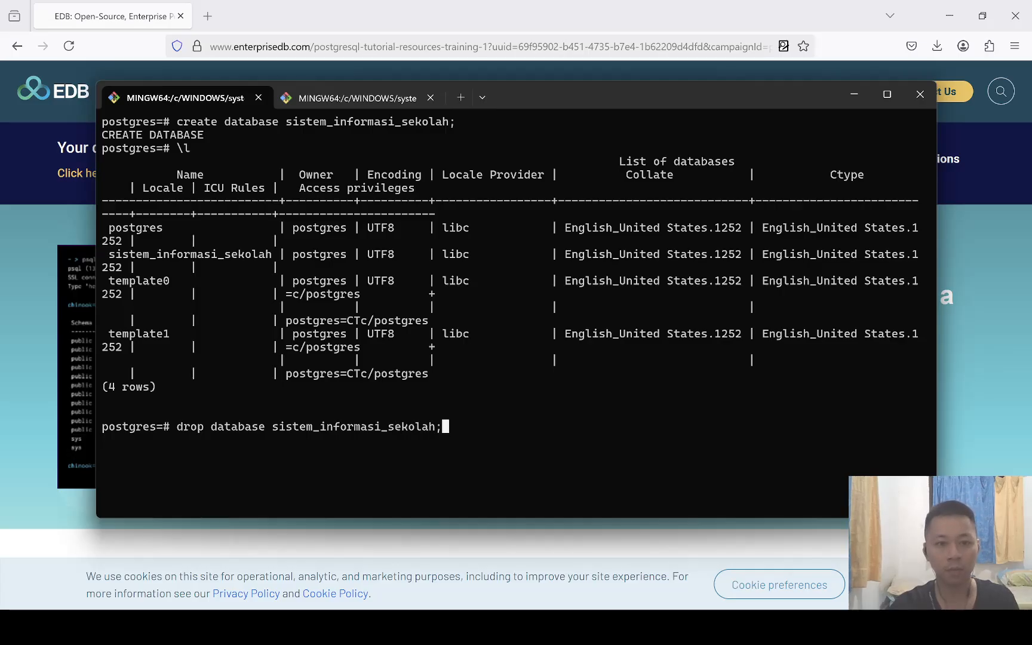
{"action": "key", "text": "Return"}
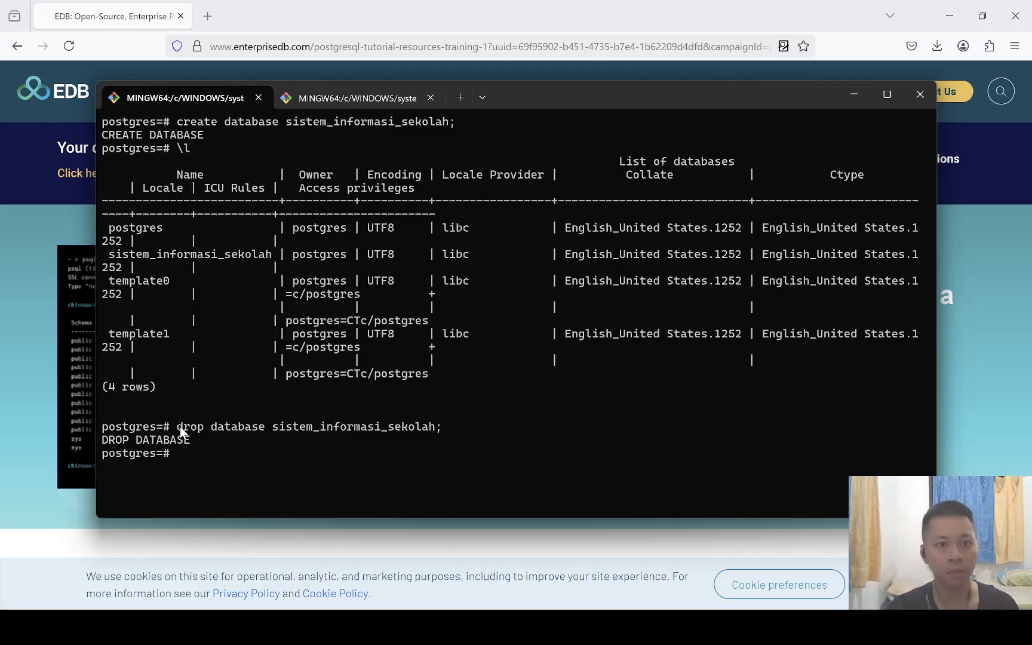
Recreate the sistem_informasi_sekolah database with a create database statement.
{"action": "left_click_drag", "start_coordinate": [109, 254], "coordinate": [270, 263]}
{"action": "right_click", "coordinate": [269, 259]}
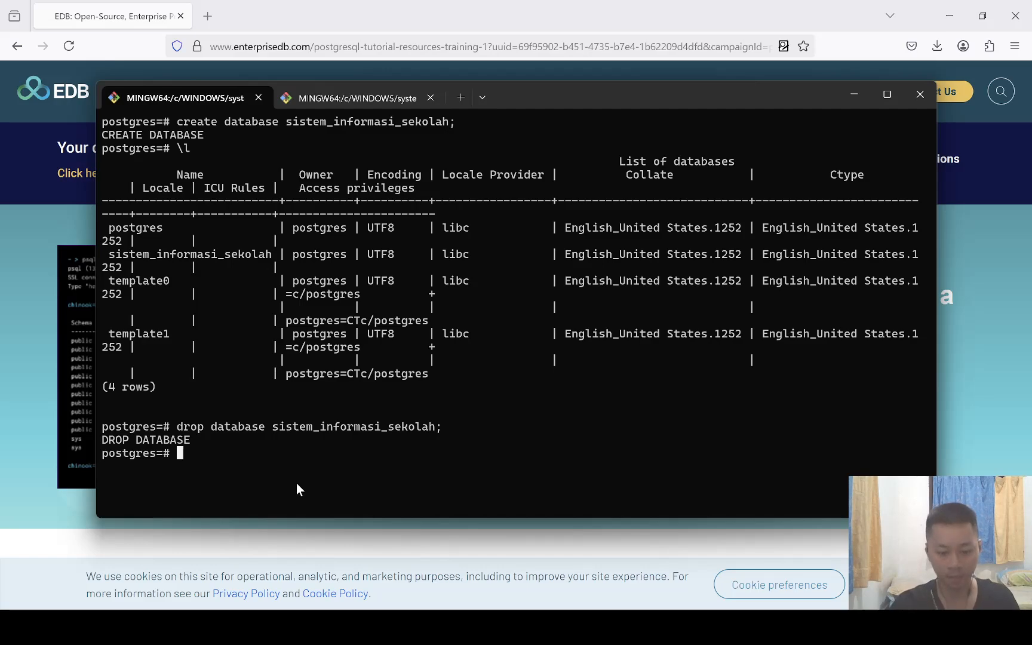
{"action": "type", "text": "create dat"}
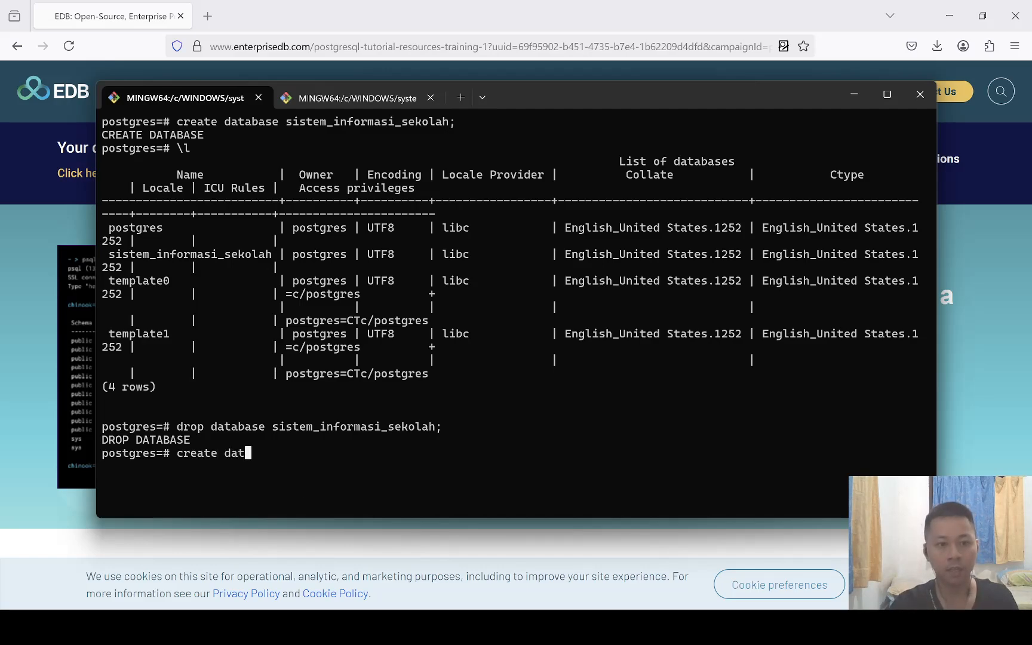
{"action": "type", "text": "abase sistem"}
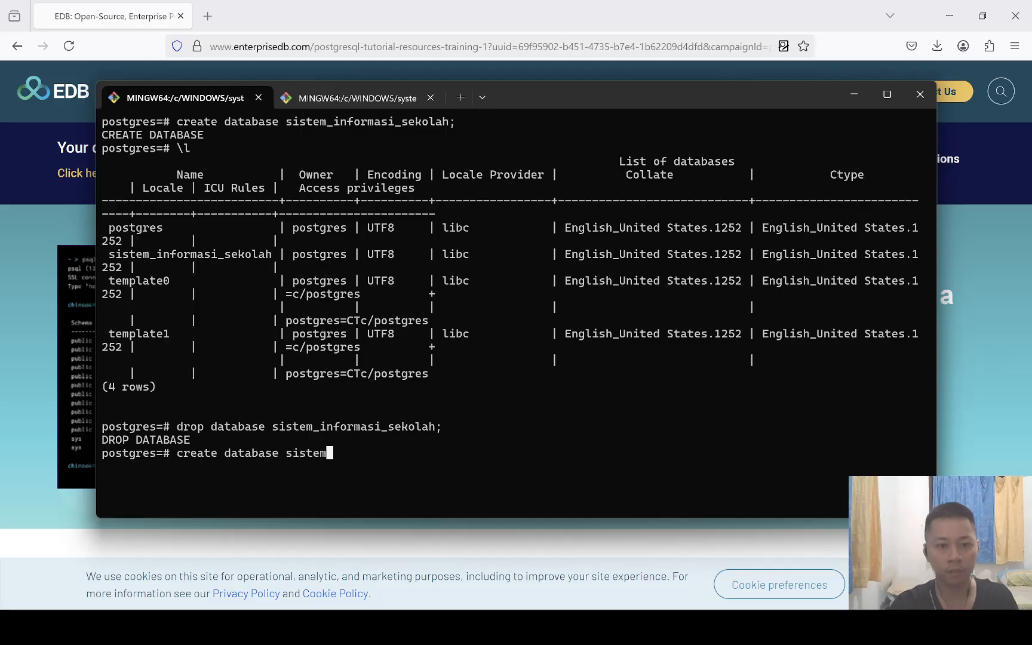
{"action": "type", "text": "_informasi"}
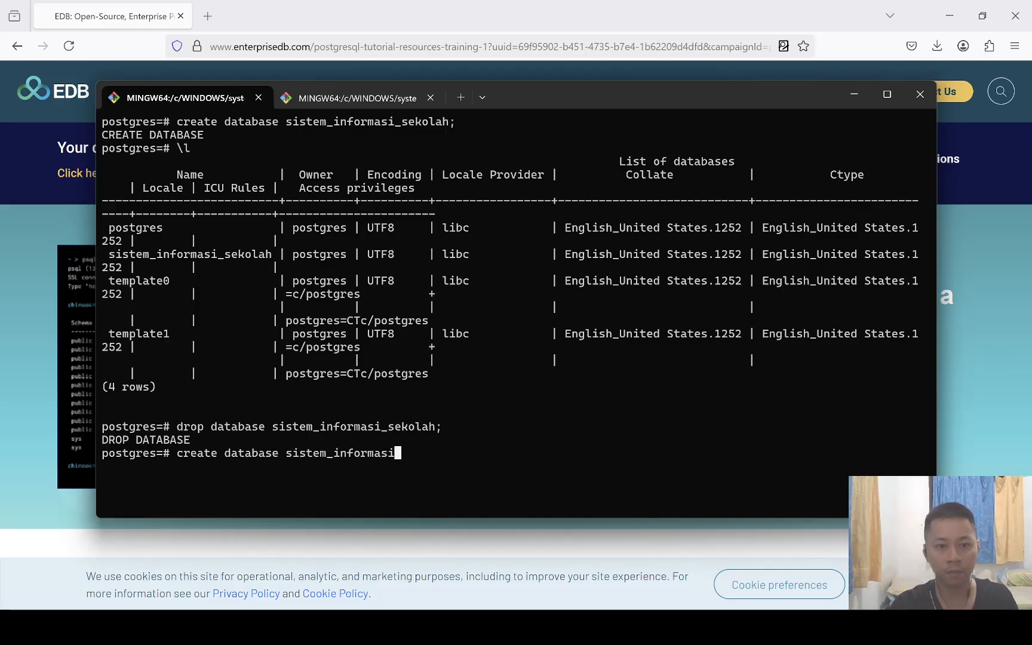
{"action": "type", "text": "_sekolaj;"}
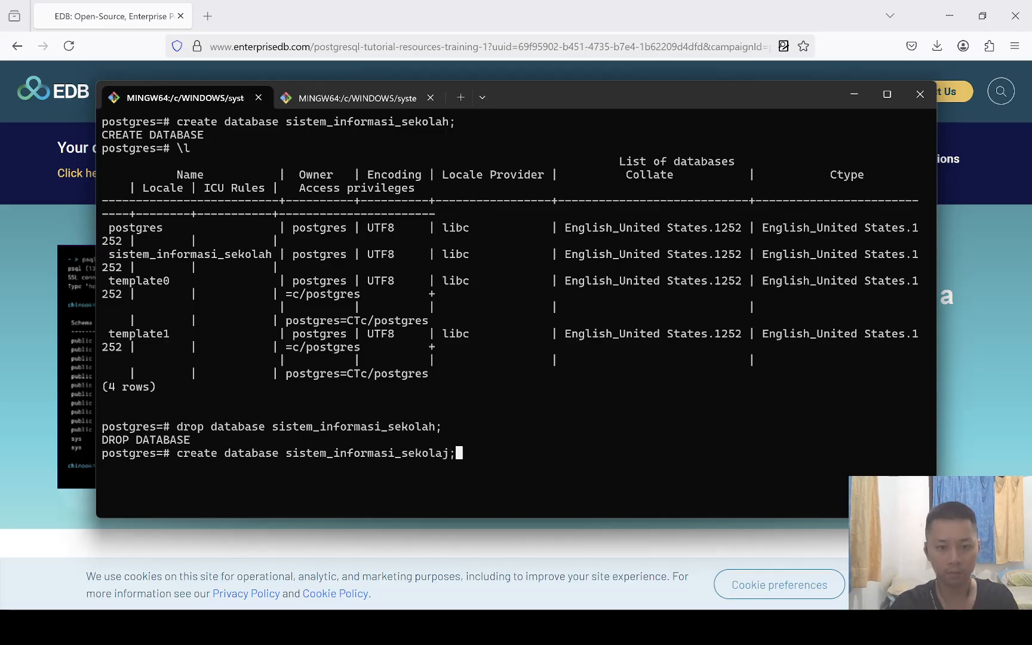
{"action": "key", "text": "BackSpace"}
{"action": "type", "text": "h;"}
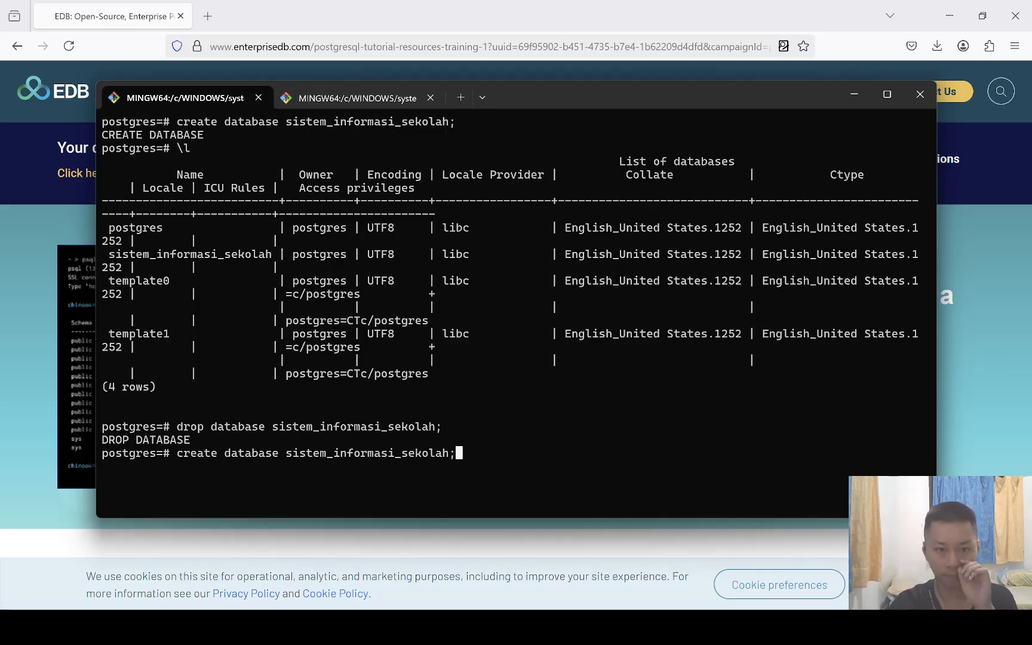
{"action": "key", "text": "Return"}
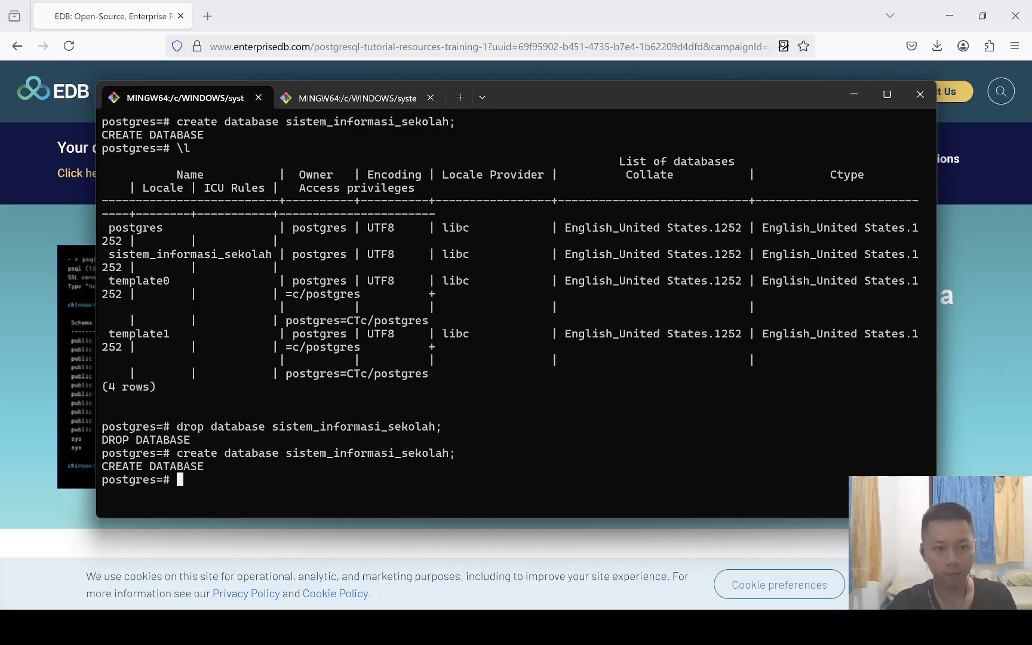
List the databases again with \l to check the sistem_informasi_sekolah entry, and clear the psql screen with \! cls.
{"action": "type", "text": "\\l"}
{"action": "key", "text": "Return"}
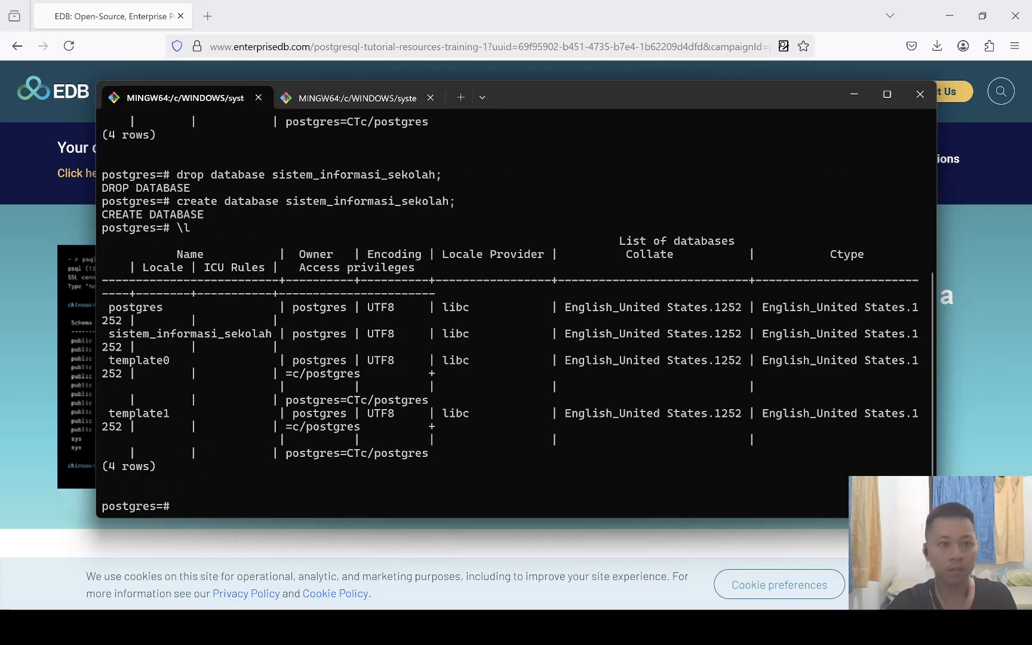
{"action": "left_click_drag", "start_coordinate": [109, 333], "coordinate": [270, 334]}
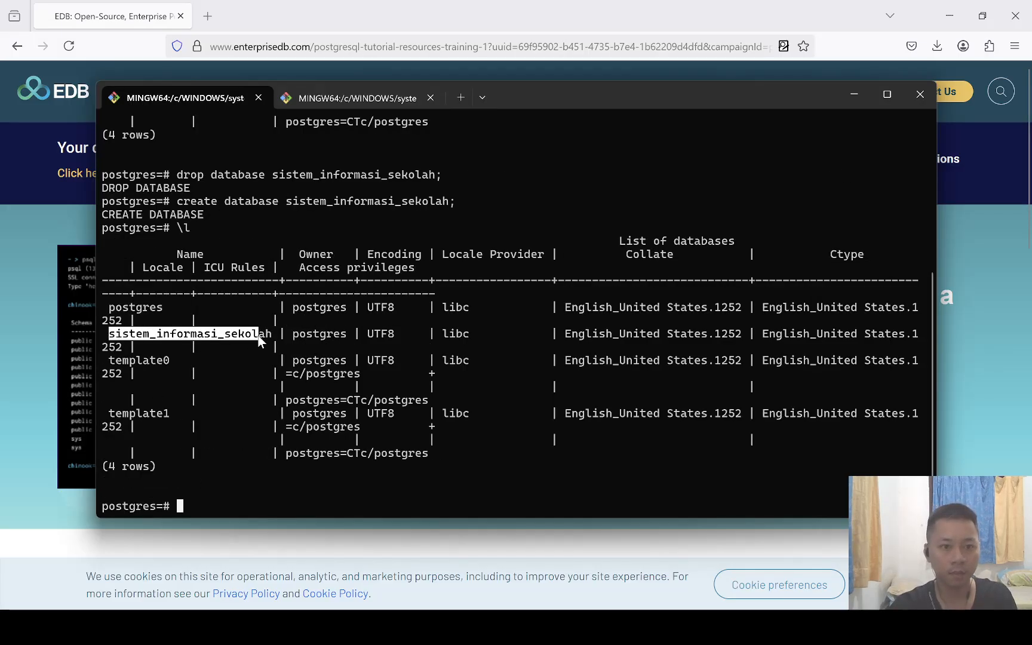
{"action": "key", "text": "ctrl+c"}
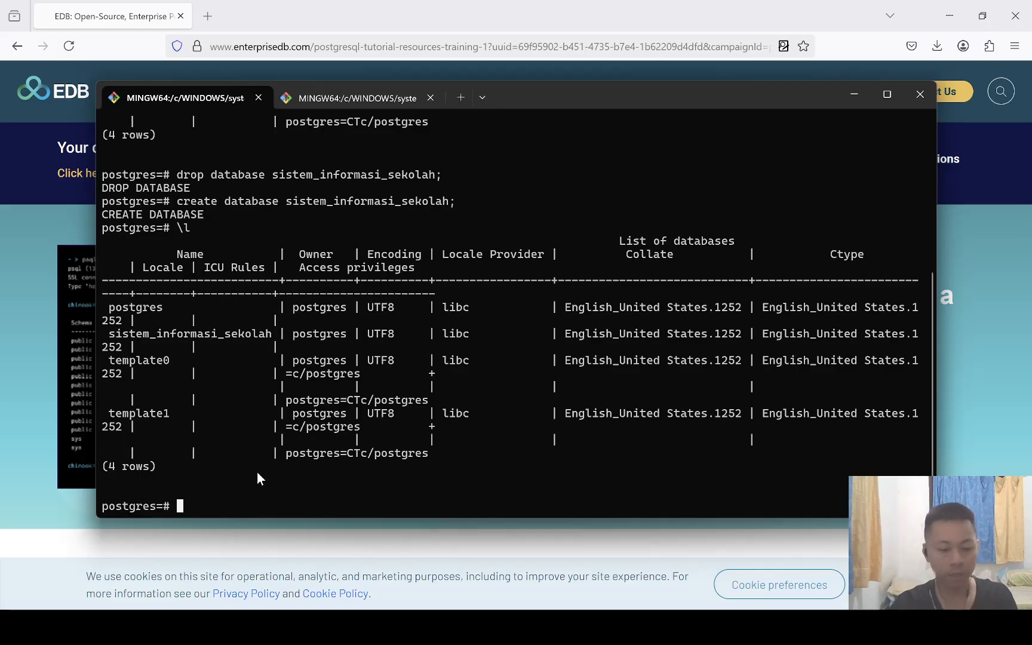
{"action": "type", "text": "\\! cls"}
{"action": "key", "text": "Return"}
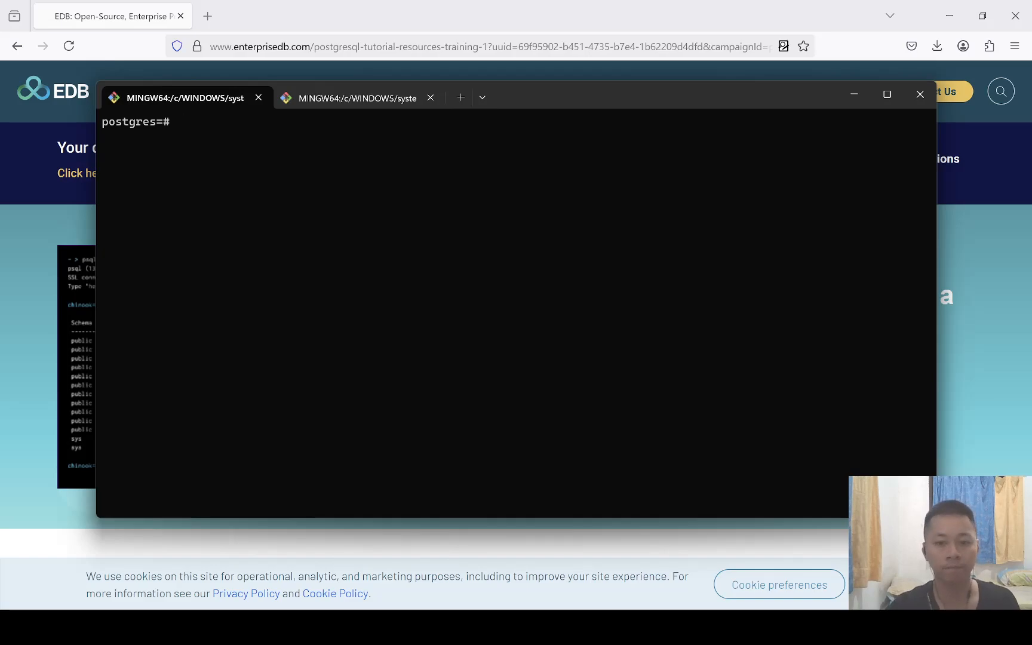
Switch to the 08 - Instalasi PostgreSQL slide presentation in Firefox and advance to the following slide.
{"action": "key", "text": "alt+Tab"}
{"action": "key", "text": "alt+Tab"}
{"action": "key", "text": "alt+Tab"}
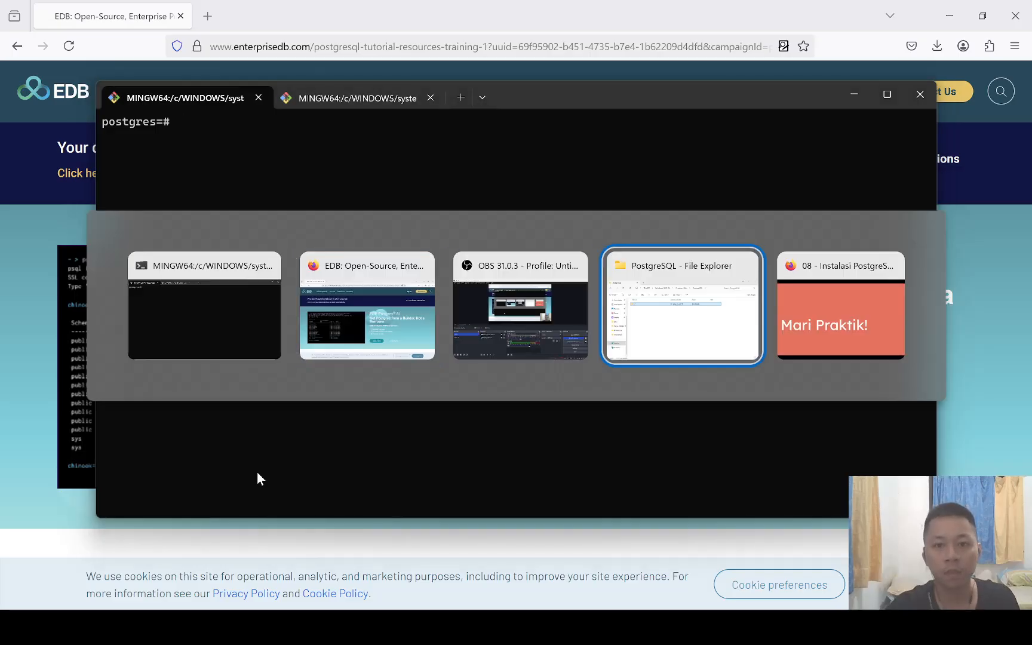
{"action": "key", "text": "alt+Tab"}
{"action": "key", "text": "Right"}
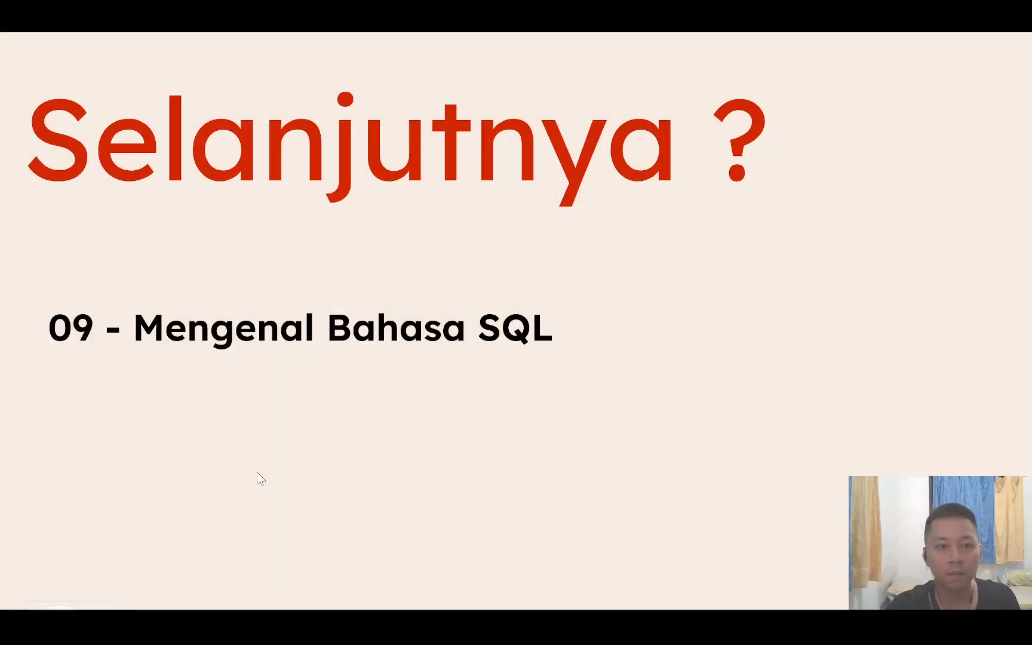